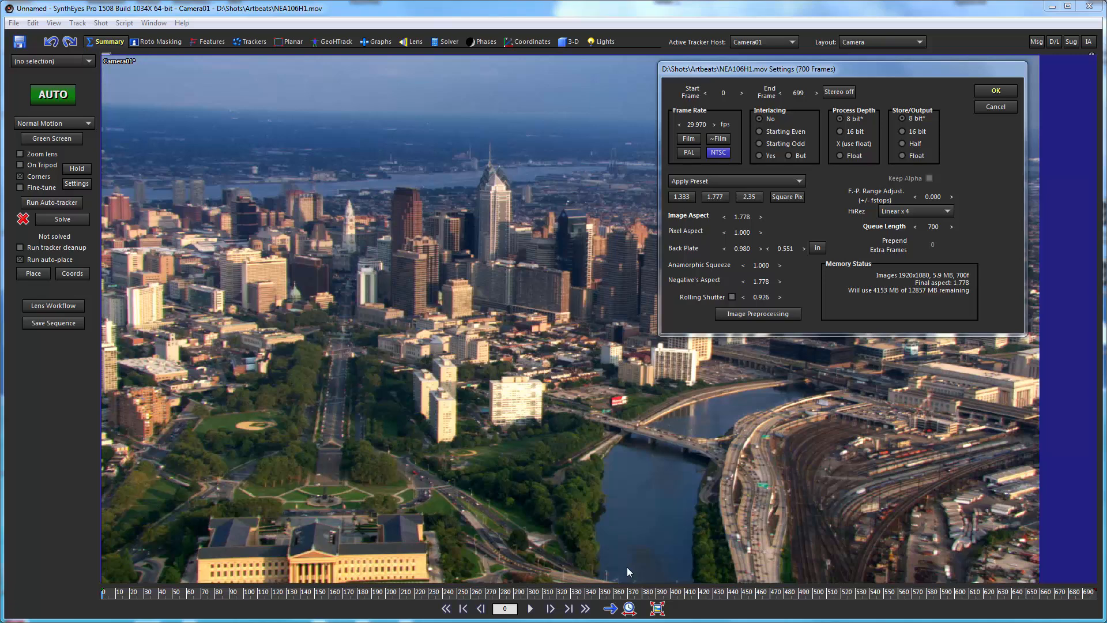
Accept the NEA106H1.mov shot settings with NTSC frame rate and frames 0 to 699, and run the auto-tracker.
{"action": "left_click", "coordinate": [996, 90]}
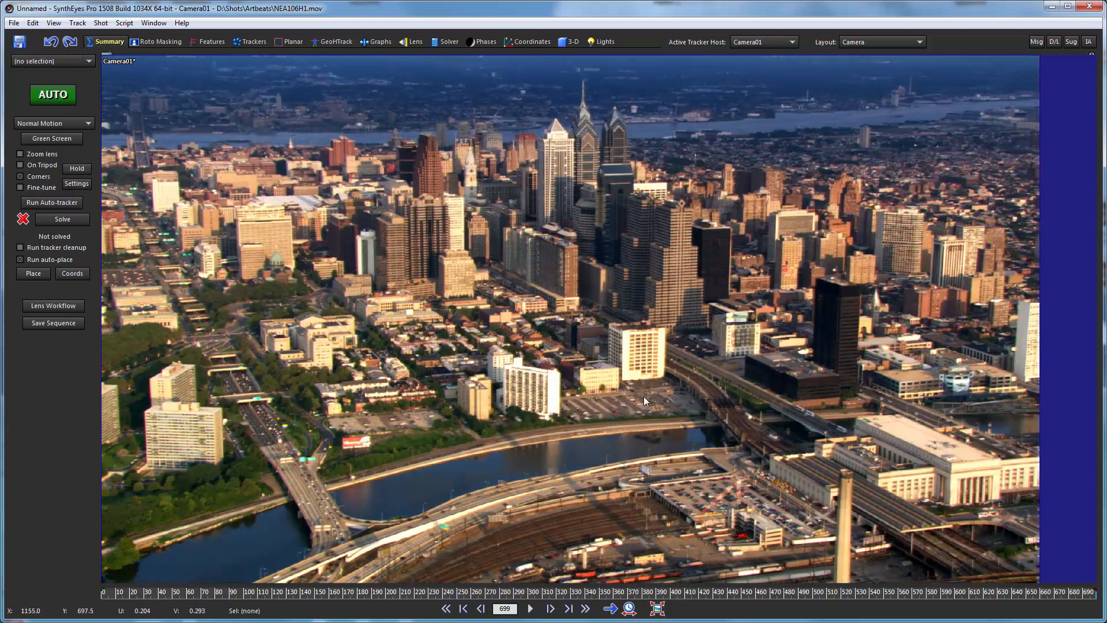
{"action": "left_click_drag", "start_coordinate": [1038, 595], "coordinate": [1, 572]}
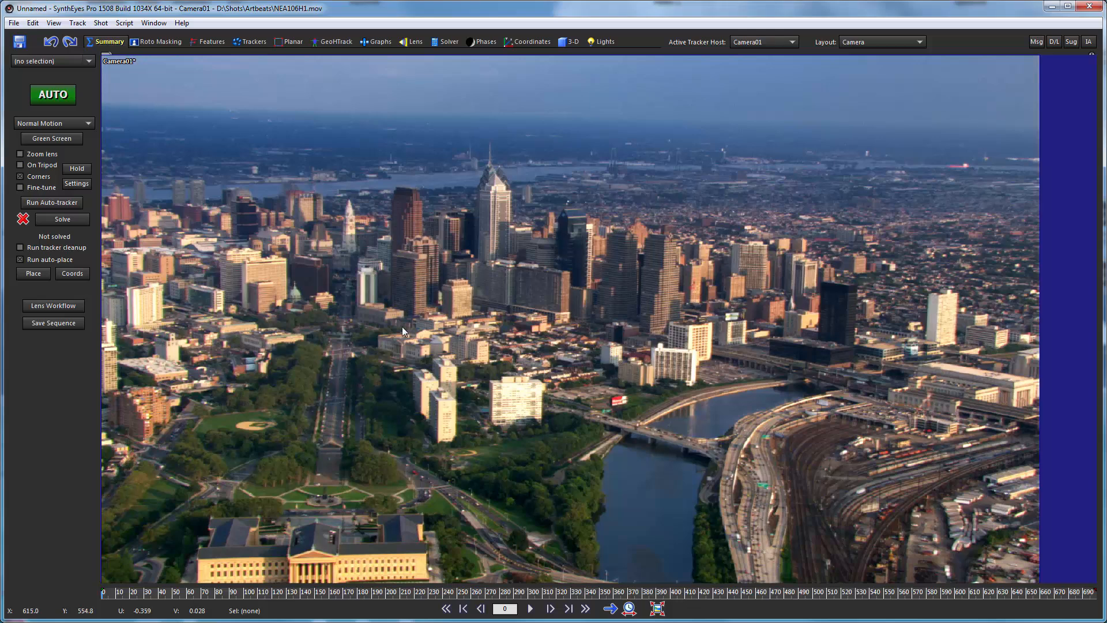
{"action": "left_click", "coordinate": [53, 201]}
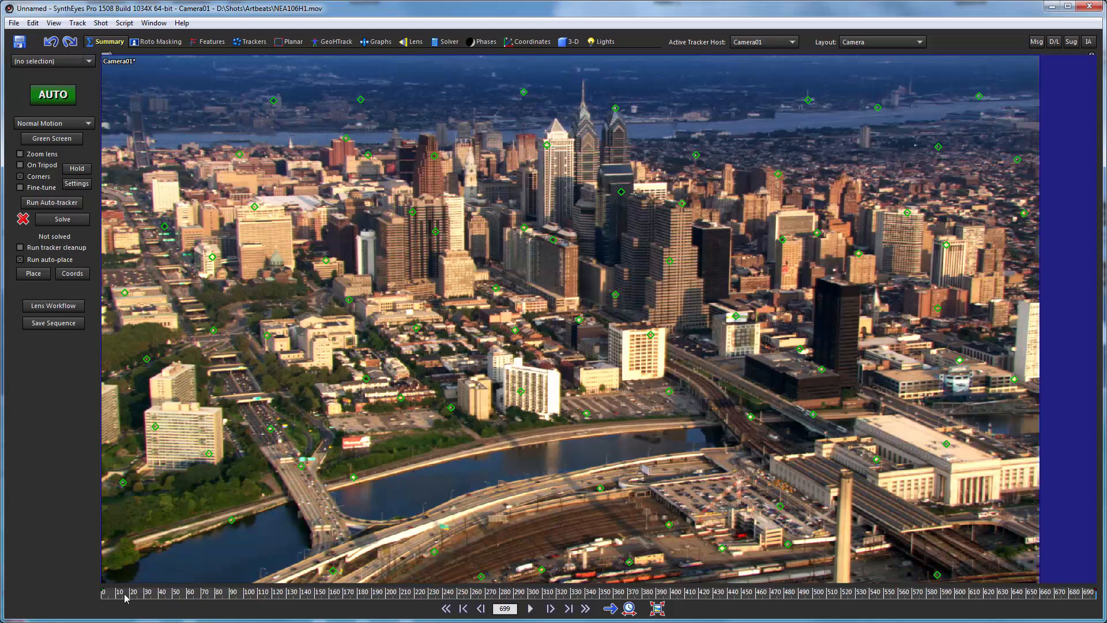
Delete the trackers on the curved highway around frame 157 and the tracker on the river bridge at frame 33.
{"action": "left_click_drag", "start_coordinate": [122, 595], "coordinate": [366, 594]}
{"action": "left_click_drag", "start_coordinate": [490, 529], "coordinate": [327, 548]}
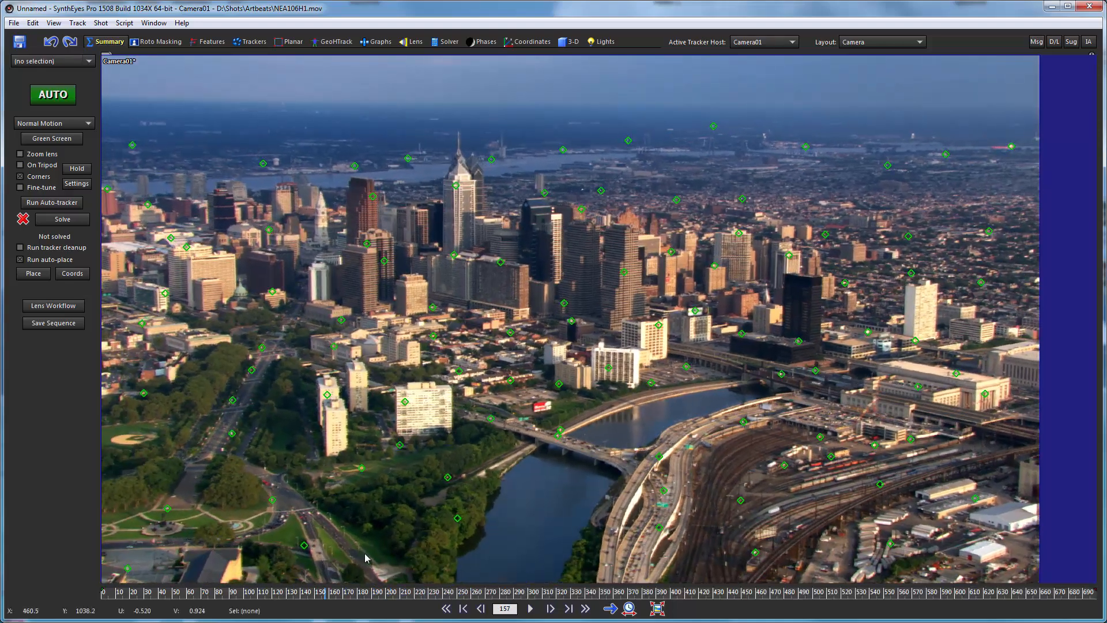
{"action": "mouse_move", "coordinate": [678, 464]}
{"action": "left_mouse_down"}
{"action": "mouse_move", "coordinate": [648, 461]}
{"action": "mouse_move", "coordinate": [651, 539]}
{"action": "mouse_move", "coordinate": [678, 528]}
{"action": "left_mouse_up"}
{"action": "key", "text": "Delete"}
{"action": "left_click_drag", "start_coordinate": [342, 592], "coordinate": [149, 593]}
{"action": "left_click", "coordinate": [624, 430]}
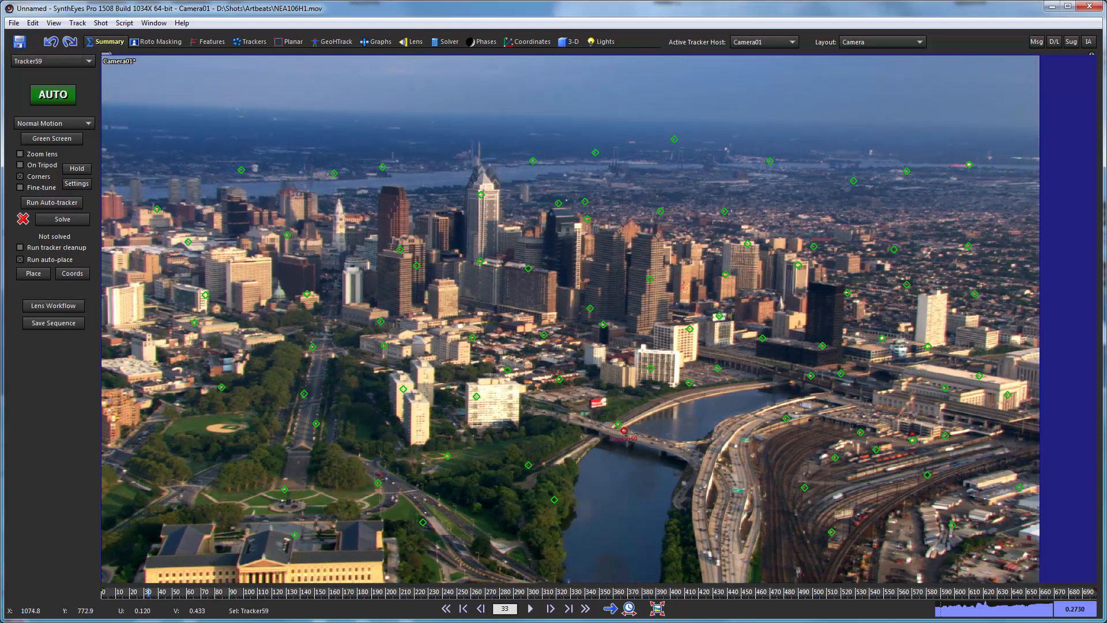
{"action": "key", "text": "Delete"}
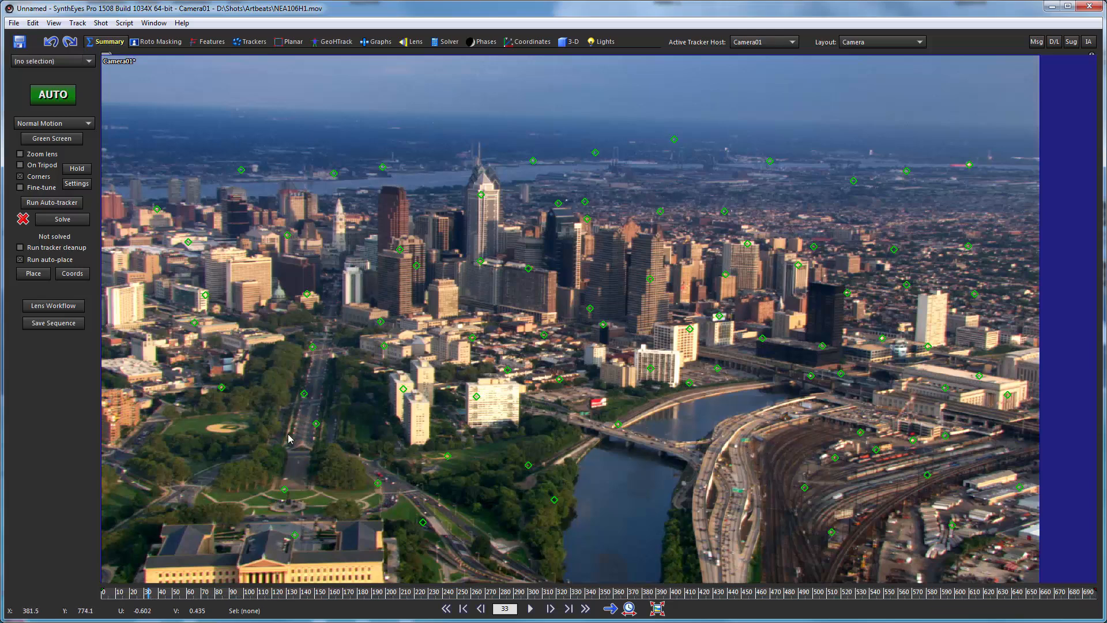
Delete the tracker on the bridge approach road at frame 497 and the one on the elevated road below the black tower at frame 418.
{"action": "left_click_drag", "start_coordinate": [131, 601], "coordinate": [804, 548]}
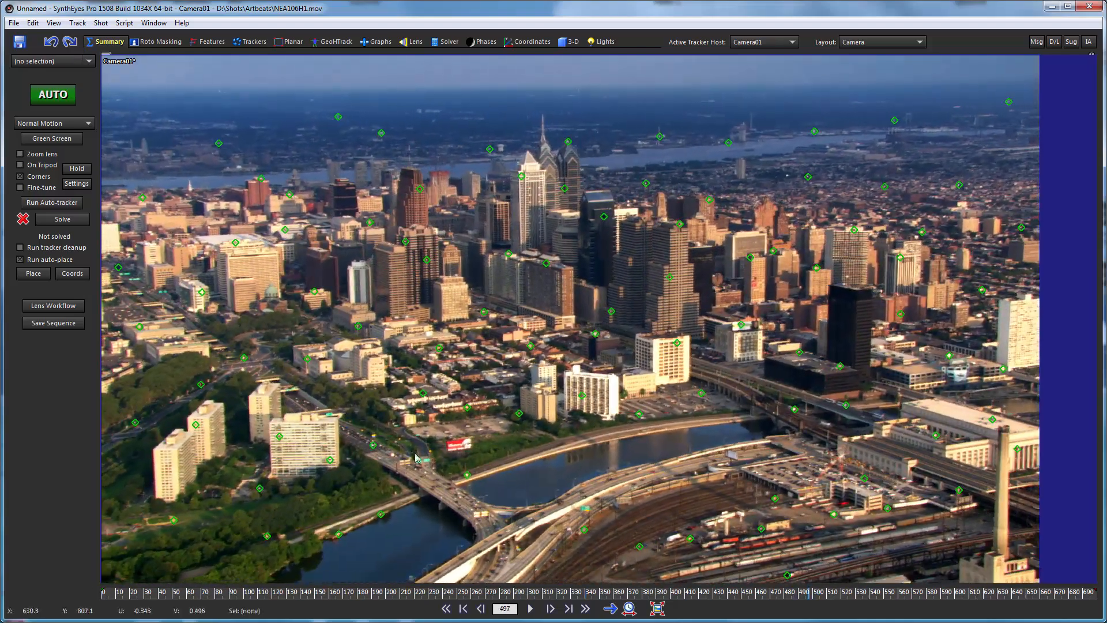
{"action": "left_click", "coordinate": [373, 445]}
{"action": "key", "text": "Delete"}
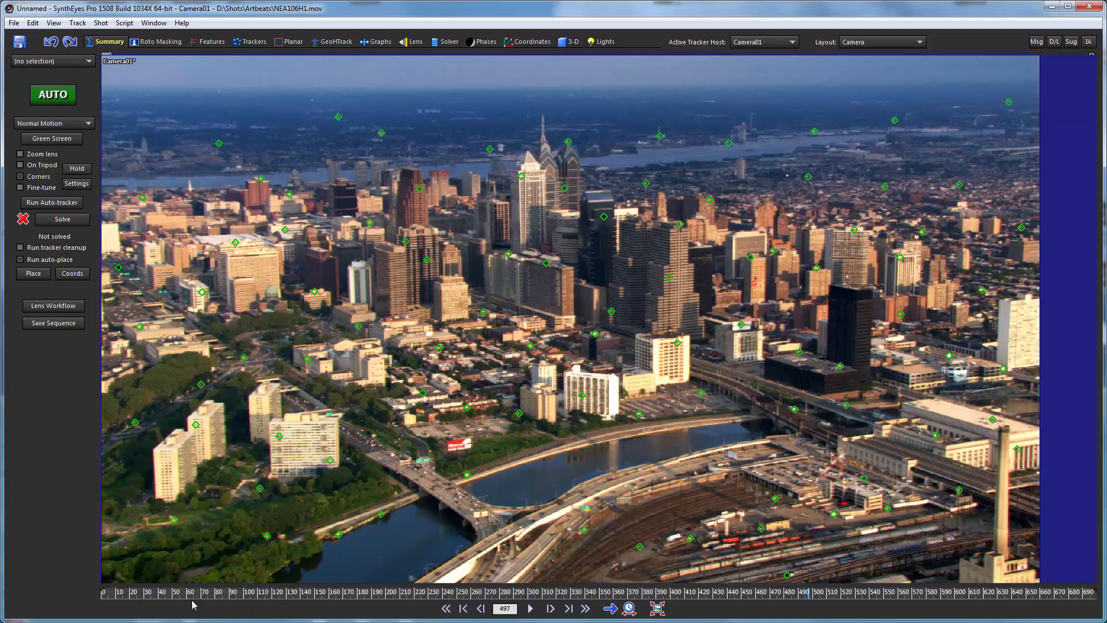
{"action": "left_click_drag", "start_coordinate": [166, 595], "coordinate": [707, 584]}
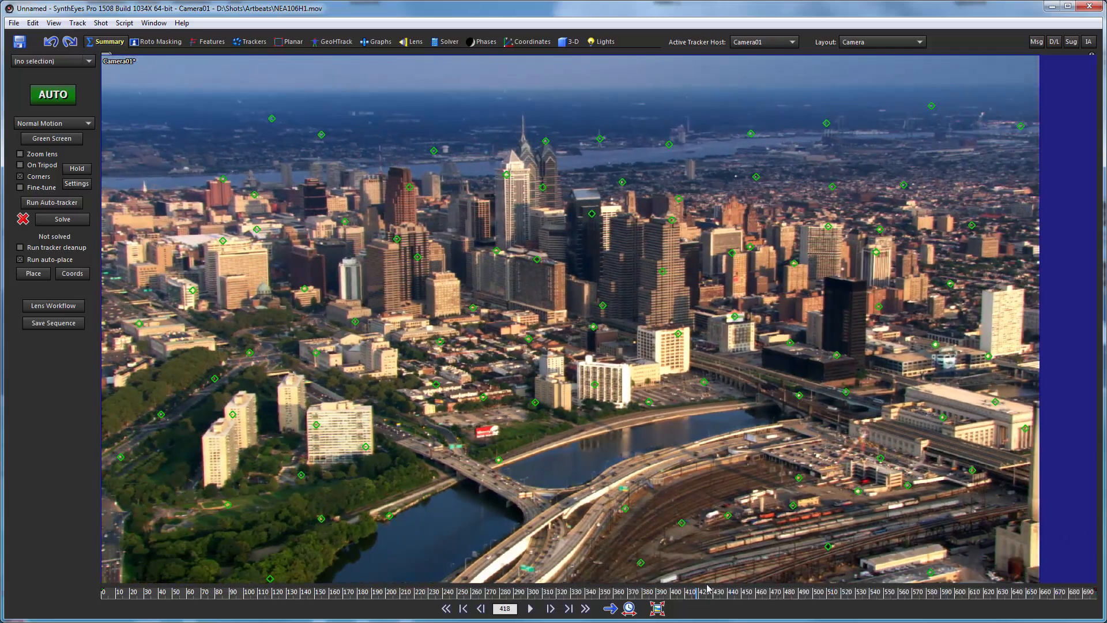
{"action": "left_click", "coordinate": [847, 392]}
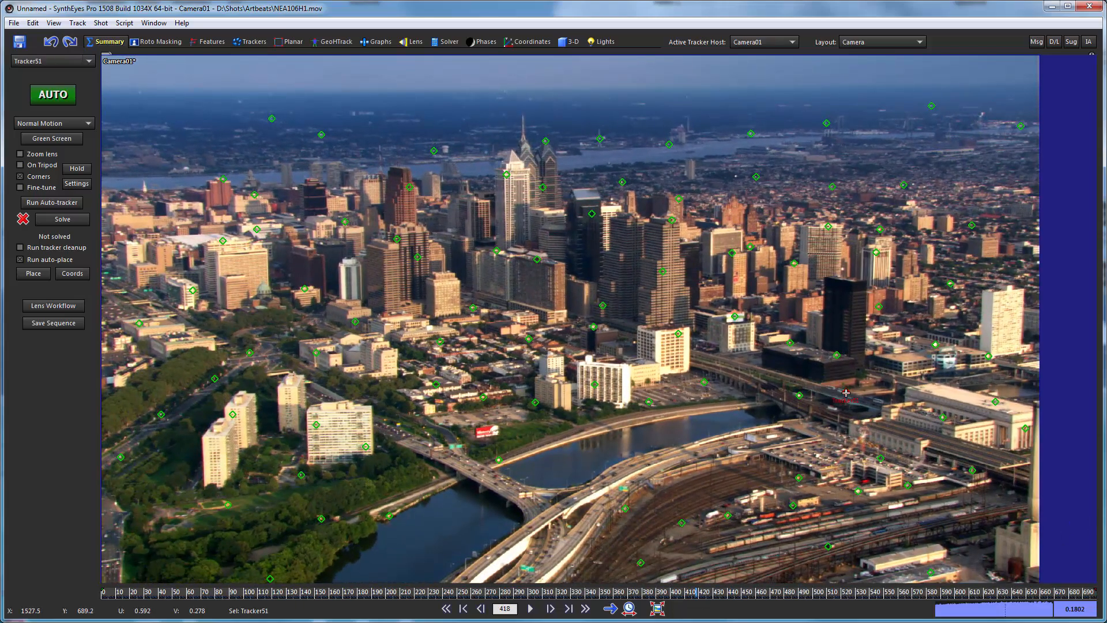
{"action": "key", "text": "Delete"}
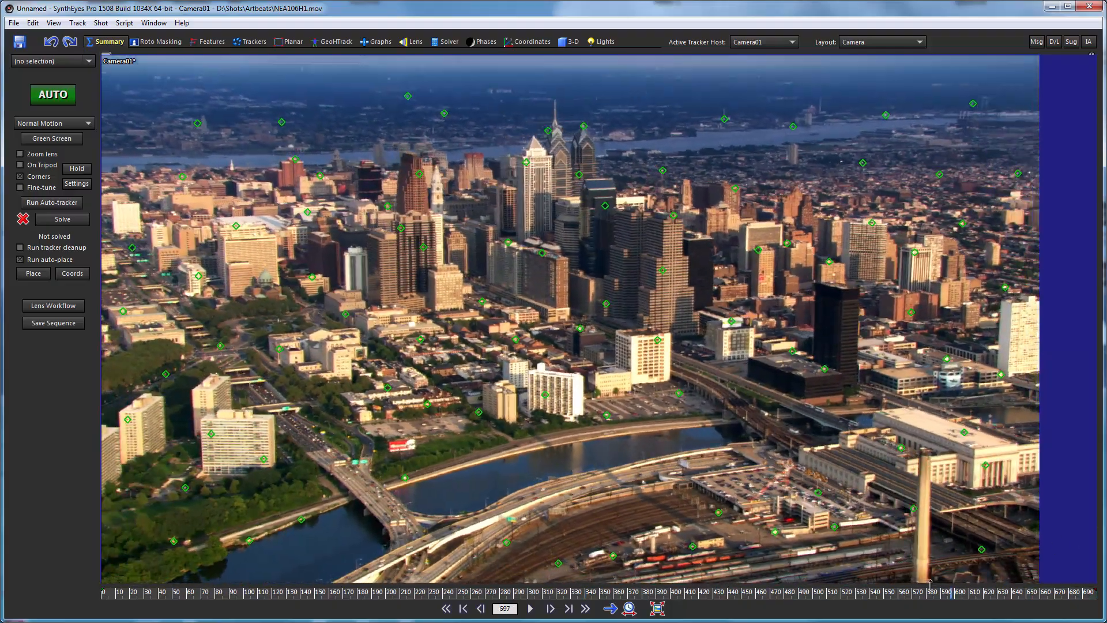
Delete the row of distant trackers along the horizon at frame 224 and the remaining far tracker at frame 366.
{"action": "left_click_drag", "start_coordinate": [930, 585], "coordinate": [561, 590]}
{"action": "mouse_move", "coordinate": [385, 590]}
{"action": "left_mouse_down"}
{"action": "mouse_move", "coordinate": [103, 591]}
{"action": "mouse_move", "coordinate": [923, 591]}
{"action": "mouse_move", "coordinate": [104, 590]}
{"action": "left_mouse_up"}
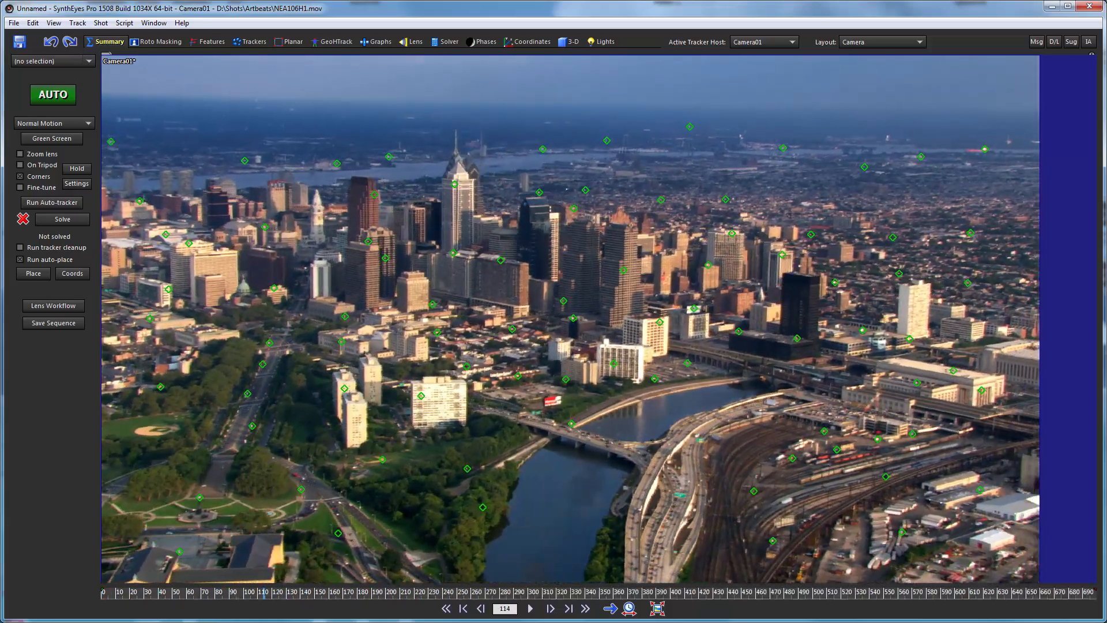
{"action": "left_click_drag", "start_coordinate": [263, 590], "coordinate": [408, 591]}
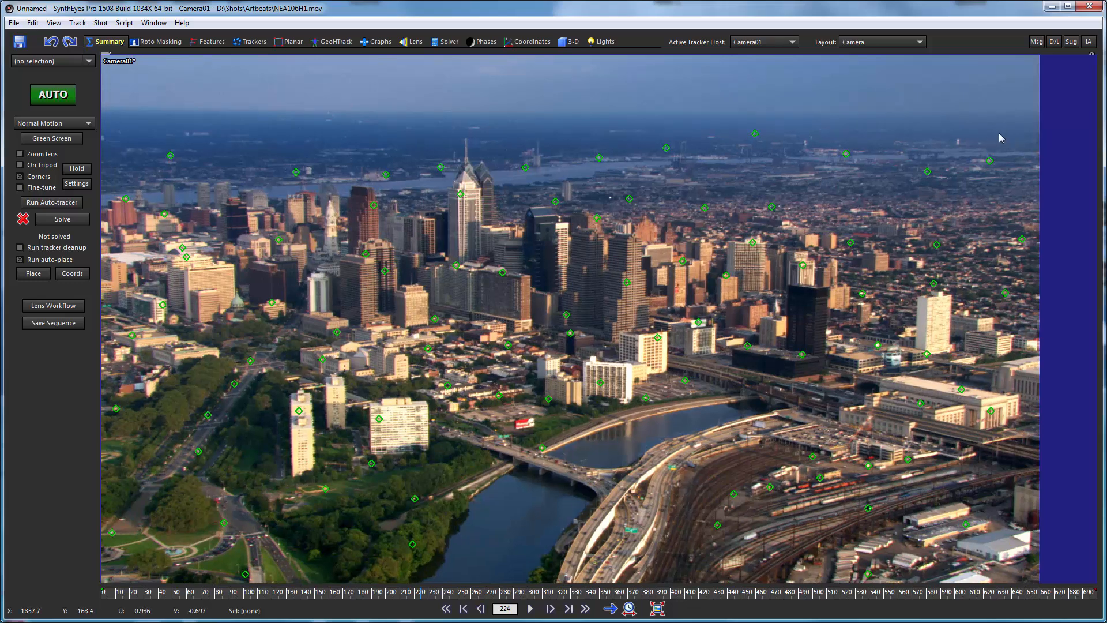
{"action": "mouse_move", "coordinate": [1000, 137]}
{"action": "left_mouse_down"}
{"action": "mouse_move", "coordinate": [494, 114]}
{"action": "mouse_move", "coordinate": [178, 124]}
{"action": "mouse_move", "coordinate": [168, 156]}
{"action": "mouse_move", "coordinate": [492, 139]}
{"action": "mouse_move", "coordinate": [329, 122]}
{"action": "mouse_move", "coordinate": [285, 172]}
{"action": "mouse_move", "coordinate": [999, 179]}
{"action": "mouse_move", "coordinate": [935, 135]}
{"action": "mouse_move", "coordinate": [941, 199]}
{"action": "mouse_move", "coordinate": [928, 194]}
{"action": "left_mouse_up"}
{"action": "key", "text": "Delete"}
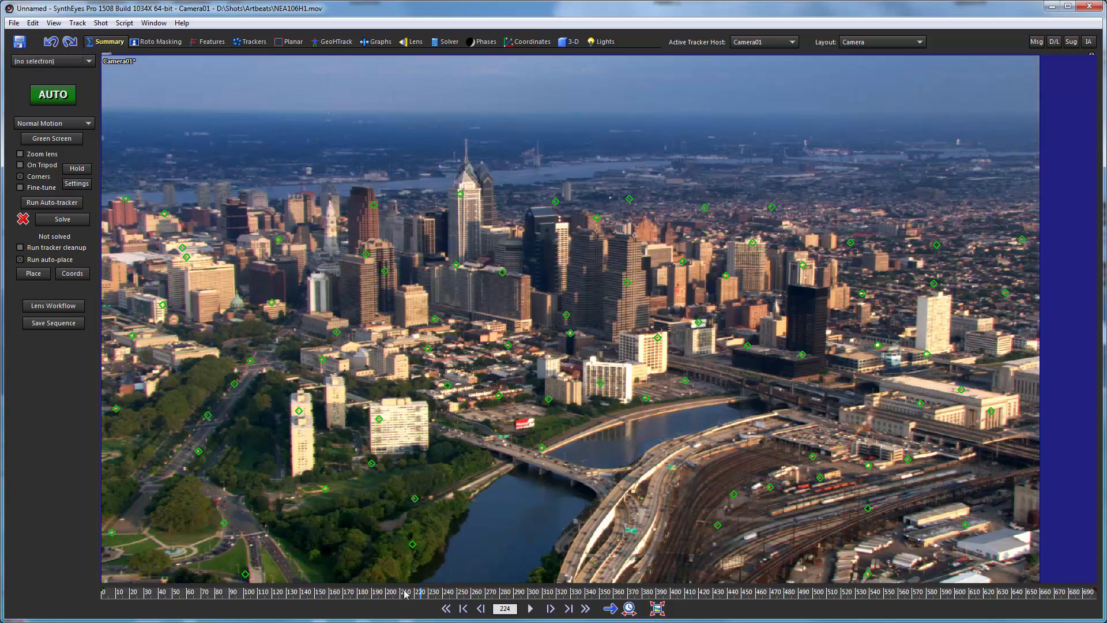
{"action": "left_click_drag", "start_coordinate": [405, 592], "coordinate": [622, 540]}
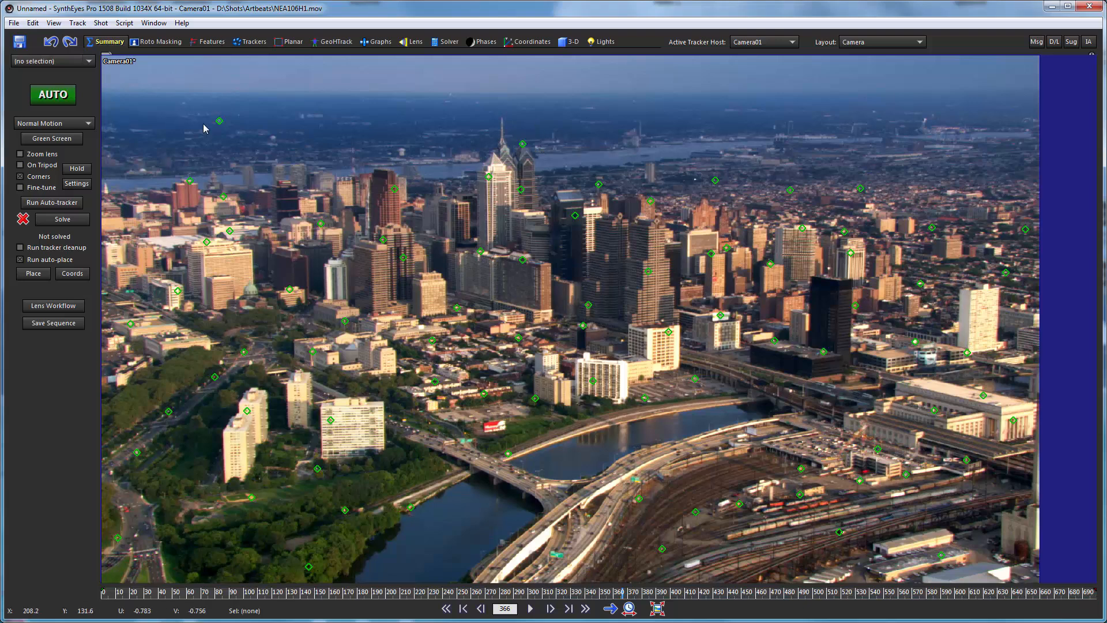
{"action": "left_click_drag", "start_coordinate": [236, 83], "coordinate": [226, 88]}
{"action": "key", "text": "Delete"}
{"action": "key", "text": "shift+a"}
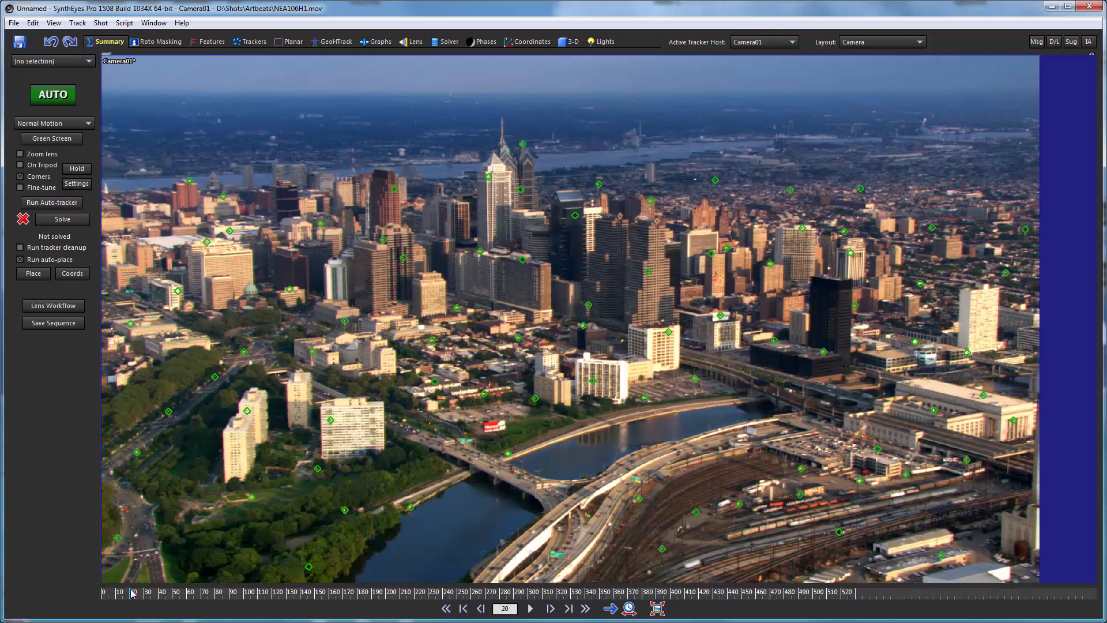
Return to frame 0, solve the camera from the remaining trackers, and accept the solve.
{"action": "left_click_drag", "start_coordinate": [128, 587], "coordinate": [67, 556]}
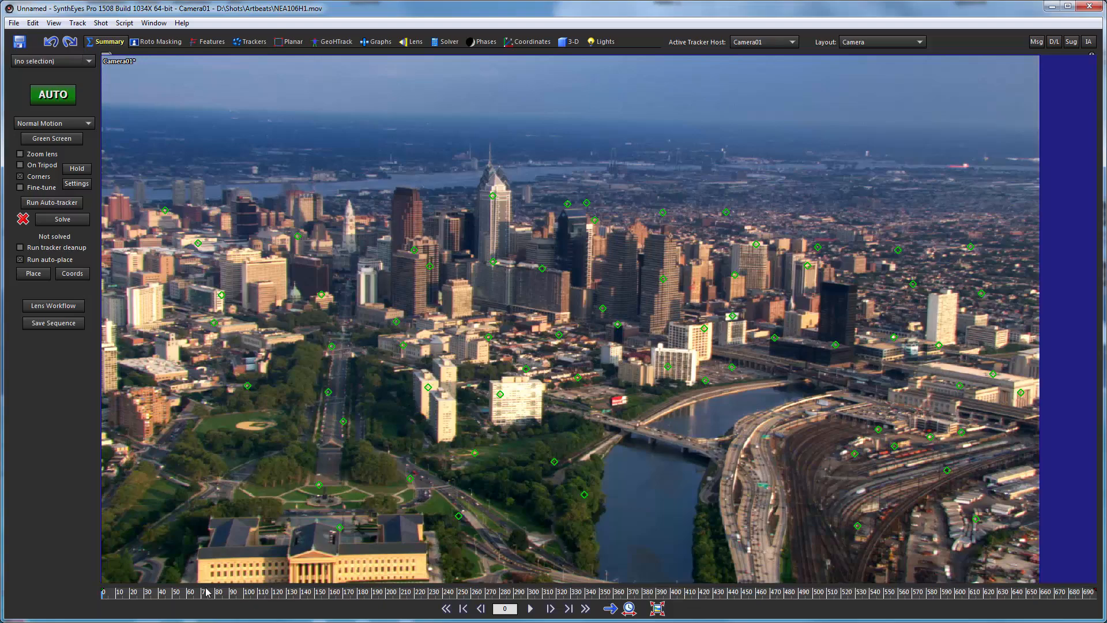
{"action": "left_click_drag", "start_coordinate": [193, 592], "coordinate": [92, 594]}
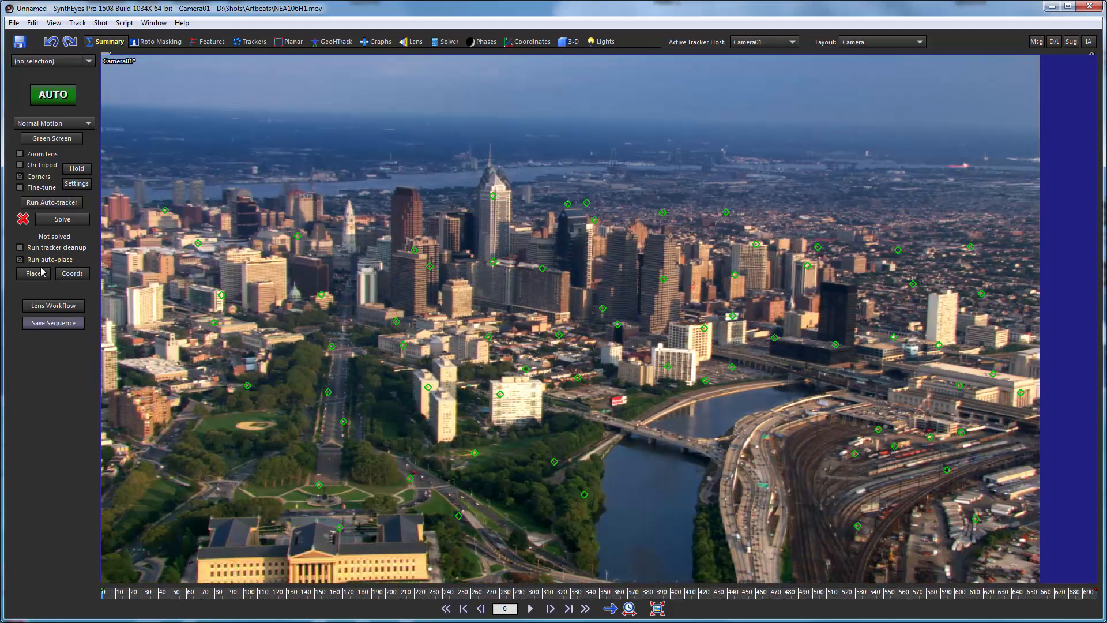
{"action": "left_click", "coordinate": [82, 216]}
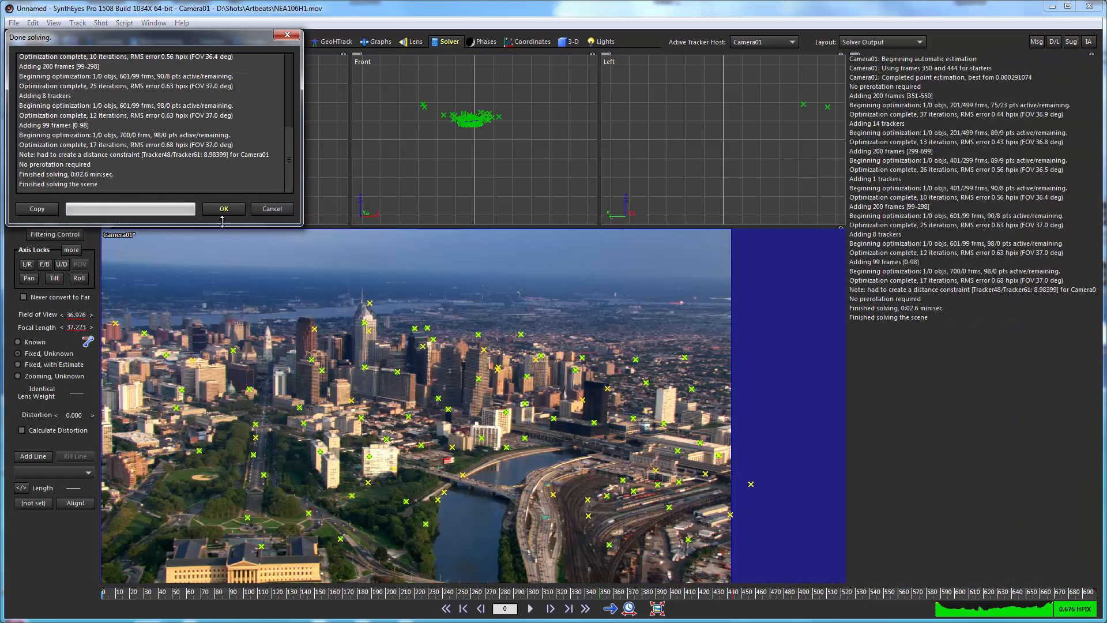
{"action": "left_click", "coordinate": [223, 209]}
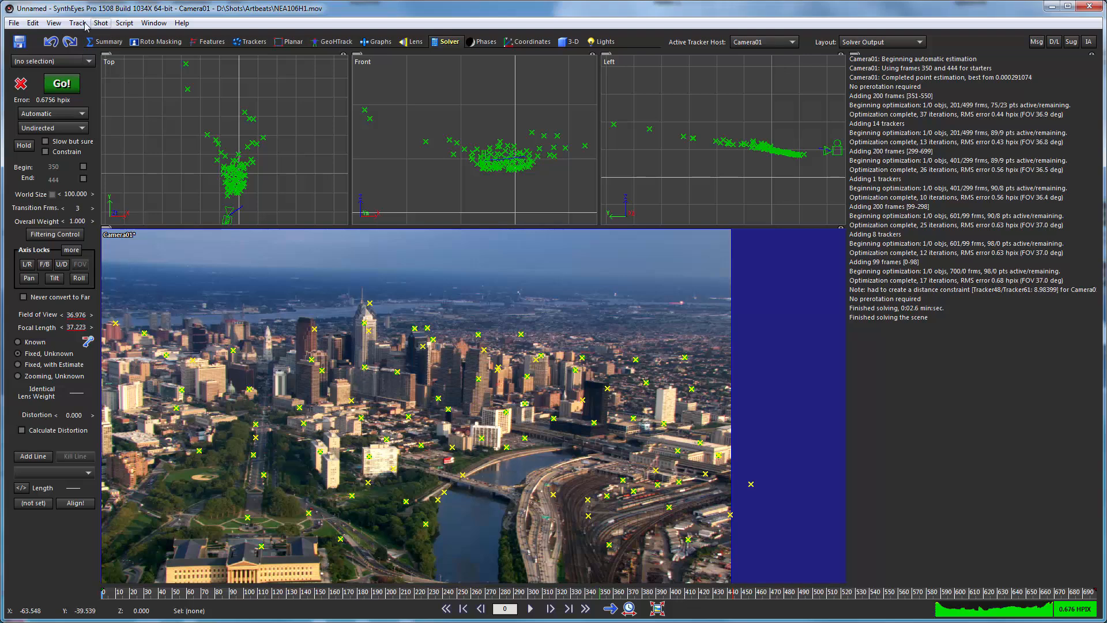
Inspect the short-lived and high-error trackers in Clean Up Trackers and apply the selected fixes.
{"action": "left_click", "coordinate": [78, 23]}
{"action": "left_click", "coordinate": [111, 49]}
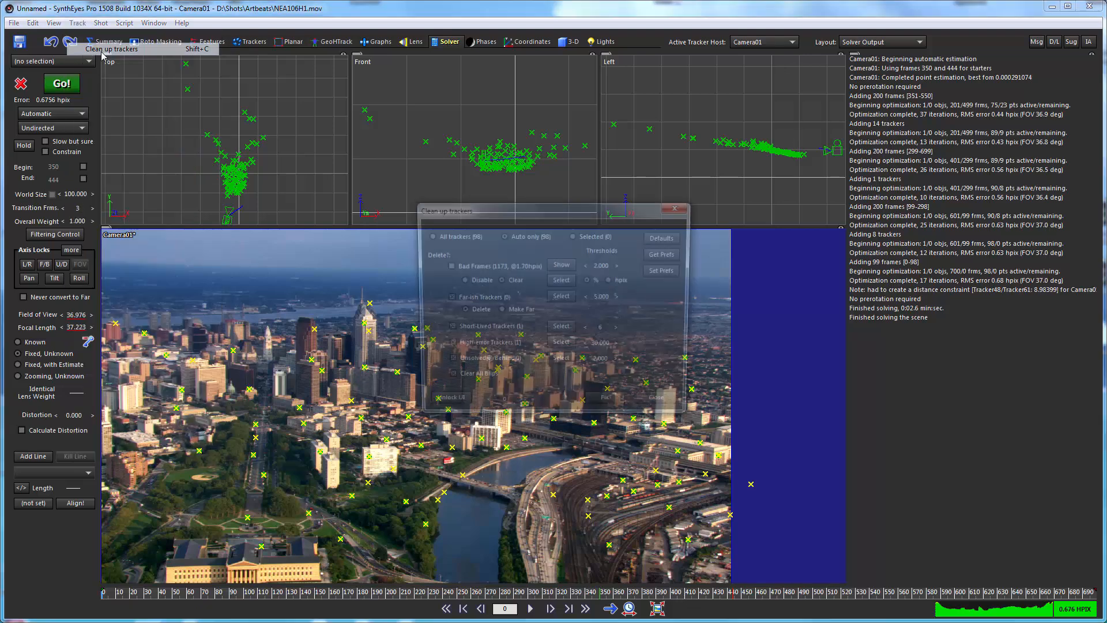
{"action": "left_click", "coordinate": [557, 331]}
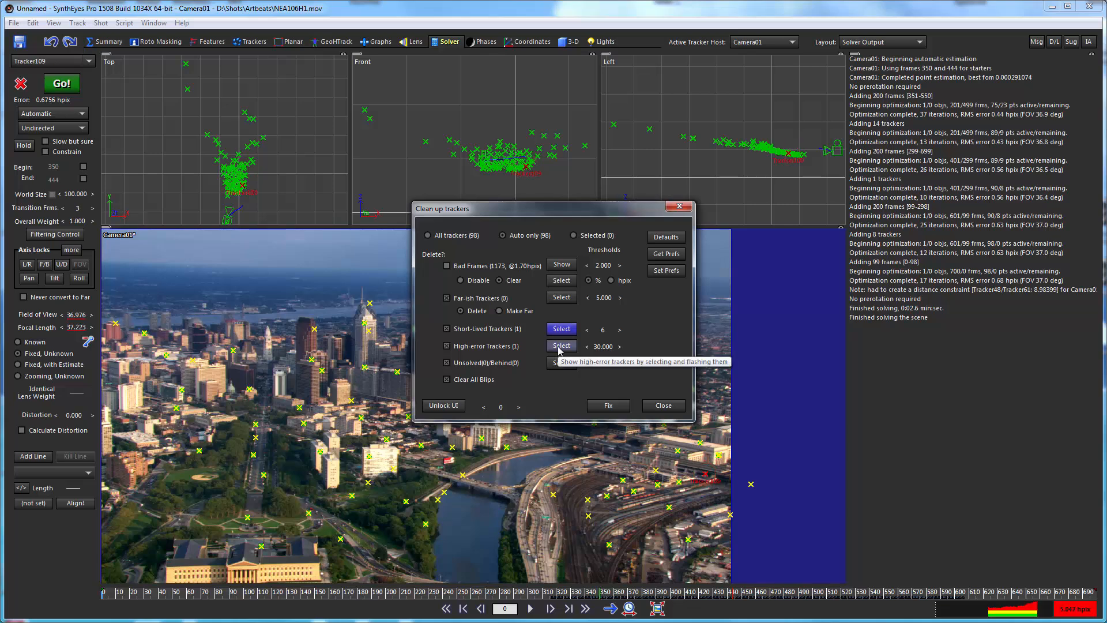
{"action": "left_click", "coordinate": [560, 347]}
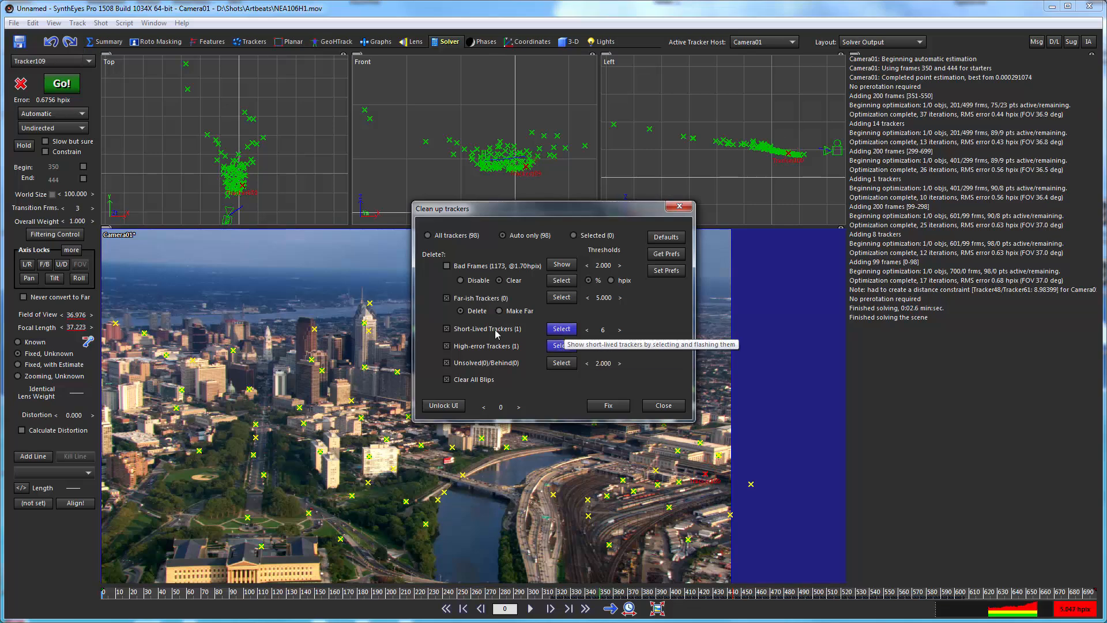
{"action": "left_click", "coordinate": [558, 348]}
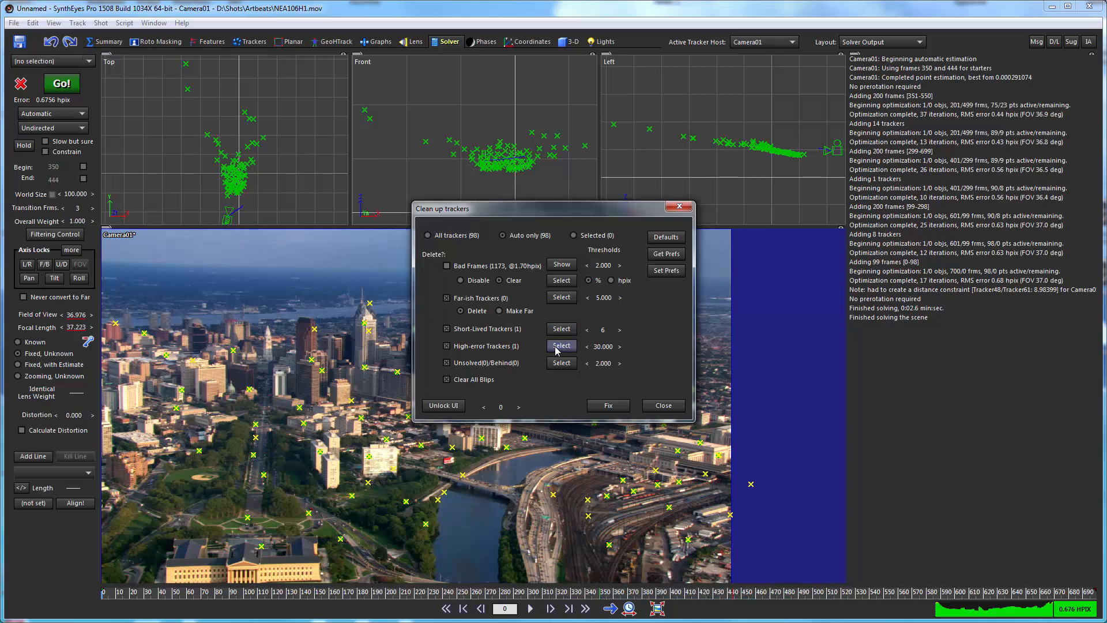
{"action": "left_click", "coordinate": [607, 406]}
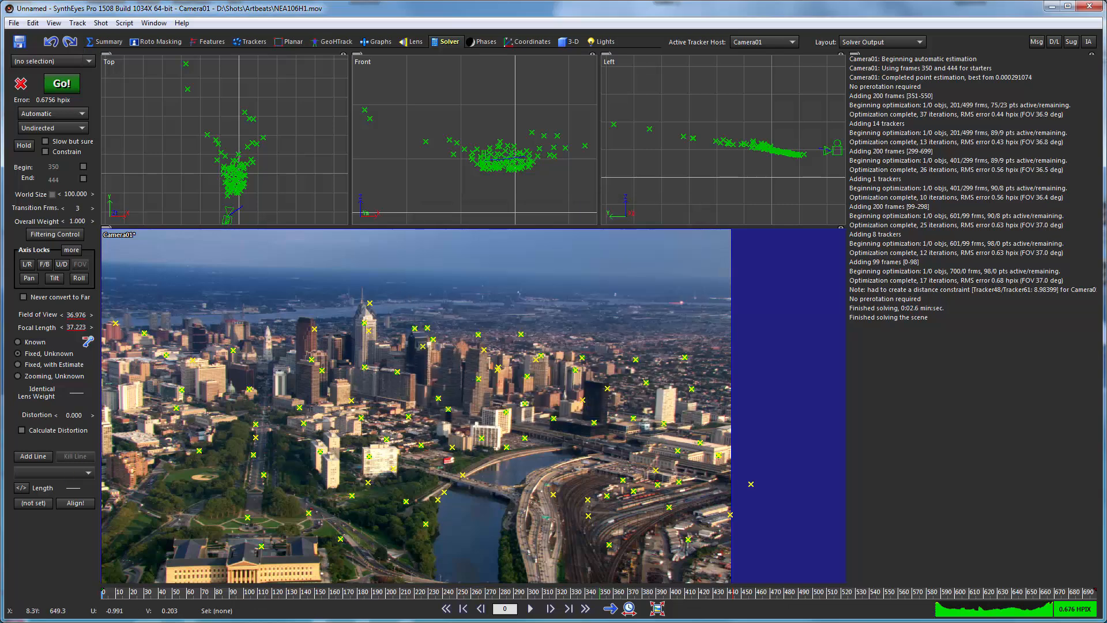
Change the solving mode to Refine, re-solve the scene, and accept the solution.
{"action": "left_click", "coordinate": [68, 115]}
{"action": "left_click", "coordinate": [58, 143]}
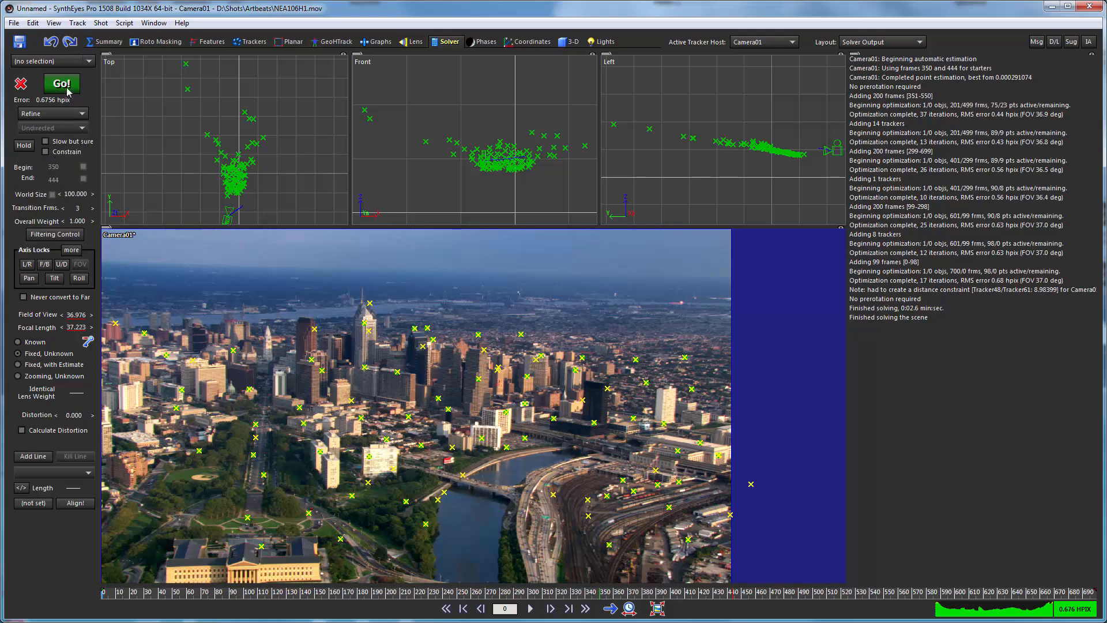
{"action": "left_click", "coordinate": [68, 86]}
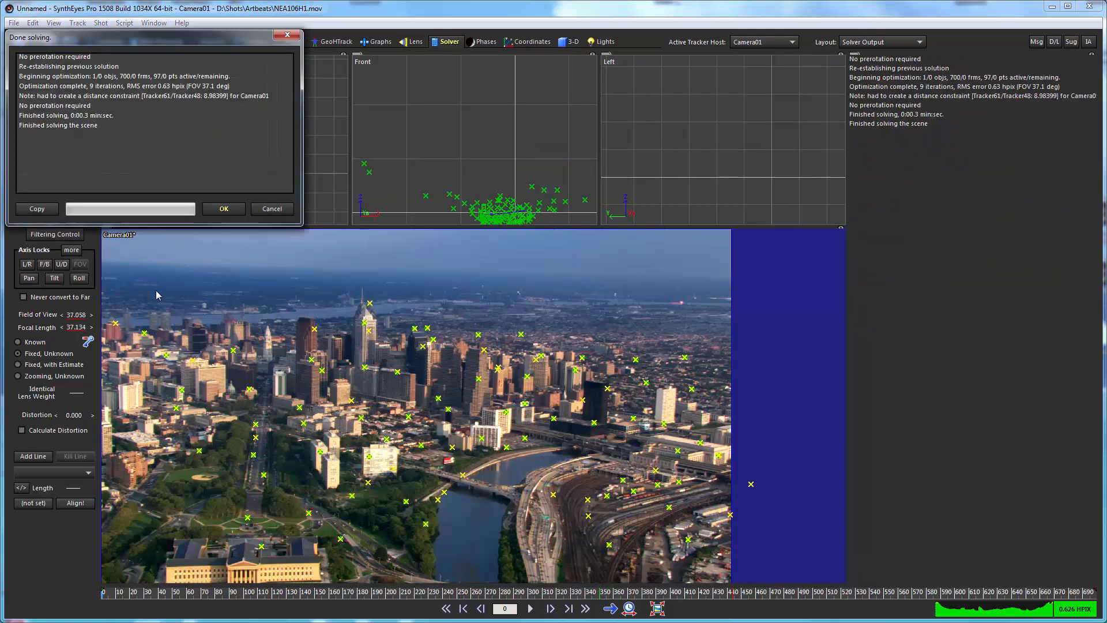
{"action": "left_click", "coordinate": [223, 209]}
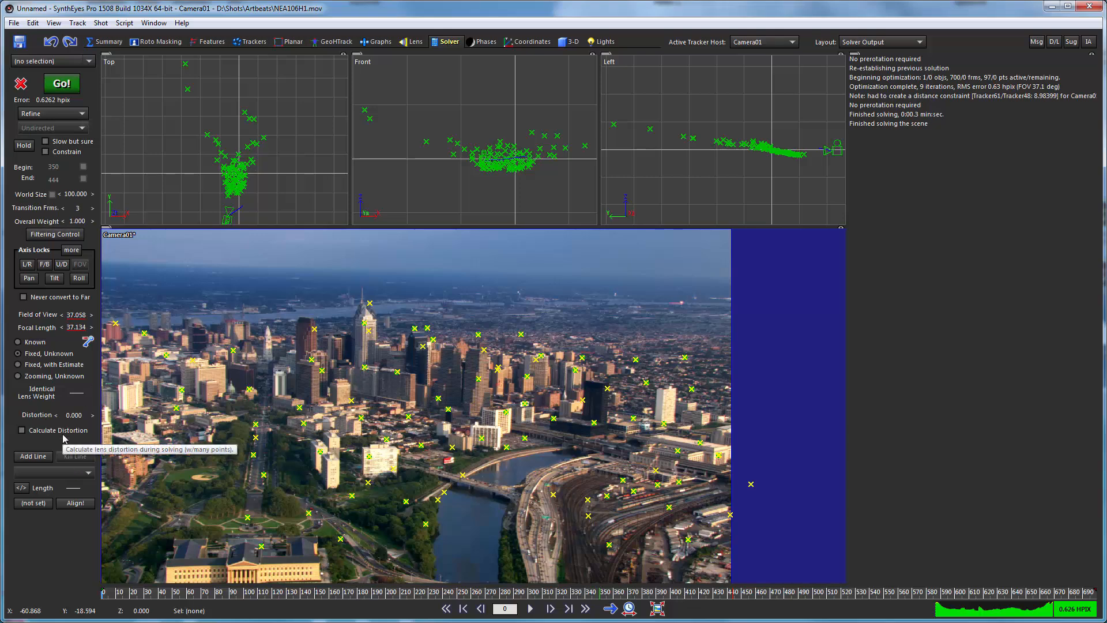
Enable Calculate Distortion, refine the solve again, and check the tracked points throughout the shot.
{"action": "left_click", "coordinate": [23, 430]}
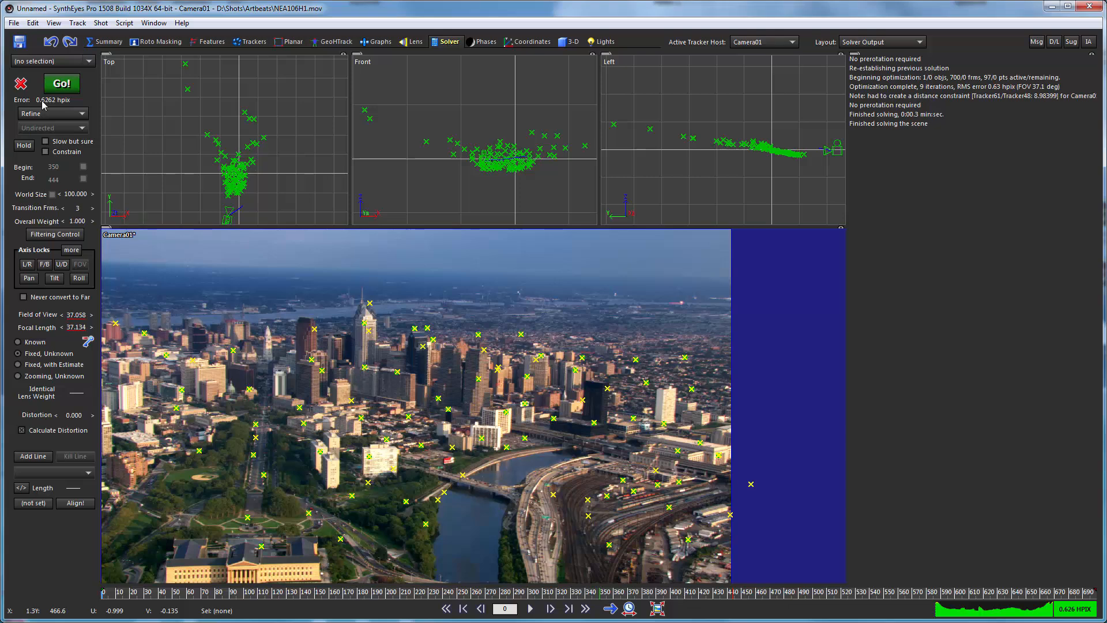
{"action": "left_click", "coordinate": [68, 84]}
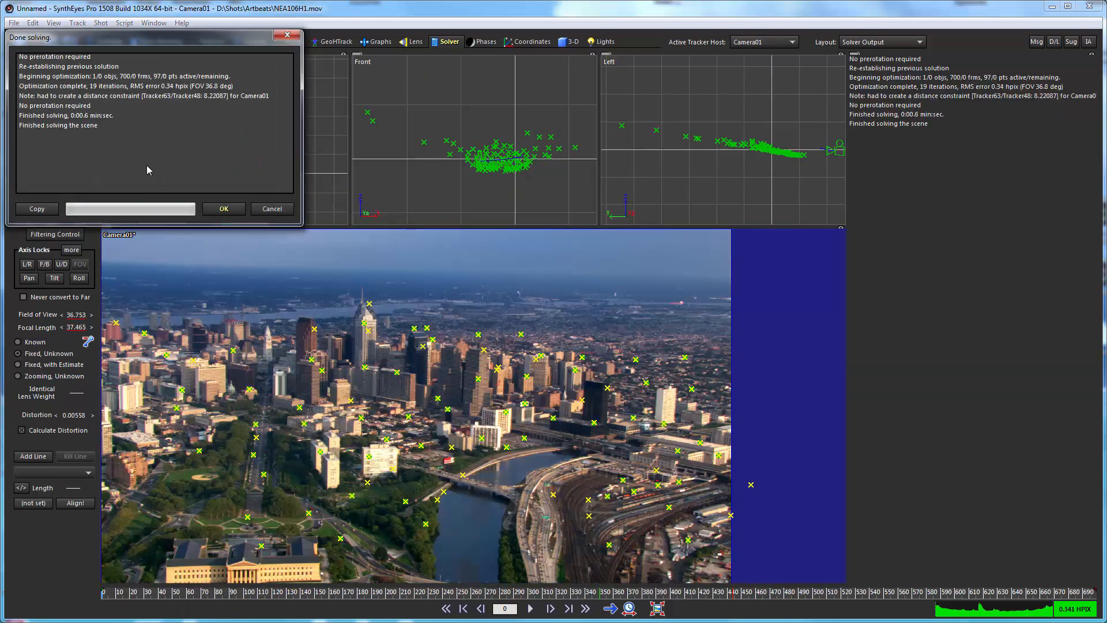
{"action": "left_click", "coordinate": [217, 209]}
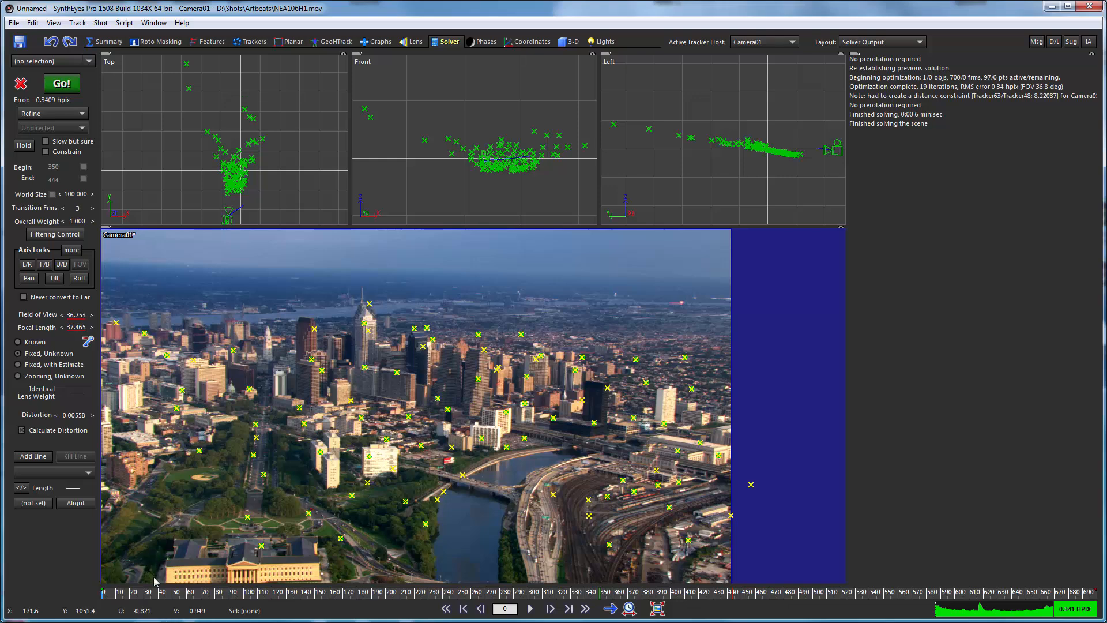
{"action": "left_click_drag", "start_coordinate": [139, 590], "coordinate": [772, 592]}
{"action": "left_click_drag", "start_coordinate": [501, 586], "coordinate": [175, 588]}
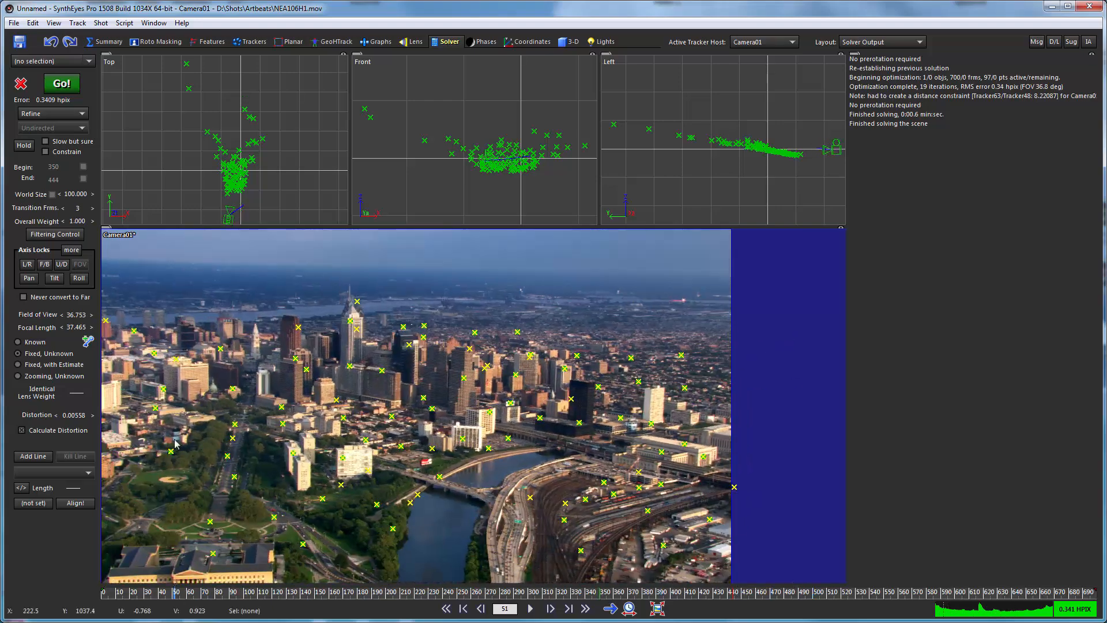
Go to frame 0 and create a supervised tracker at the near end of the tree-lined avenue.
{"action": "left_click", "coordinate": [251, 41]}
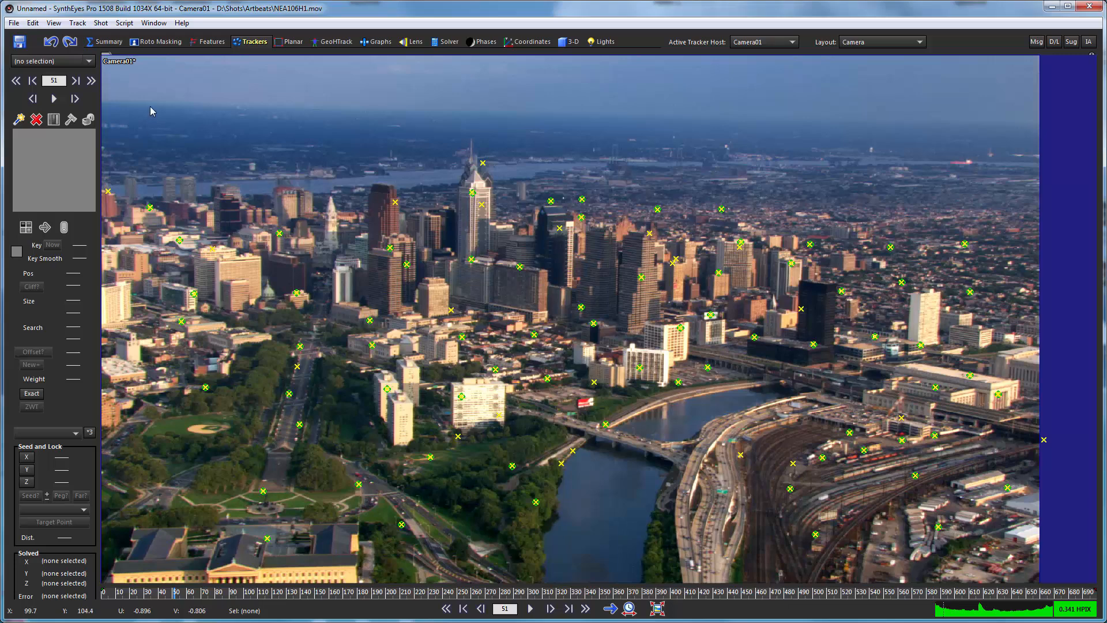
{"action": "left_click", "coordinate": [19, 120]}
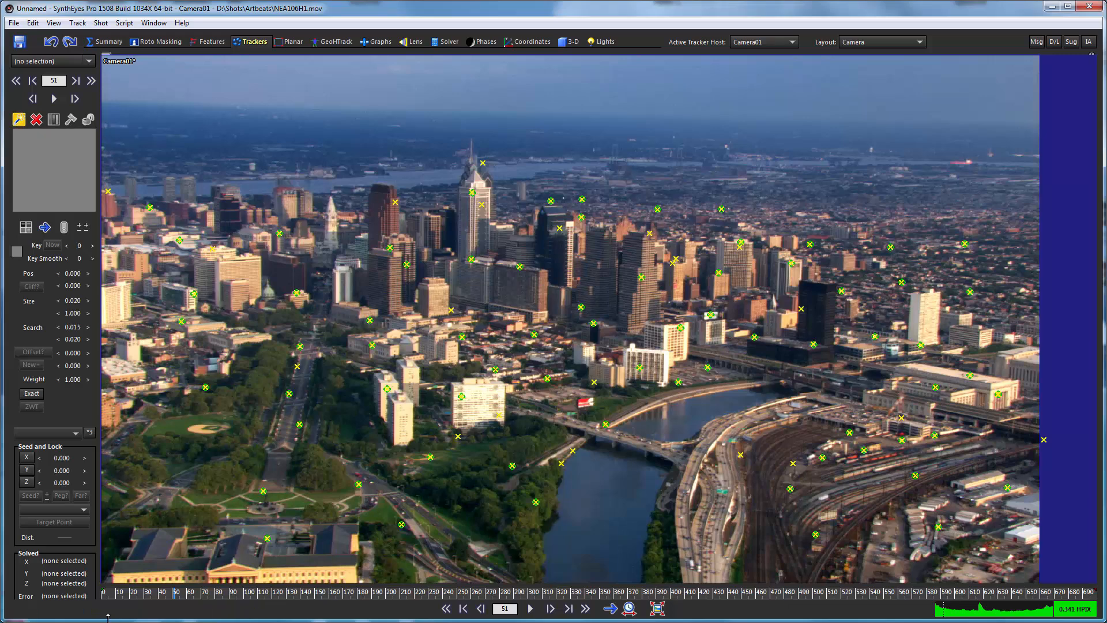
{"action": "left_click_drag", "start_coordinate": [135, 591], "coordinate": [102, 592]}
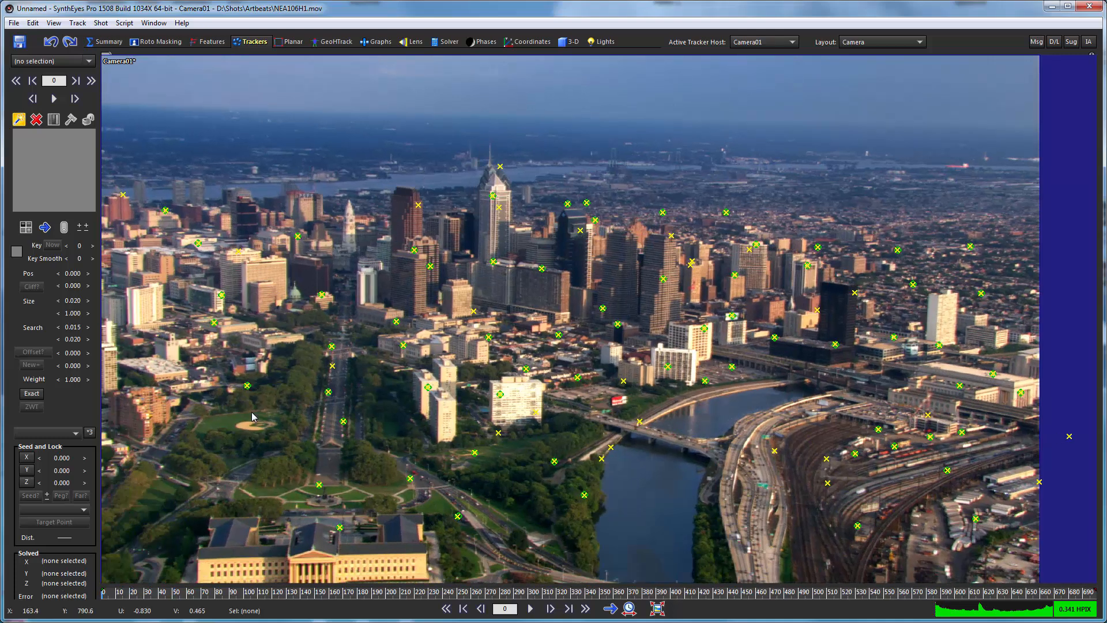
{"action": "left_click", "coordinate": [330, 441]}
{"action": "left_click_drag", "start_coordinate": [329, 441], "coordinate": [330, 442]}
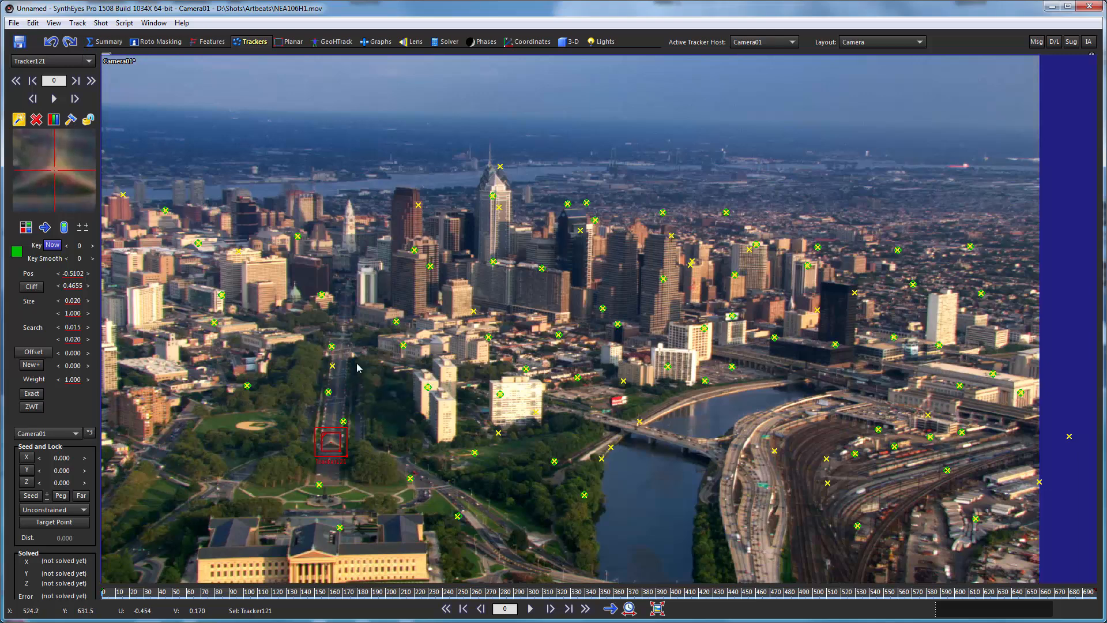
Add a tracker at the avenue's far end and another on the riverbank beyond the bridge.
{"action": "left_click", "coordinate": [340, 341]}
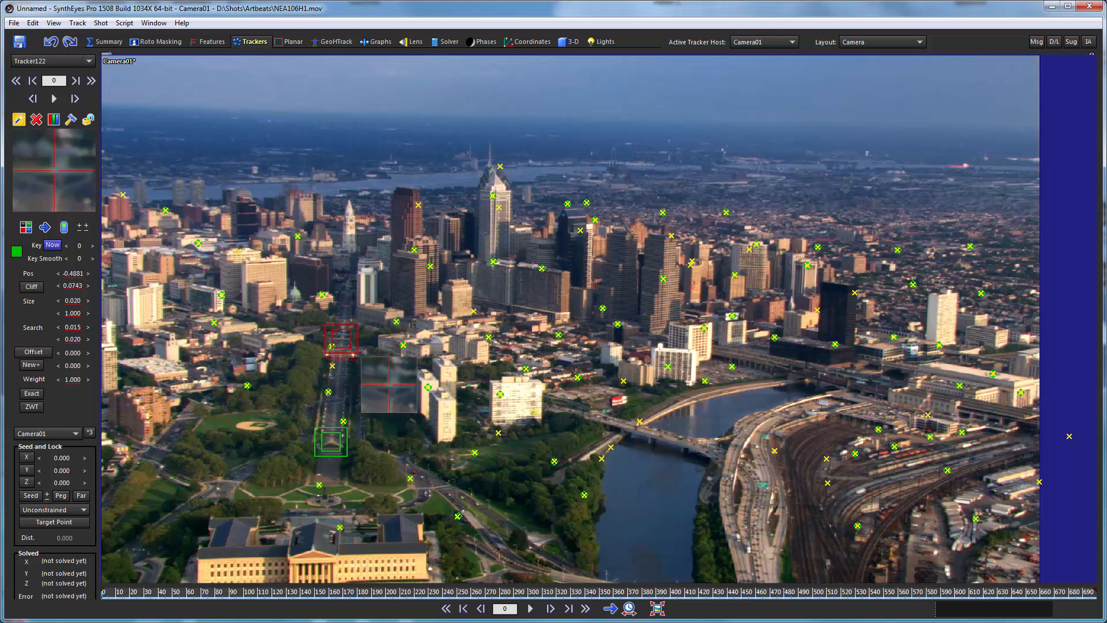
{"action": "left_click_drag", "start_coordinate": [342, 339], "coordinate": [342, 339]}
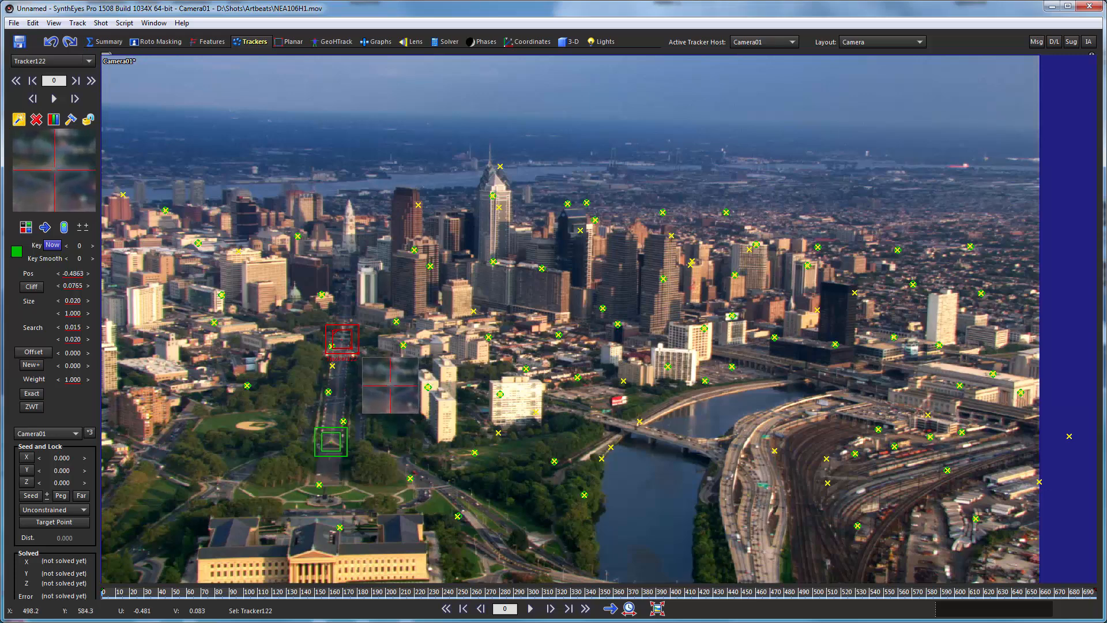
{"action": "left_click_drag", "start_coordinate": [342, 339], "coordinate": [342, 339]}
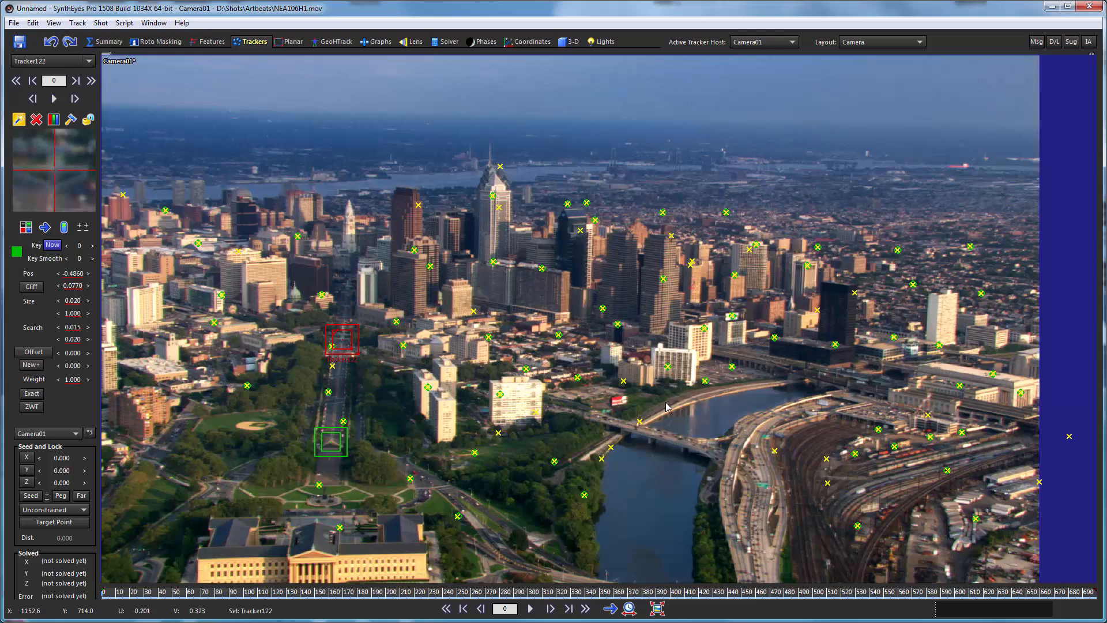
{"action": "left_click_drag", "start_coordinate": [668, 400], "coordinate": [667, 398]}
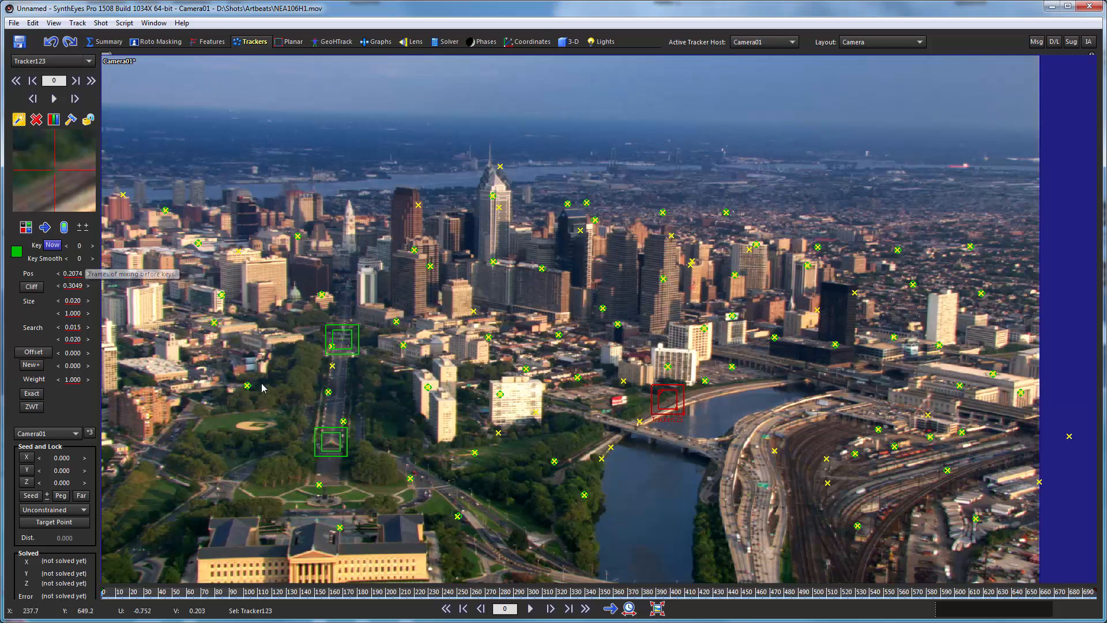
Select all three new supervised trackers and set their color to blue (Red 0, Green 128, Blue 255).
{"action": "left_click", "coordinate": [342, 349], "text": "ctrl"}
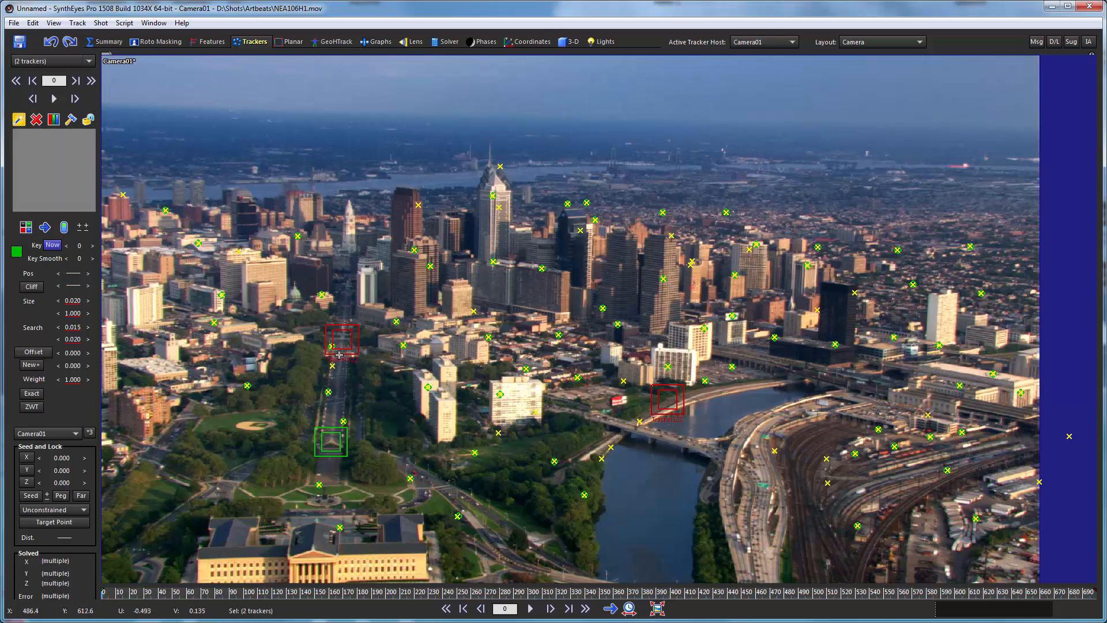
{"action": "left_click", "coordinate": [328, 428], "text": "ctrl"}
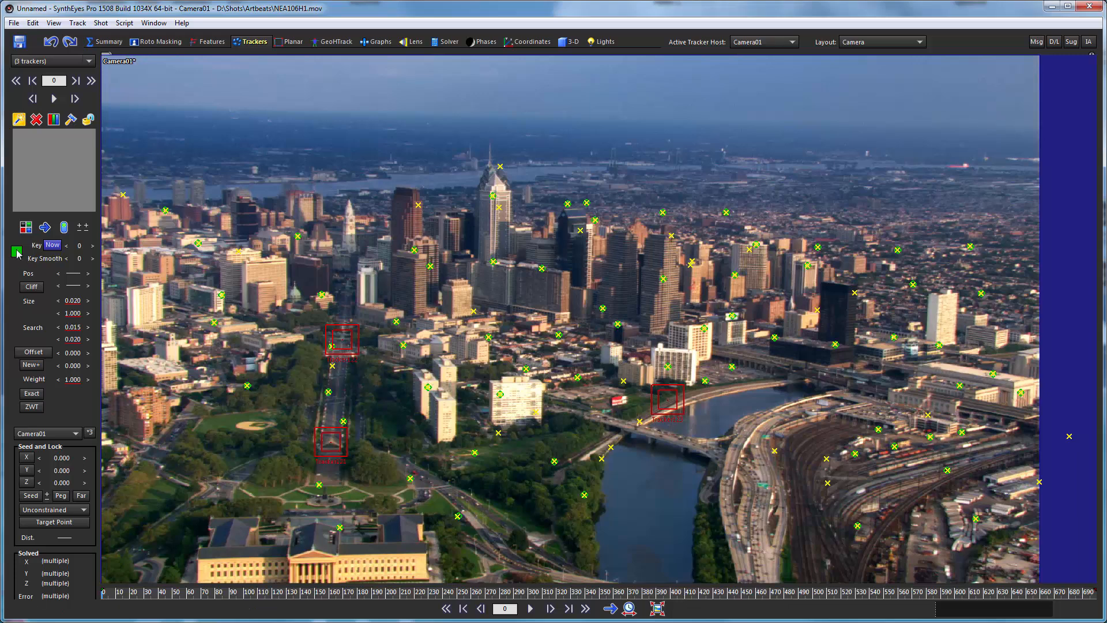
{"action": "left_click", "coordinate": [16, 252]}
{"action": "left_click", "coordinate": [92, 64]}
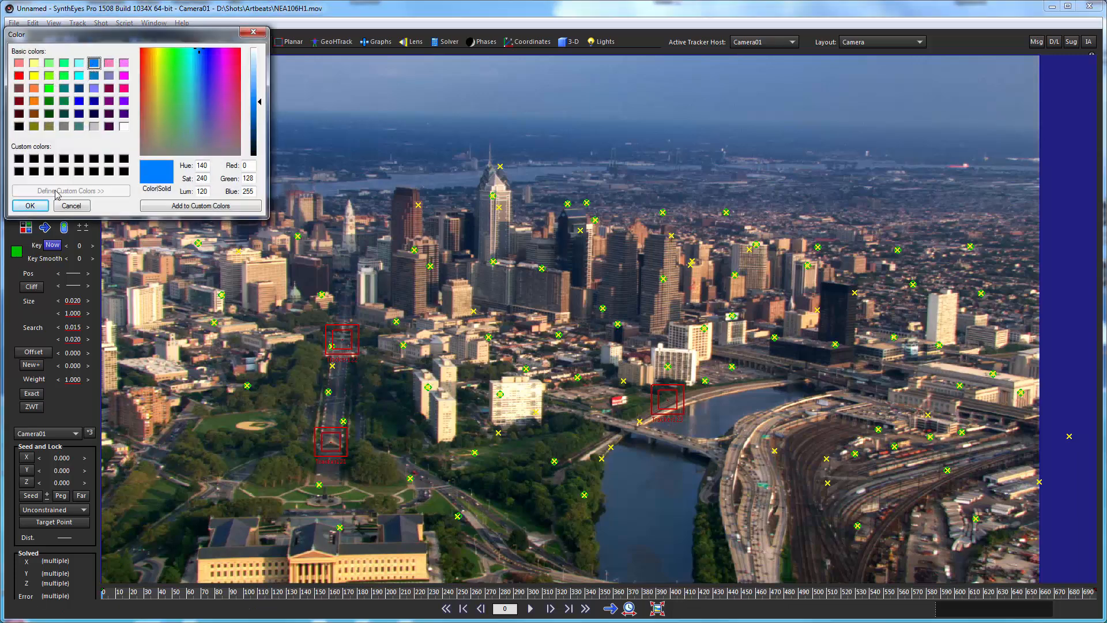
{"action": "left_click", "coordinate": [30, 205]}
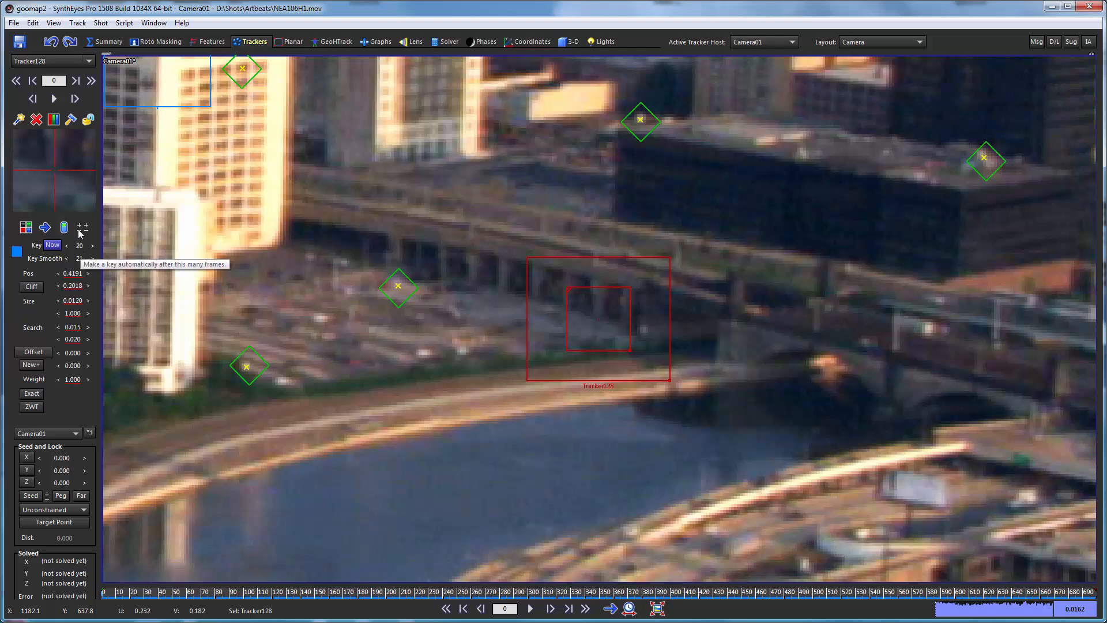
Review the tracking options, examine the selected rail-bridge tracker at its auto-key frames throughout the shot, and return to frame 0.
{"action": "left_click", "coordinate": [79, 23]}
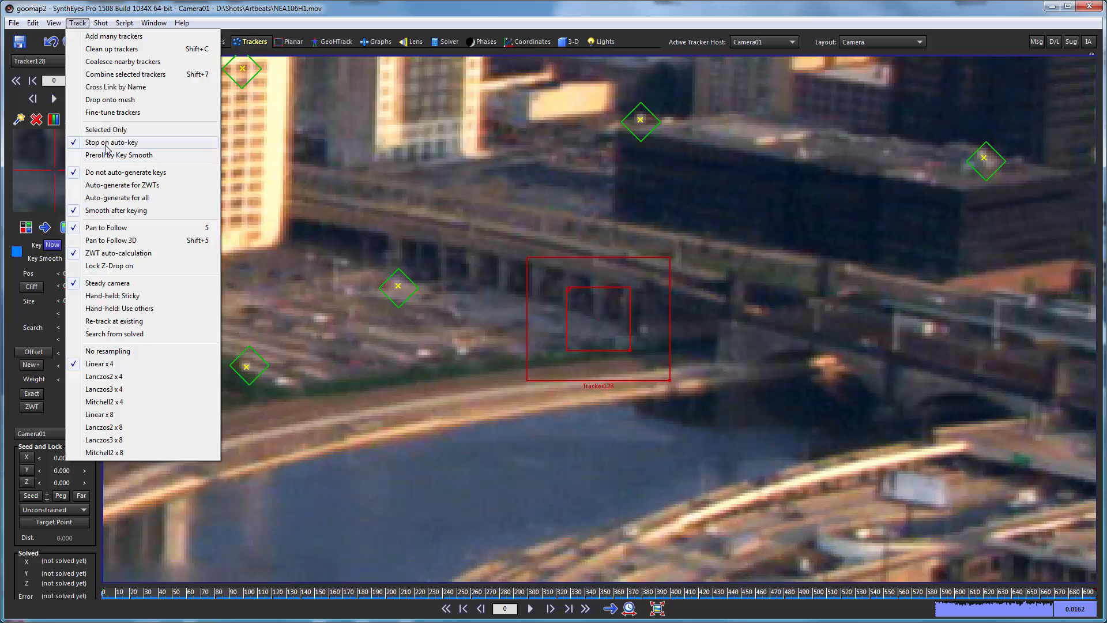
{"action": "left_click", "coordinate": [195, 16]}
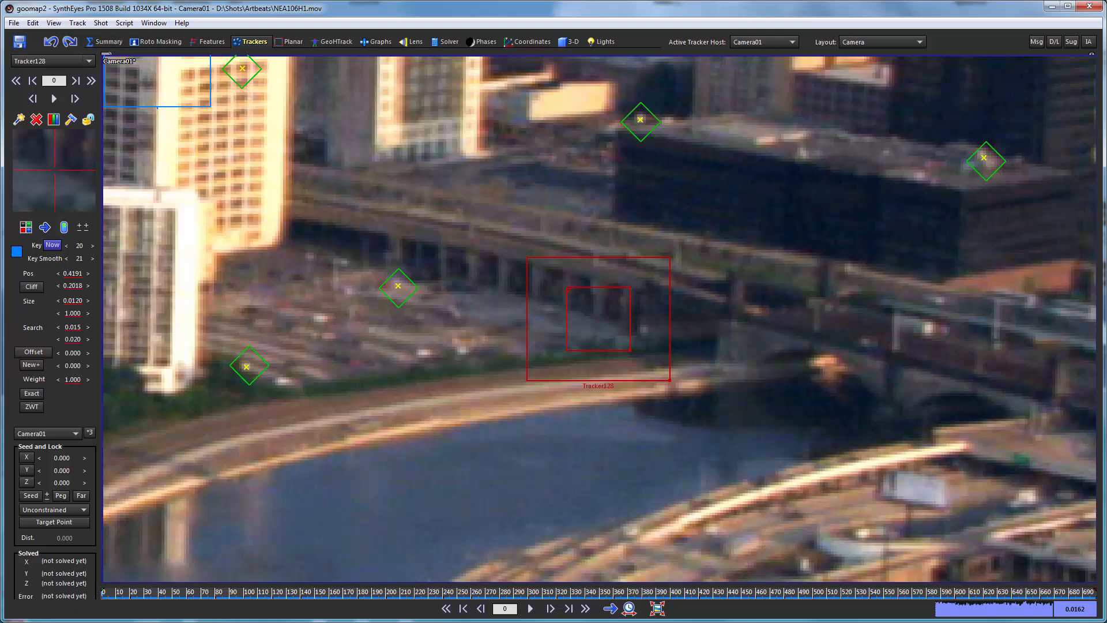
{"action": "key", "text": "f"}
{"action": "key", "text": "f"}
{"action": "key", "text": "f"}
{"action": "key", "text": "f"}
{"action": "key", "text": "f"}
{"action": "key", "text": "f"}
{"action": "key", "text": "f"}
{"action": "key", "text": "f"}
{"action": "key", "text": "f"}
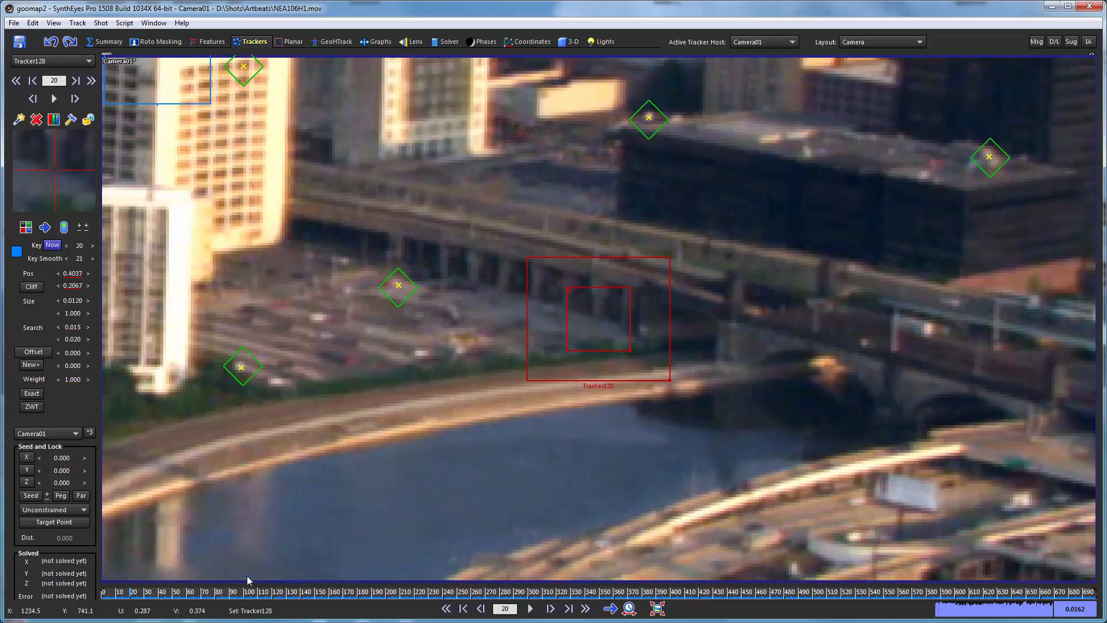
{"action": "key", "text": "f"}
{"action": "key", "text": "f"}
{"action": "key", "text": "f"}
{"action": "key", "text": "f"}
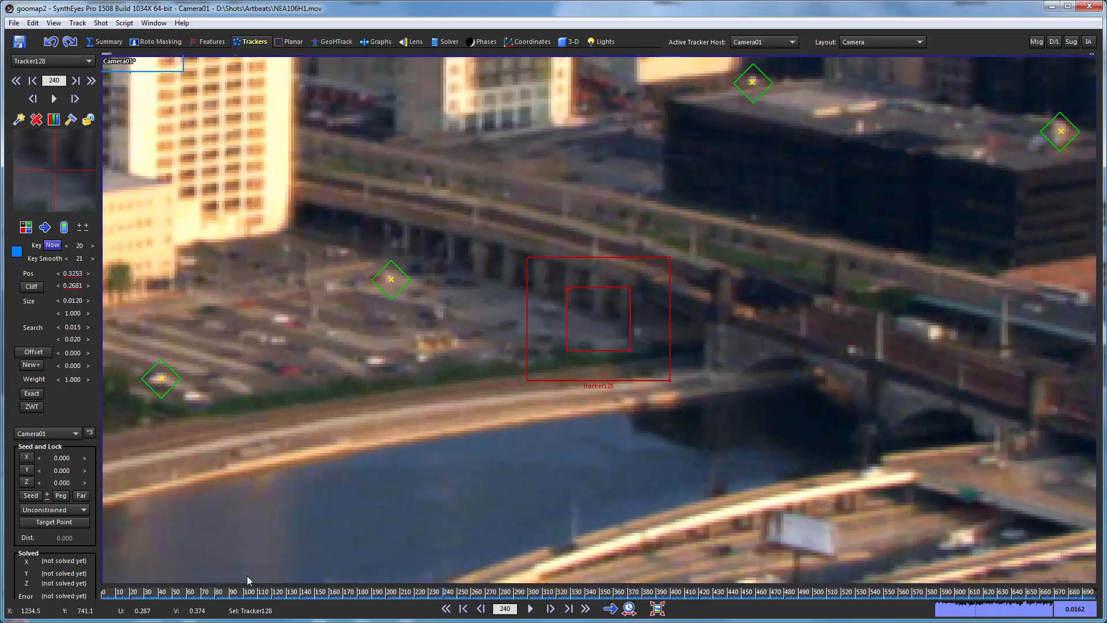
{"action": "key", "text": "a"}
{"action": "key", "text": "a"}
{"action": "key", "text": "a"}
{"action": "key", "text": "a"}
{"action": "key", "text": "a"}
{"action": "key", "text": "a"}
{"action": "key", "text": "a"}
{"action": "key", "text": "a"}
{"action": "key", "text": "a"}
{"action": "key", "text": "a"}
{"action": "key", "text": "a"}
{"action": "key", "text": "a"}
{"action": "key", "text": "a"}
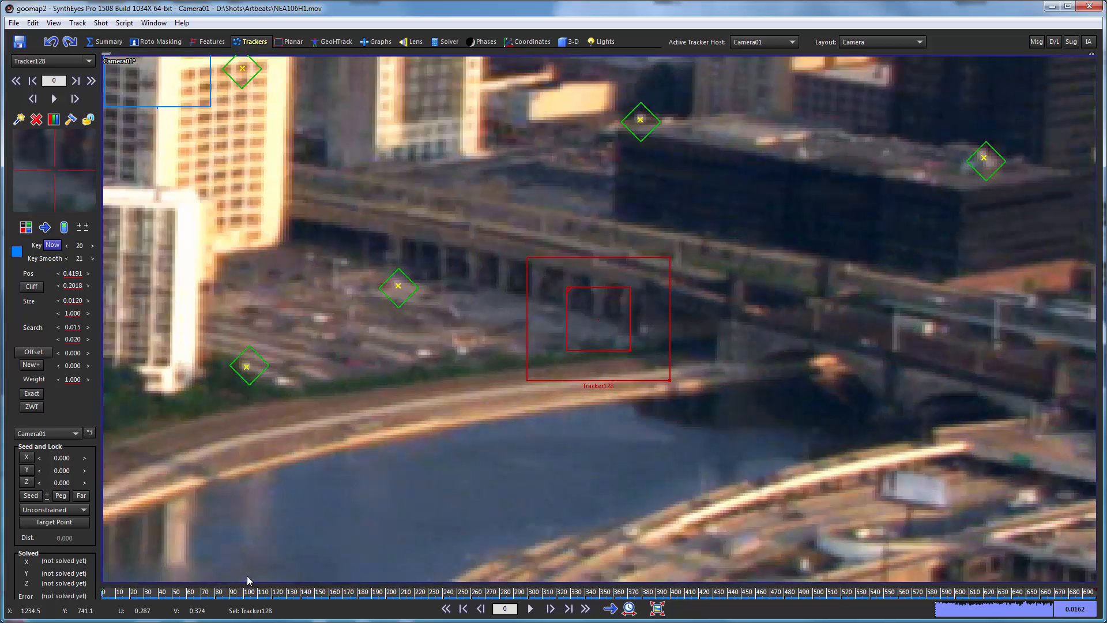
{"action": "key", "text": "f"}
{"action": "key", "text": "f"}
{"action": "key", "text": "f"}
{"action": "key", "text": "f"}
{"action": "key", "text": "f"}
{"action": "key", "text": "f"}
{"action": "key", "text": "f"}
{"action": "key", "text": "f"}
{"action": "key", "text": "f"}
{"action": "key", "text": "f"}
{"action": "key", "text": "f"}
{"action": "key", "text": "f"}
{"action": "key", "text": "f"}
{"action": "key", "text": "f"}
{"action": "key", "text": "f"}
{"action": "key", "text": "f"}
{"action": "key", "text": "f"}
{"action": "key", "text": "f"}
{"action": "key", "text": "f"}
{"action": "key", "text": "f"}
{"action": "key", "text": "a"}
{"action": "key", "text": "a"}
{"action": "key", "text": "a"}
{"action": "key", "text": "a"}
{"action": "key", "text": "a"}
{"action": "key", "text": "a"}
{"action": "key", "text": "a"}
{"action": "key", "text": "a"}
{"action": "key", "text": "a"}
{"action": "key", "text": "a"}
{"action": "key", "text": "a"}
{"action": "key", "text": "a"}
{"action": "key", "text": "a"}
{"action": "key", "text": "a"}
{"action": "key", "text": "a"}
{"action": "key", "text": "a"}
{"action": "key", "text": "a"}
{"action": "key", "text": "a"}
{"action": "key", "text": "a"}
{"action": "key", "text": "a"}
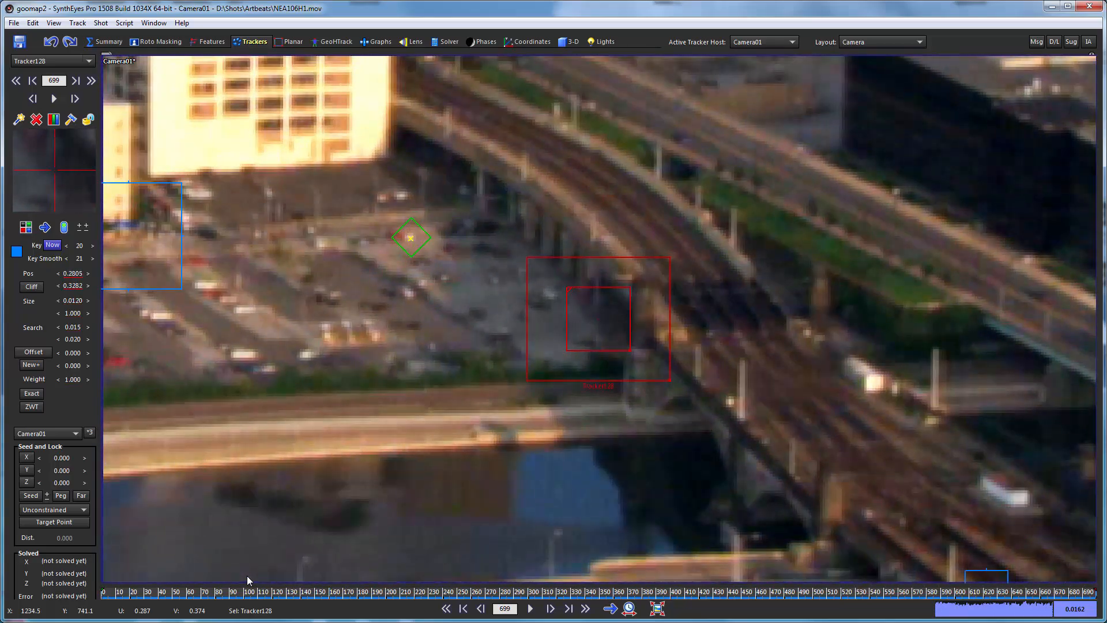
{"action": "key", "text": "a"}
{"action": "key", "text": "a"}
{"action": "key", "text": "a"}
{"action": "key", "text": "a"}
{"action": "key", "text": "a"}
{"action": "key", "text": "a"}
{"action": "key", "text": "a"}
{"action": "key", "text": "a"}
{"action": "key", "text": "a"}
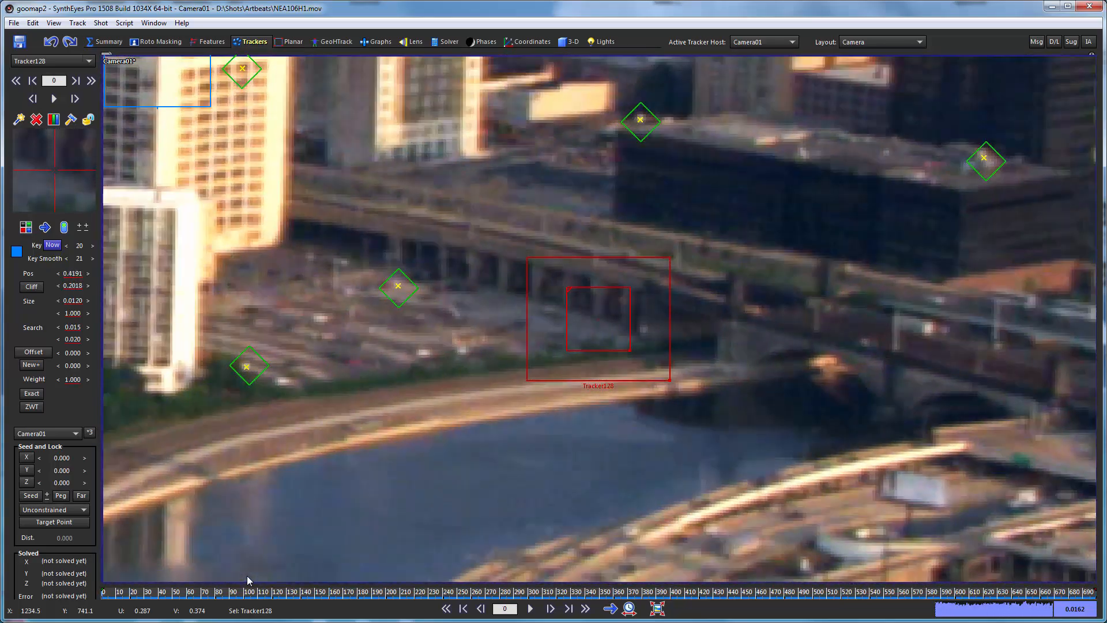
{"action": "key", "text": "f"}
{"action": "key", "text": "f"}
{"action": "key", "text": "f"}
{"action": "key", "text": "f"}
{"action": "key", "text": "f"}
{"action": "key", "text": "f"}
{"action": "key", "text": "f"}
{"action": "key", "text": "f"}
{"action": "key", "text": "f"}
{"action": "key", "text": "f"}
{"action": "key", "text": "f"}
{"action": "key", "text": "f"}
{"action": "key", "text": "f"}
{"action": "key", "text": "f"}
{"action": "key", "text": "f"}
{"action": "key", "text": "f"}
{"action": "key", "text": "f"}
{"action": "key", "text": "f"}
{"action": "key", "text": "f"}
{"action": "key", "text": "f"}
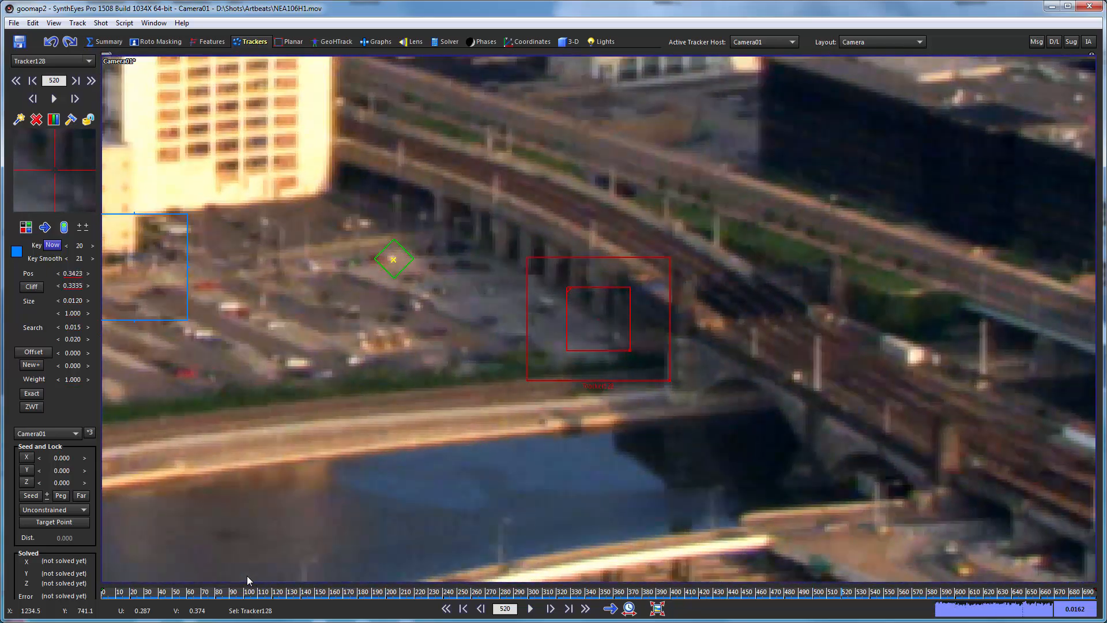
{"action": "key", "text": "a"}
{"action": "key", "text": "a"}
{"action": "key", "text": "a"}
{"action": "key", "text": "a"}
{"action": "key", "text": "a"}
{"action": "key", "text": "a"}
{"action": "key", "text": "a"}
{"action": "key", "text": "a"}
{"action": "key", "text": "a"}
{"action": "key", "text": "a"}
{"action": "key", "text": "a"}
{"action": "key", "text": "a"}
{"action": "key", "text": "a"}
{"action": "key", "text": "a"}
{"action": "key", "text": "a"}
{"action": "key", "text": "a"}
{"action": "key", "text": "a"}
{"action": "key", "text": "a"}
{"action": "key", "text": "a"}
{"action": "key", "text": "a"}
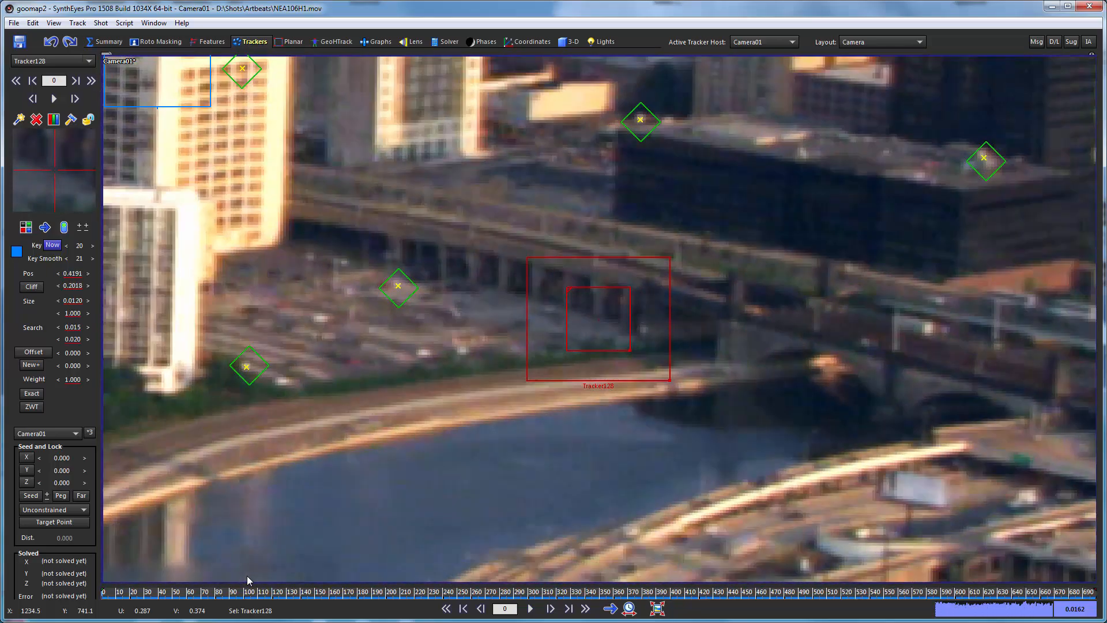
{"action": "key", "text": "f"}
{"action": "key", "text": "f"}
{"action": "key", "text": "f"}
{"action": "key", "text": "f"}
{"action": "key", "text": "f"}
{"action": "key", "text": "f"}
{"action": "key", "text": "f"}
{"action": "key", "text": "f"}
{"action": "key", "text": "f"}
{"action": "key", "text": "f"}
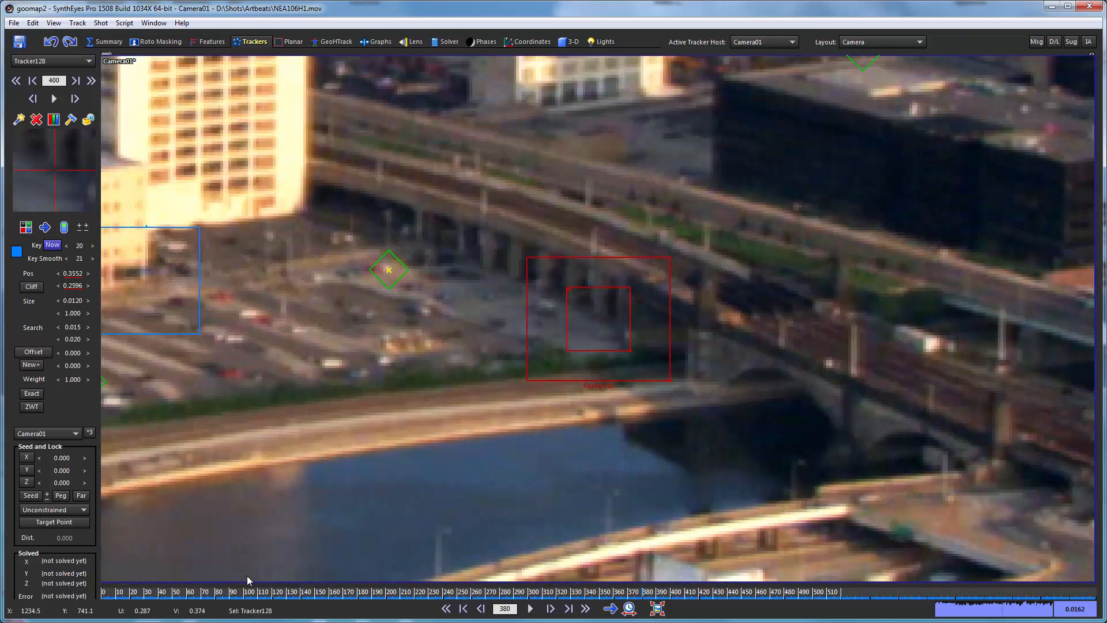
{"action": "key", "text": "f"}
{"action": "key", "text": "f"}
{"action": "key", "text": "f"}
{"action": "key", "text": "f"}
{"action": "key", "text": "f"}
{"action": "key", "text": "f"}
{"action": "key", "text": "f"}
{"action": "key", "text": "f"}
{"action": "key", "text": "f"}
{"action": "key", "text": "f"}
{"action": "key", "text": "f"}
{"action": "key", "text": "f"}
{"action": "key", "text": "f"}
{"action": "key", "text": "f"}
{"action": "key", "text": "f"}
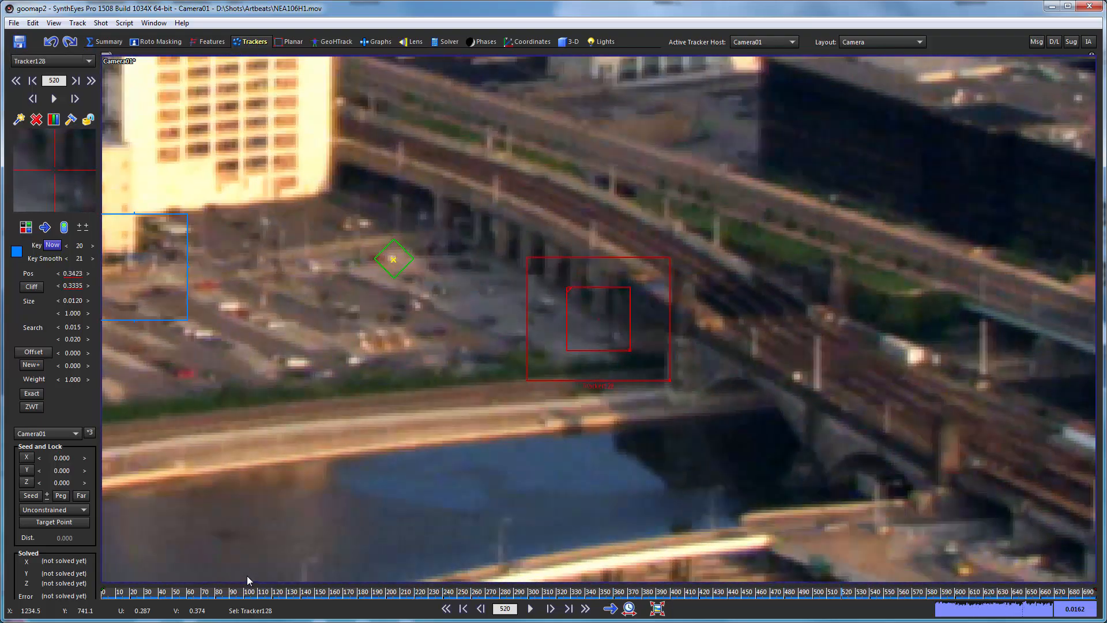
{"action": "key", "text": "Home"}
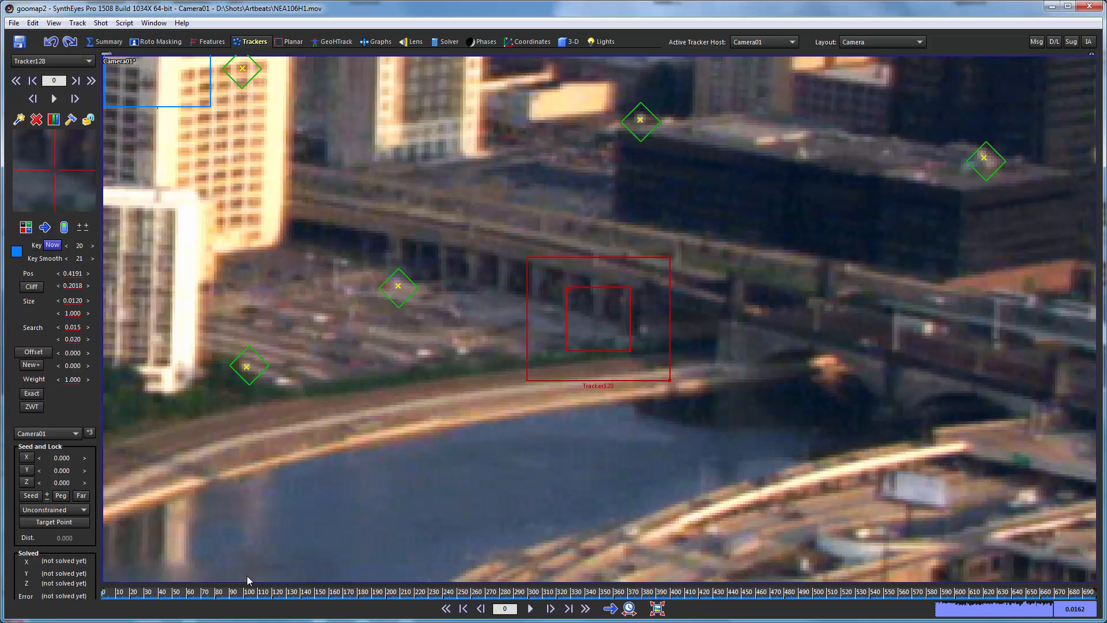
Track the rail-bridge tracker from frame 0 through frame 699 and lock it.
{"action": "key", "text": "space"}
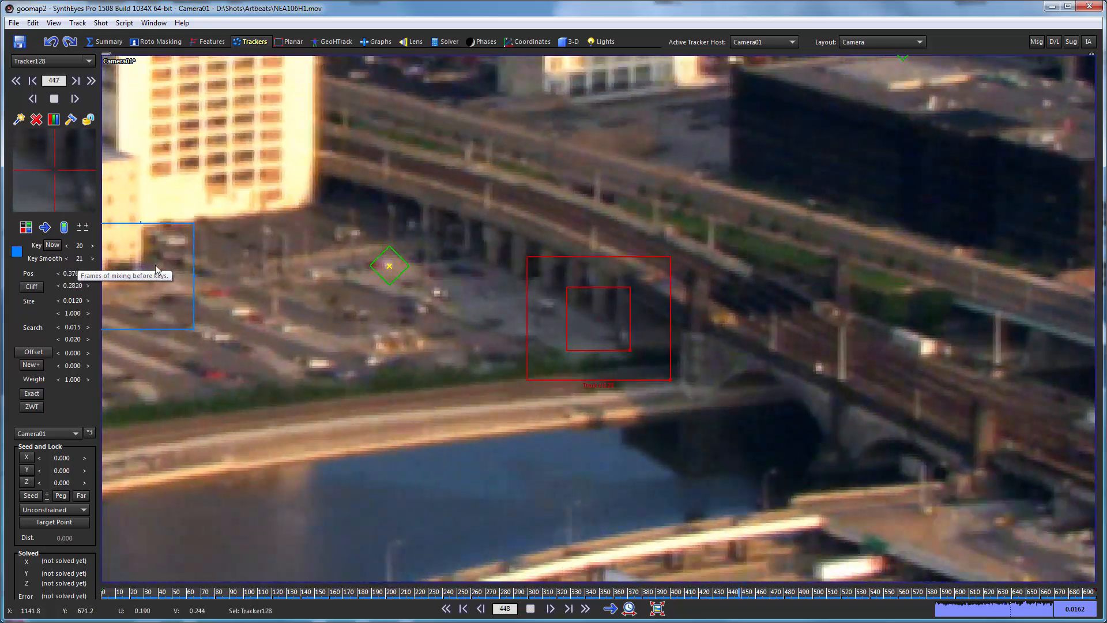
{"action": "mouse_move", "coordinate": [389, 265]}
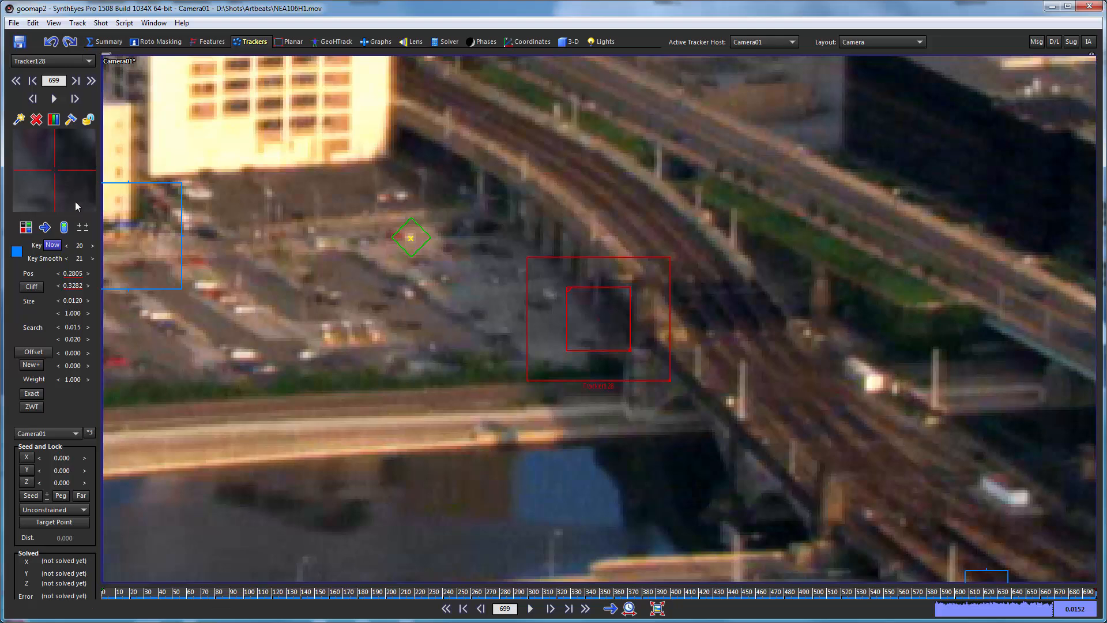
{"action": "left_click", "coordinate": [88, 120]}
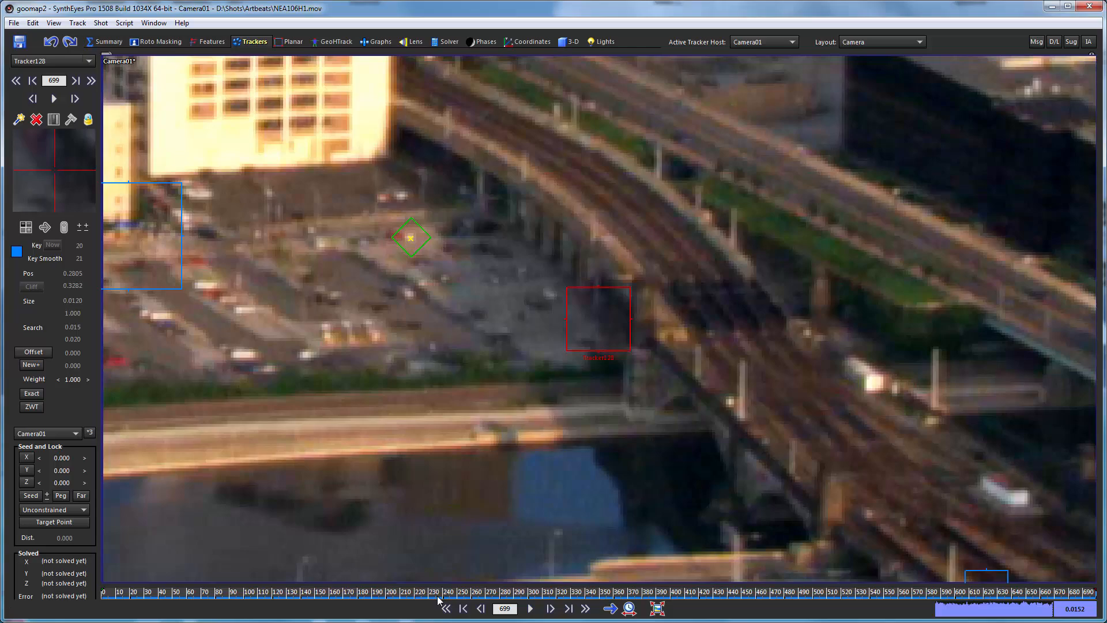
Show the full camera image, check the blue supervised trackers at different frames, and return to frame 0.
{"action": "left_click", "coordinate": [657, 608]}
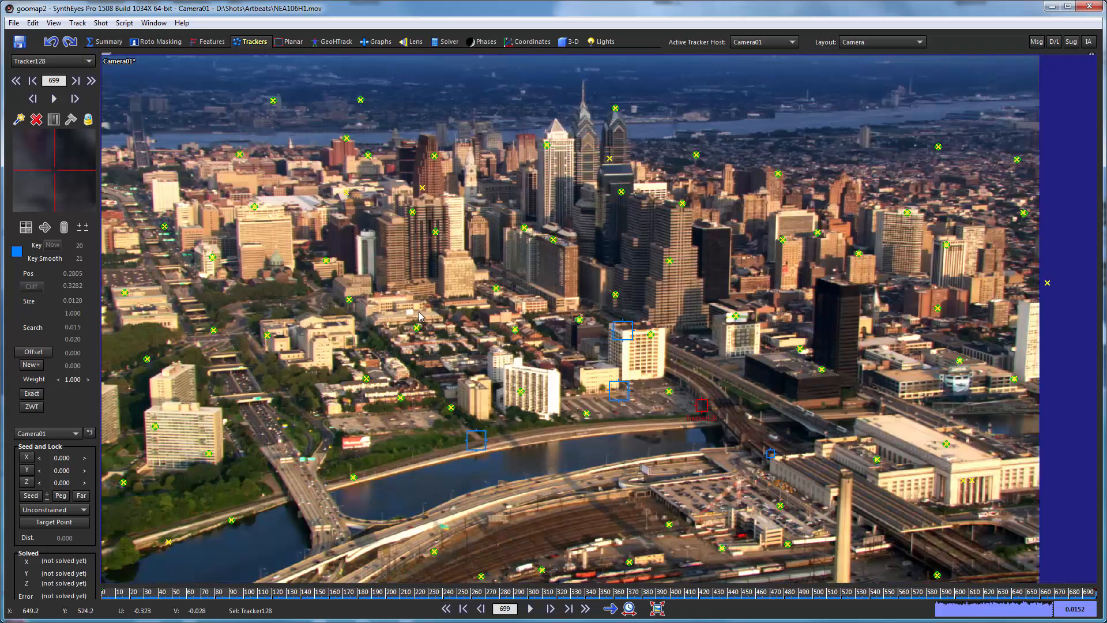
{"action": "left_click_drag", "start_coordinate": [191, 591], "coordinate": [219, 591]}
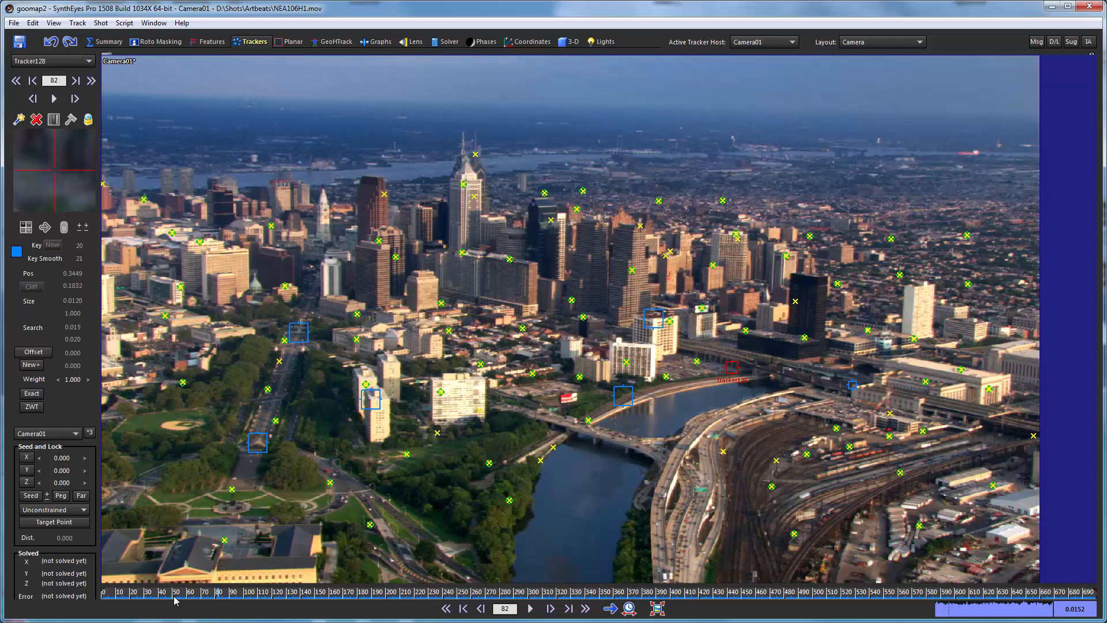
{"action": "left_click_drag", "start_coordinate": [176, 592], "coordinate": [103, 592]}
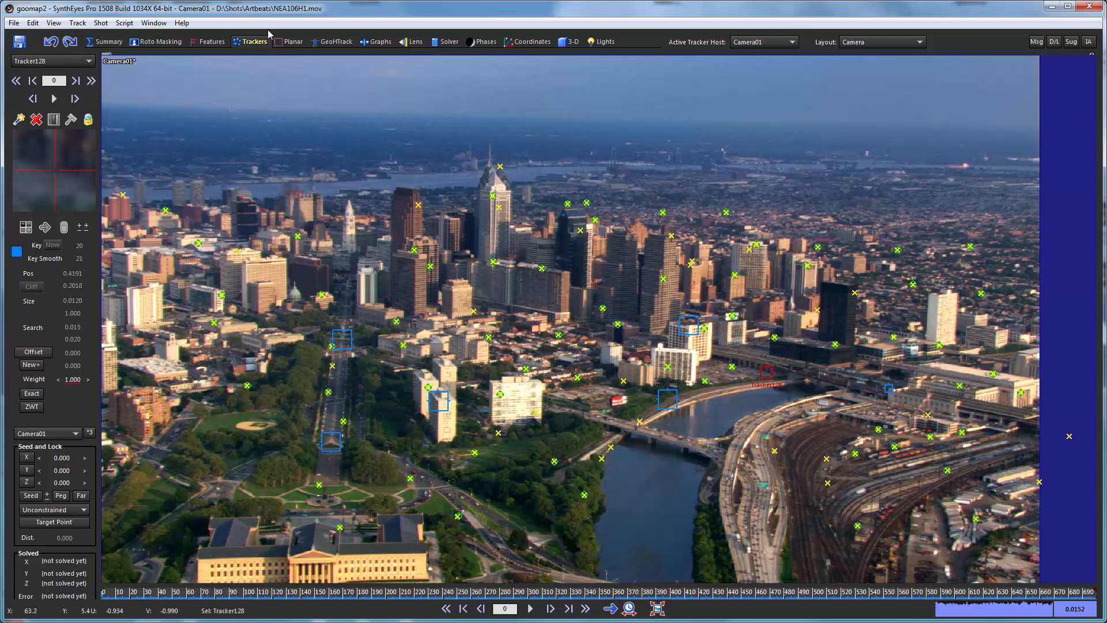
Create a plane mesh on the ground grid beneath the central tracker points in the perspective view.
{"action": "left_click", "coordinate": [333, 42]}
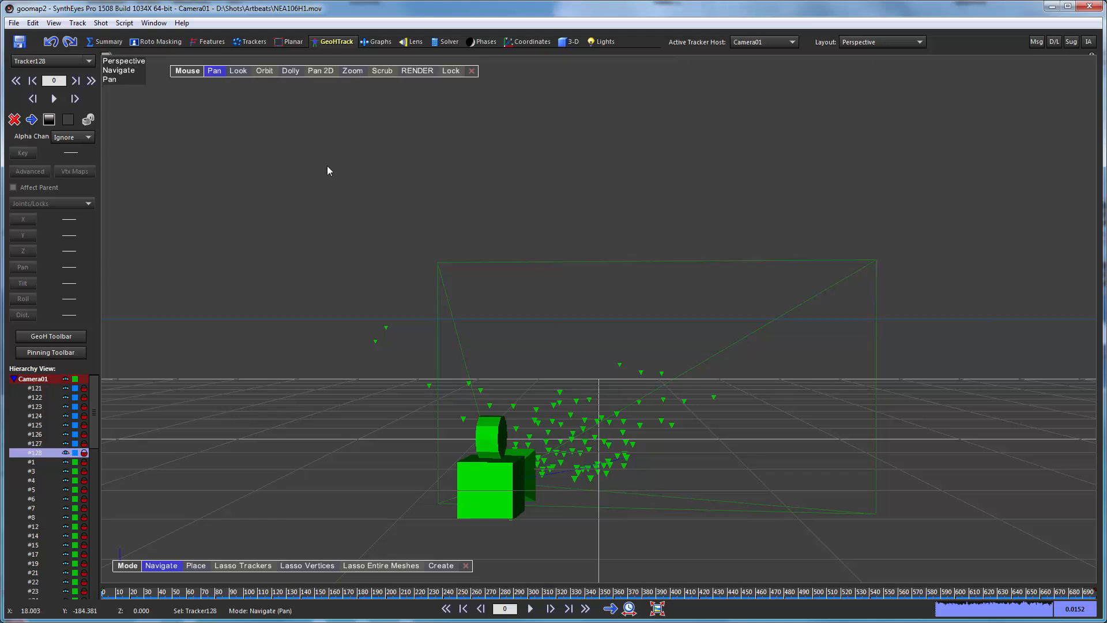
{"action": "left_click", "coordinate": [596, 439]}
{"action": "left_click_drag", "start_coordinate": [268, 69], "coordinate": [115, 135]}
{"action": "left_click_drag", "start_coordinate": [887, 315], "coordinate": [972, 283]}
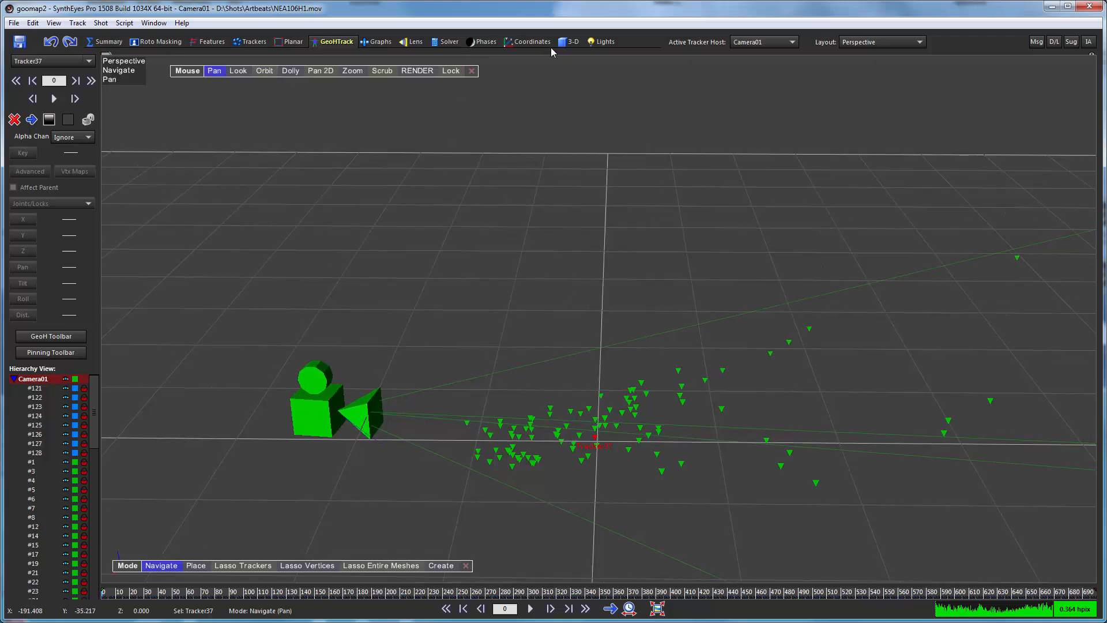
{"action": "right_click", "coordinate": [331, 169]}
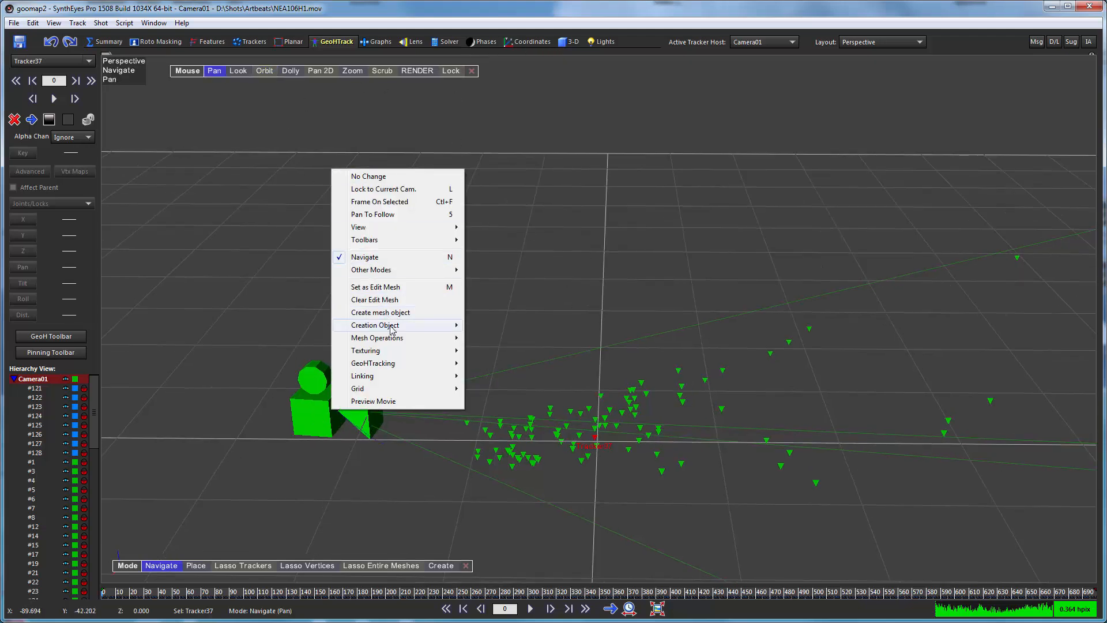
{"action": "mouse_move", "coordinate": [413, 330]}
{"action": "left_click", "coordinate": [490, 350]}
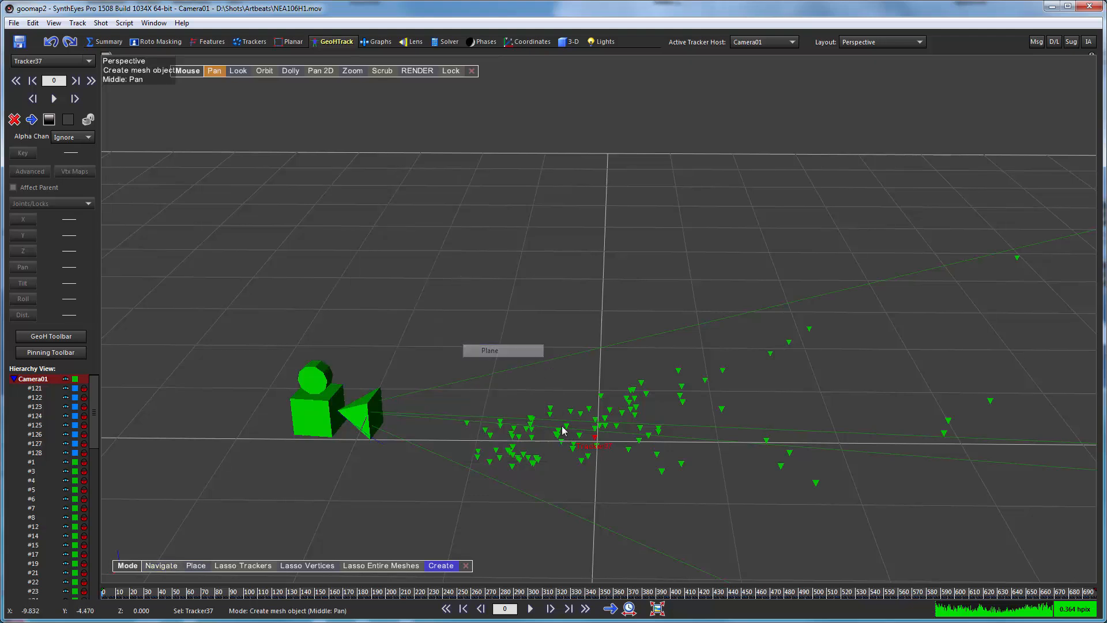
{"action": "left_click_drag", "start_coordinate": [499, 489], "coordinate": [672, 386]}
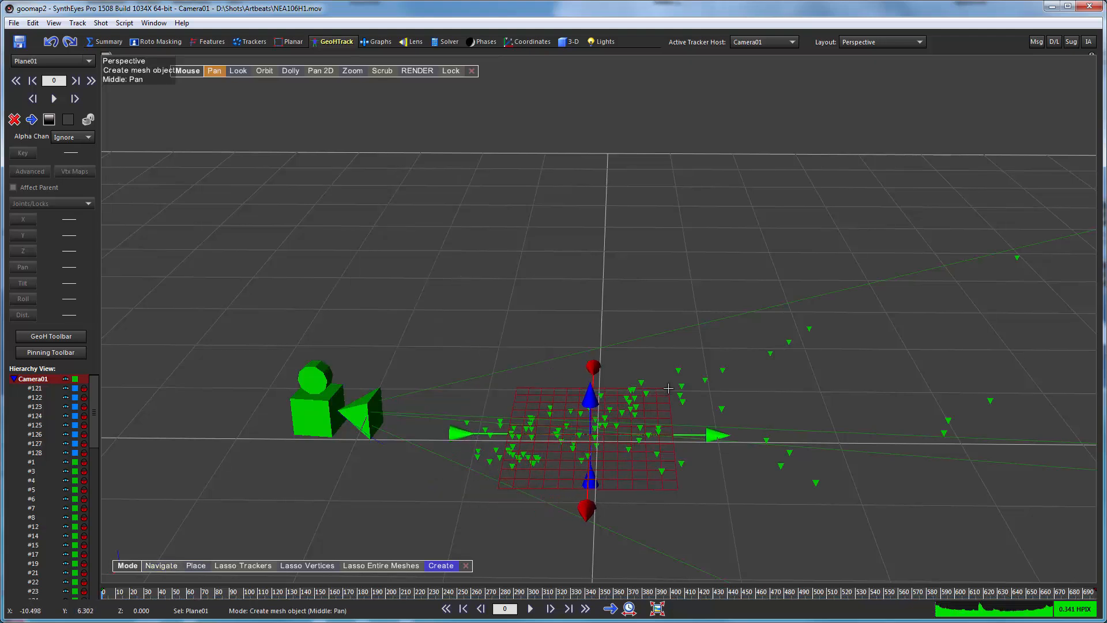
Scale the ground plane mesh to 150 in X and 140 in Y.
{"action": "left_click", "coordinate": [563, 42]}
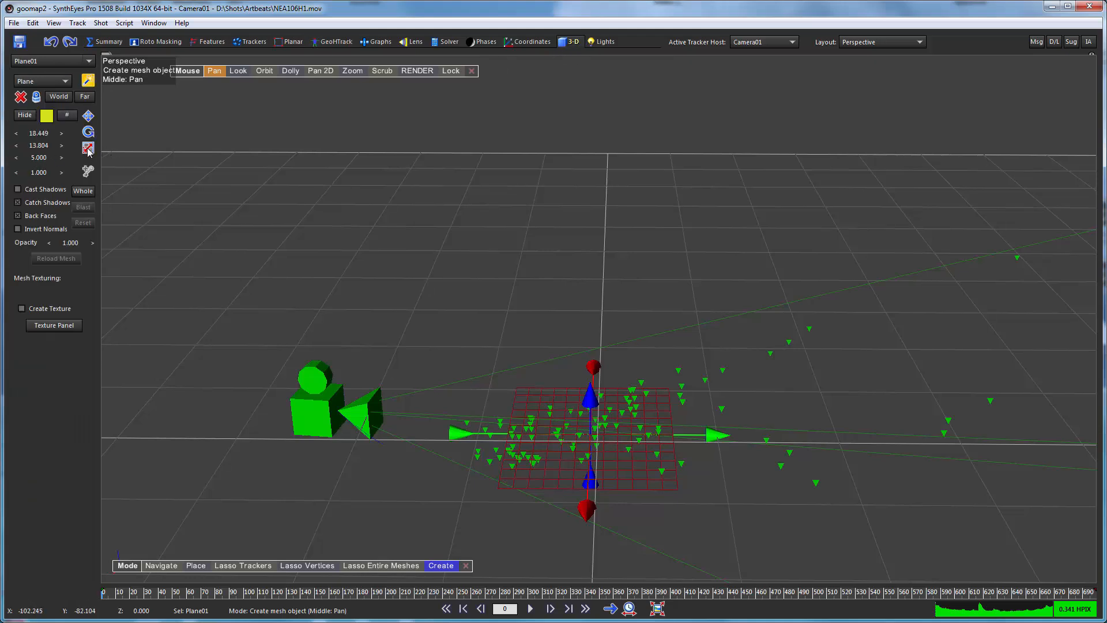
{"action": "double_click", "coordinate": [36, 132]}
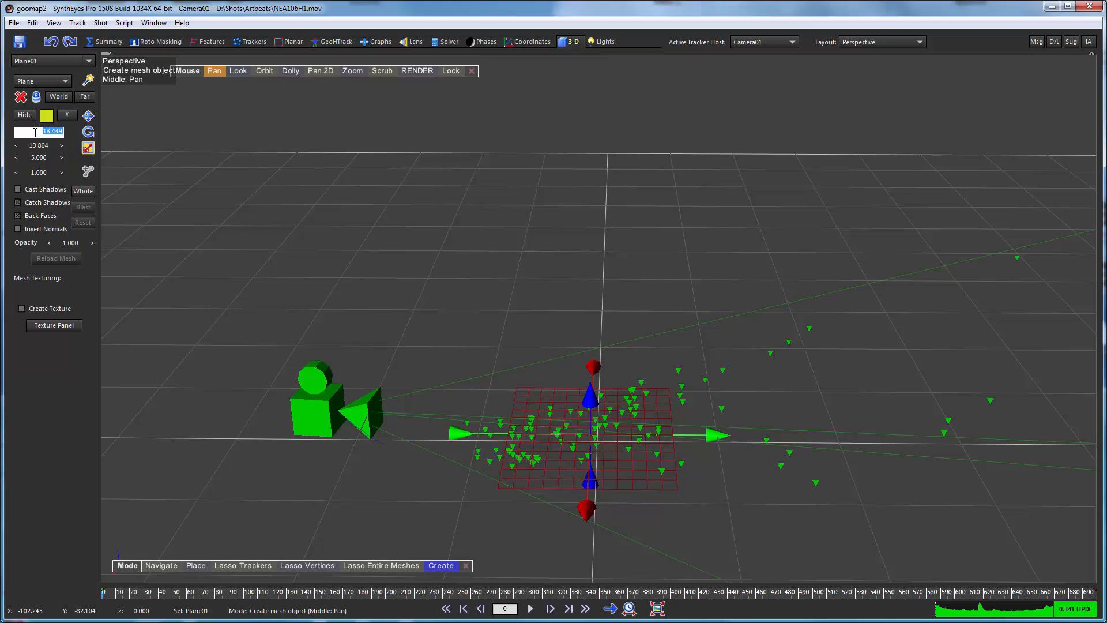
{"action": "type", "text": "150"}
{"action": "key", "text": "Tab"}
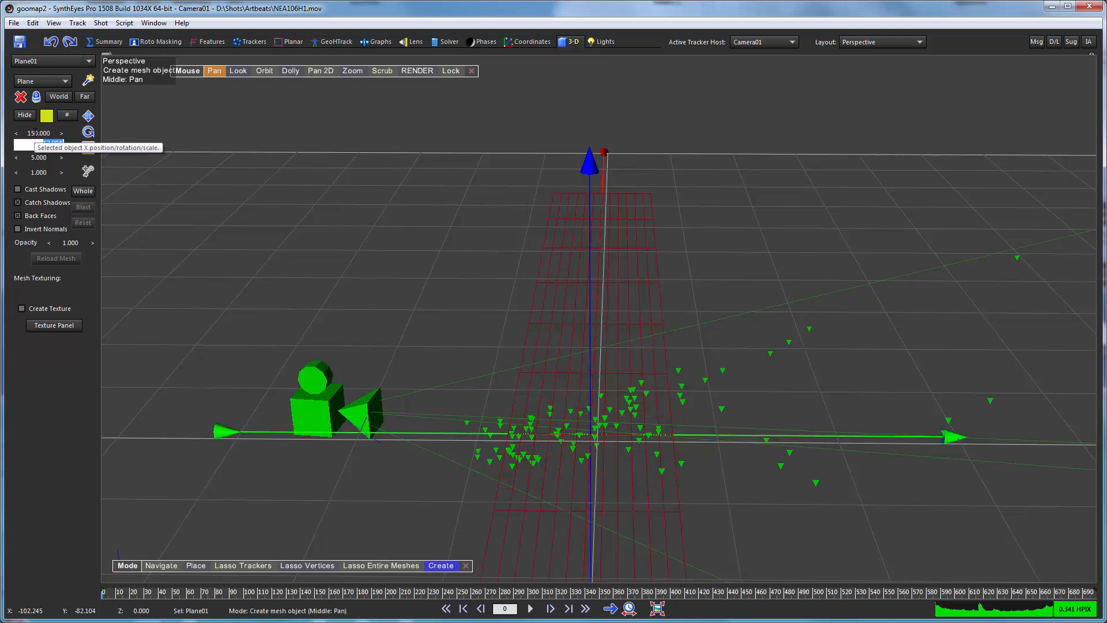
{"action": "type", "text": "140"}
{"action": "key", "text": "Return"}
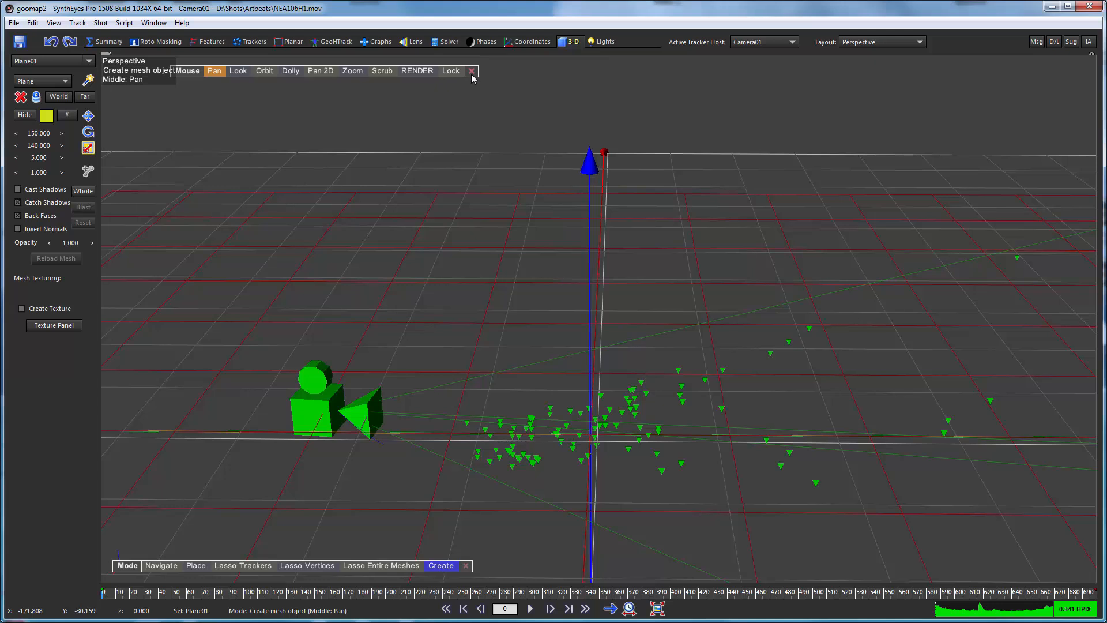
Center the ground plane on the origin by setting its X and Y position to 0.
{"action": "left_click", "coordinate": [87, 115]}
{"action": "double_click", "coordinate": [31, 133]}
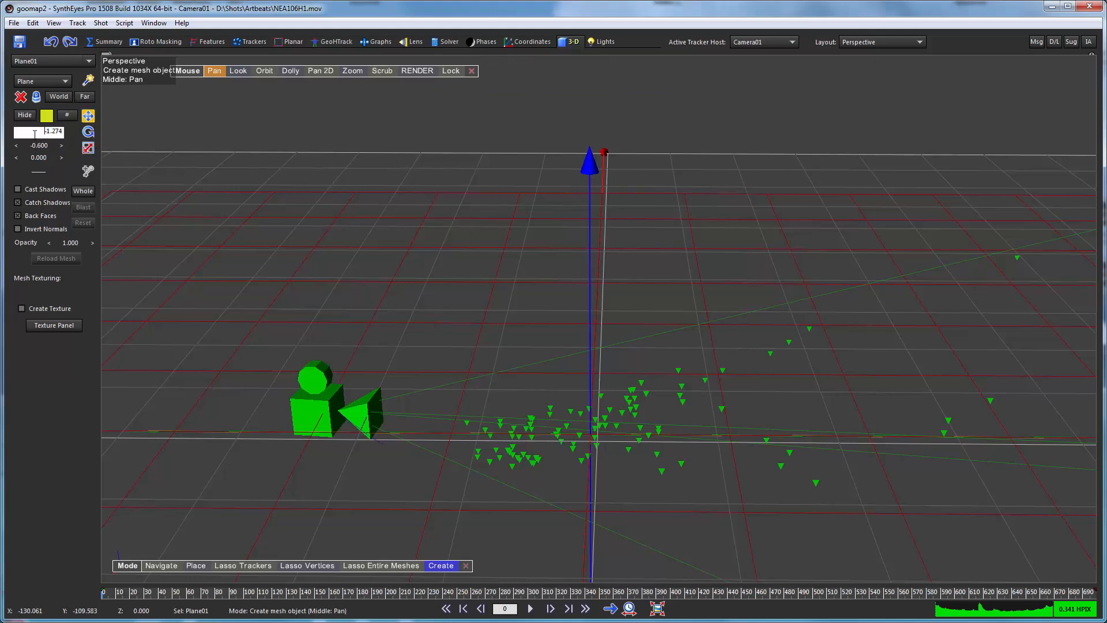
{"action": "double_click", "coordinate": [55, 132]}
{"action": "key", "text": "BackSpace"}
{"action": "left_click", "coordinate": [36, 151]}
{"action": "double_click", "coordinate": [37, 151]}
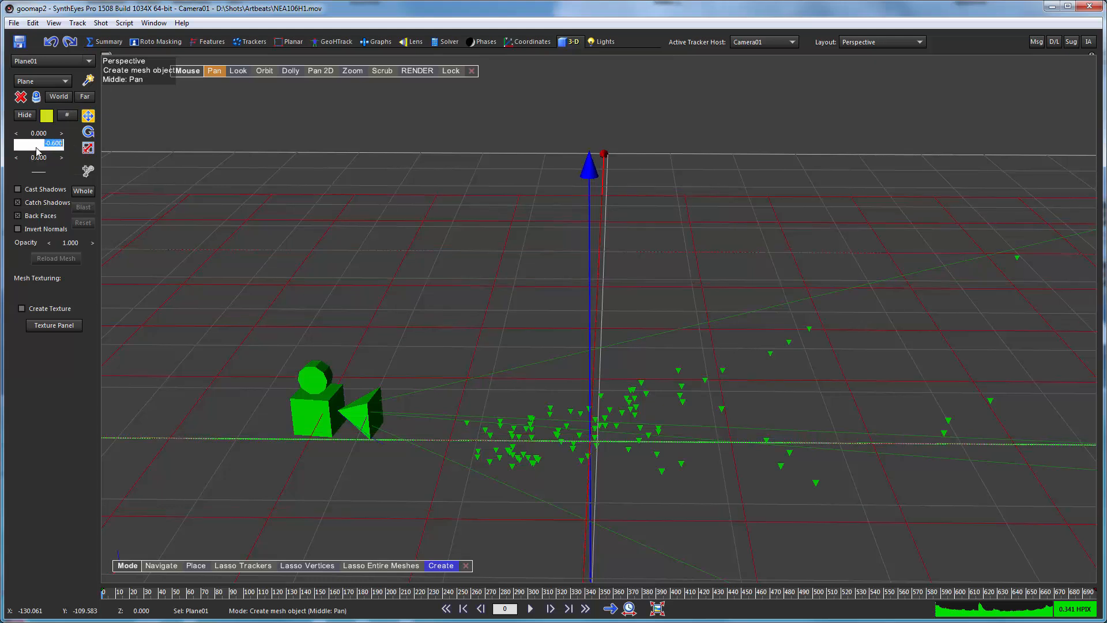
{"action": "type", "text": "0"}
{"action": "key", "text": "Return"}
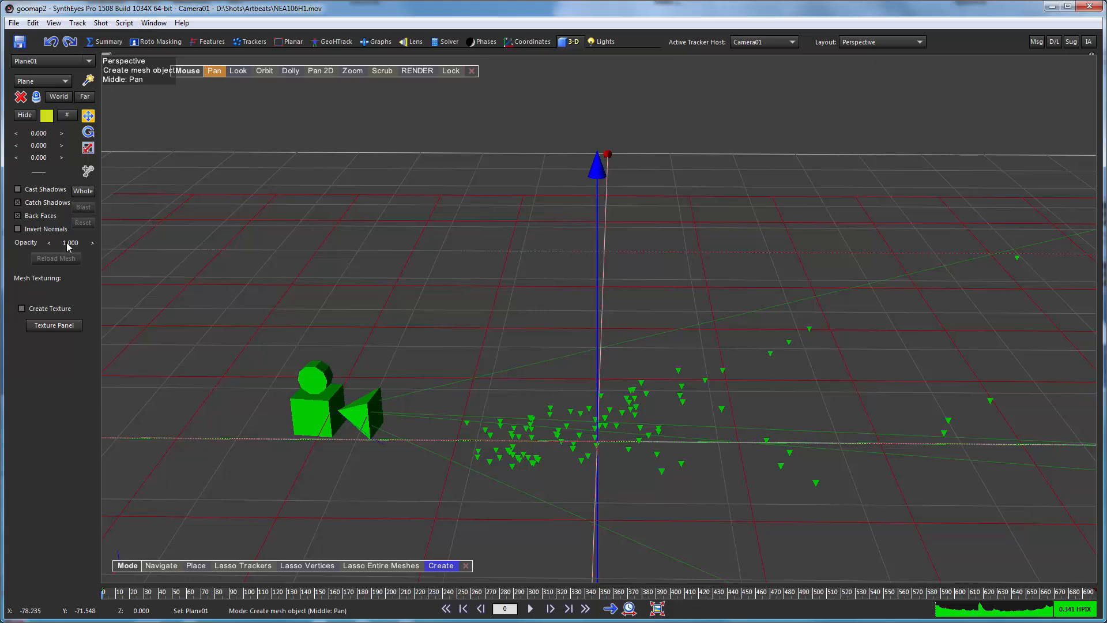
Set the ground plane's opacity to 0.600 and apply planview.jpg as its texture.
{"action": "left_click_drag", "start_coordinate": [66, 243], "coordinate": [0, 243]}
{"action": "left_click", "coordinate": [153, 23]}
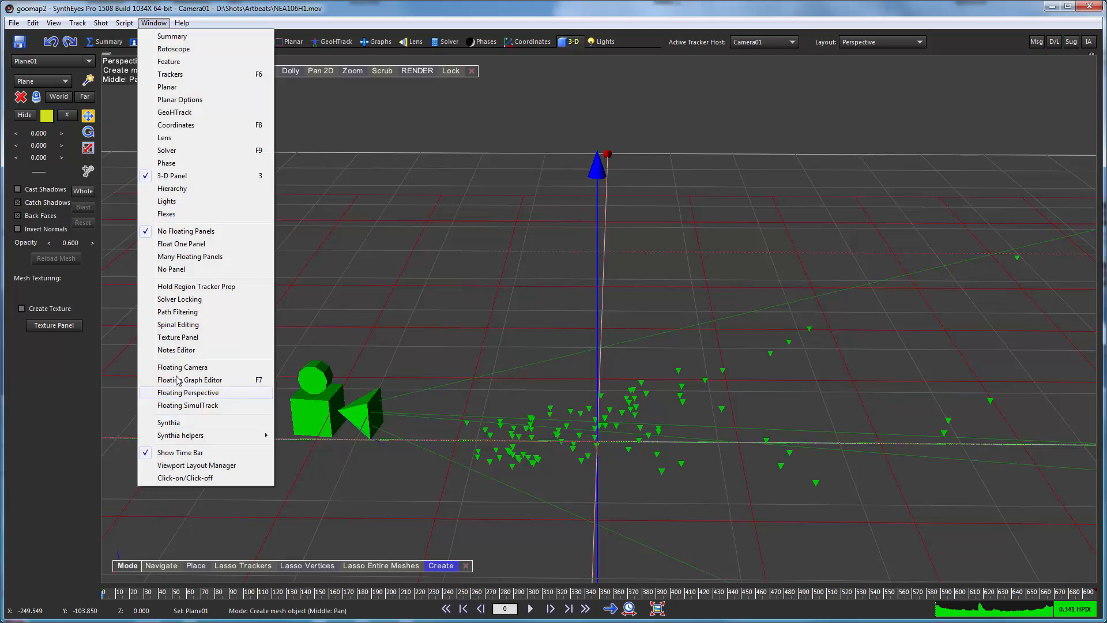
{"action": "left_click", "coordinate": [173, 338]}
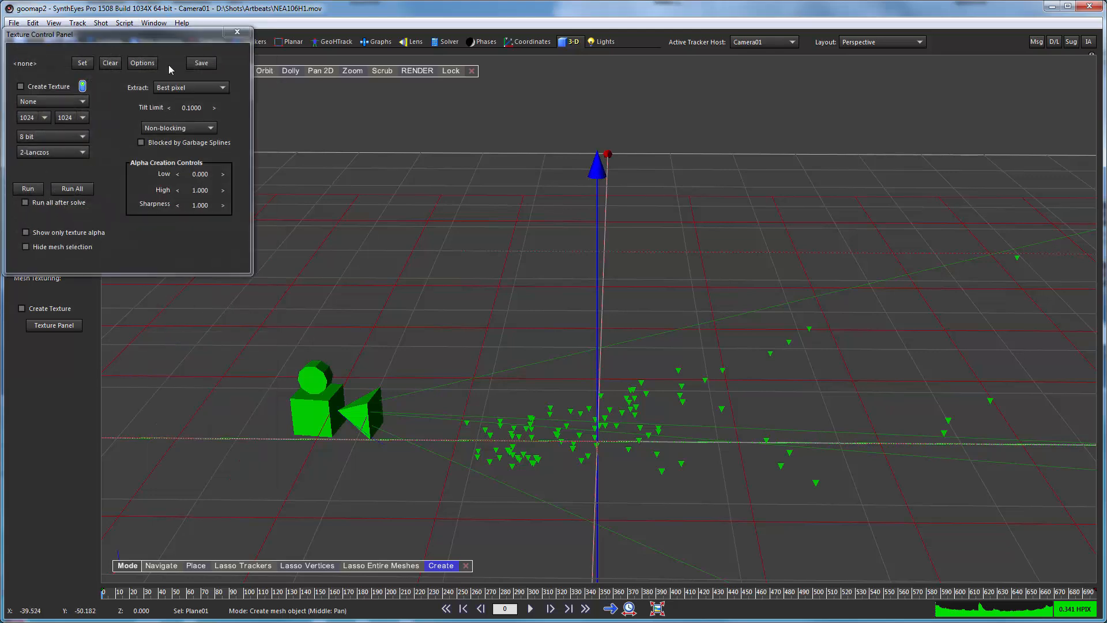
{"action": "left_click", "coordinate": [80, 62]}
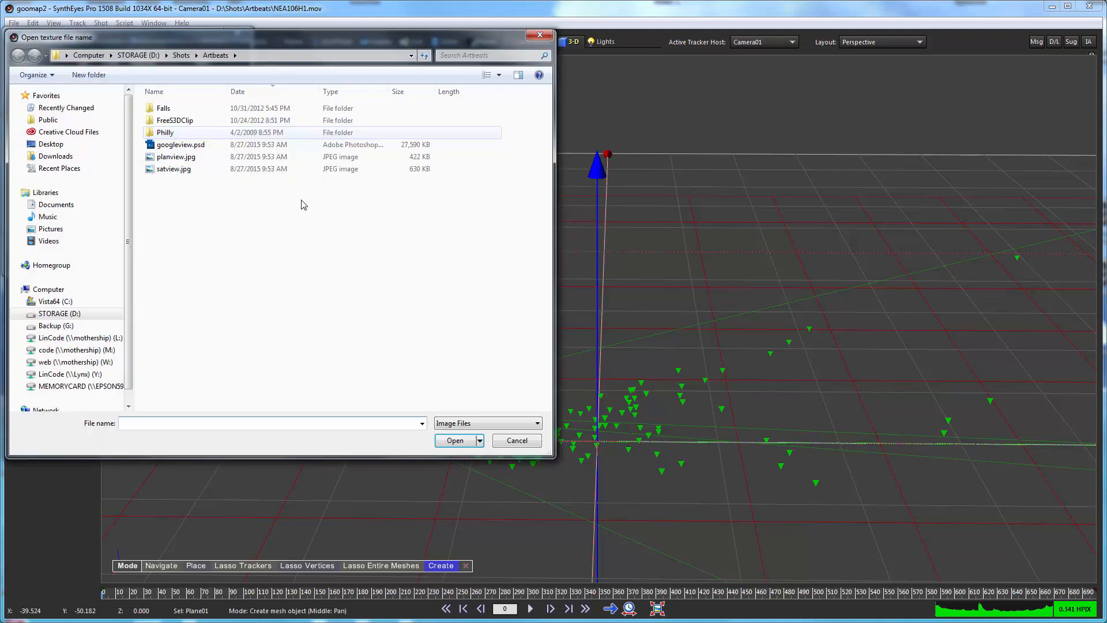
{"action": "double_click", "coordinate": [177, 157]}
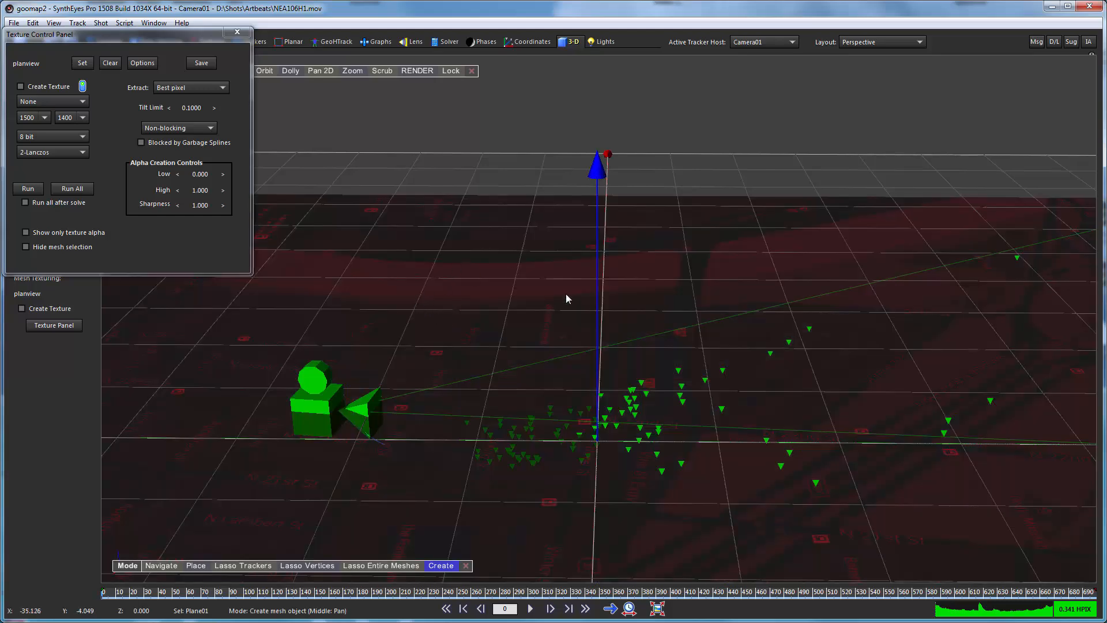
Preview the street map texture on the plane with and without the mesh selection highlight.
{"action": "left_click", "coordinate": [25, 247]}
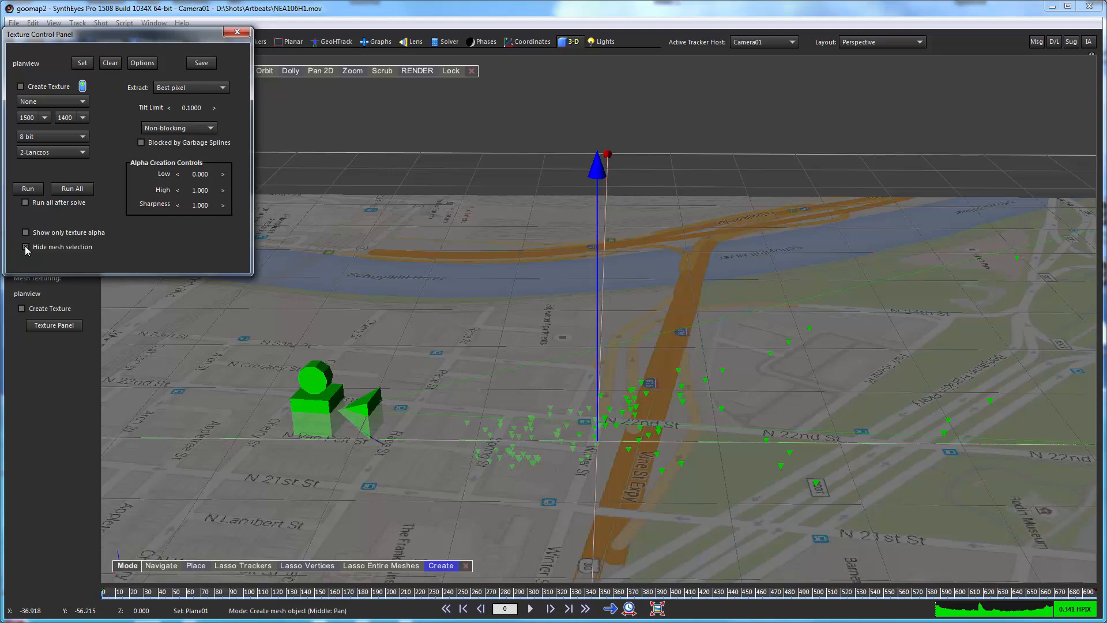
{"action": "left_click", "coordinate": [26, 247]}
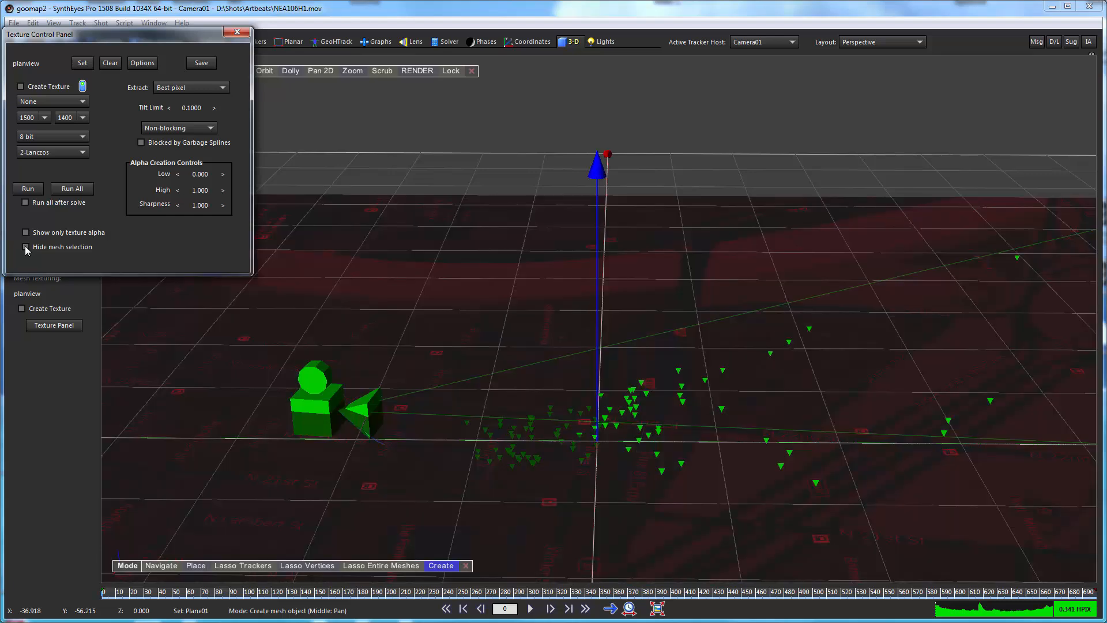
{"action": "left_click", "coordinate": [26, 248]}
{"action": "left_click", "coordinate": [25, 248]}
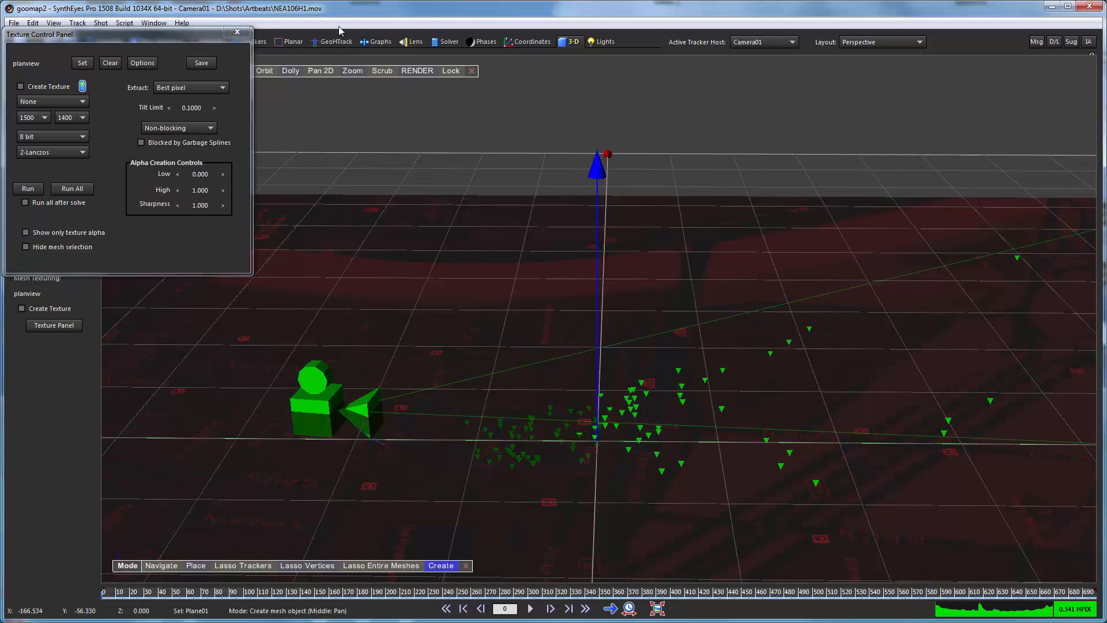
Clone the Plane01 mesh in the hierarchy view.
{"action": "left_click", "coordinate": [332, 42]}
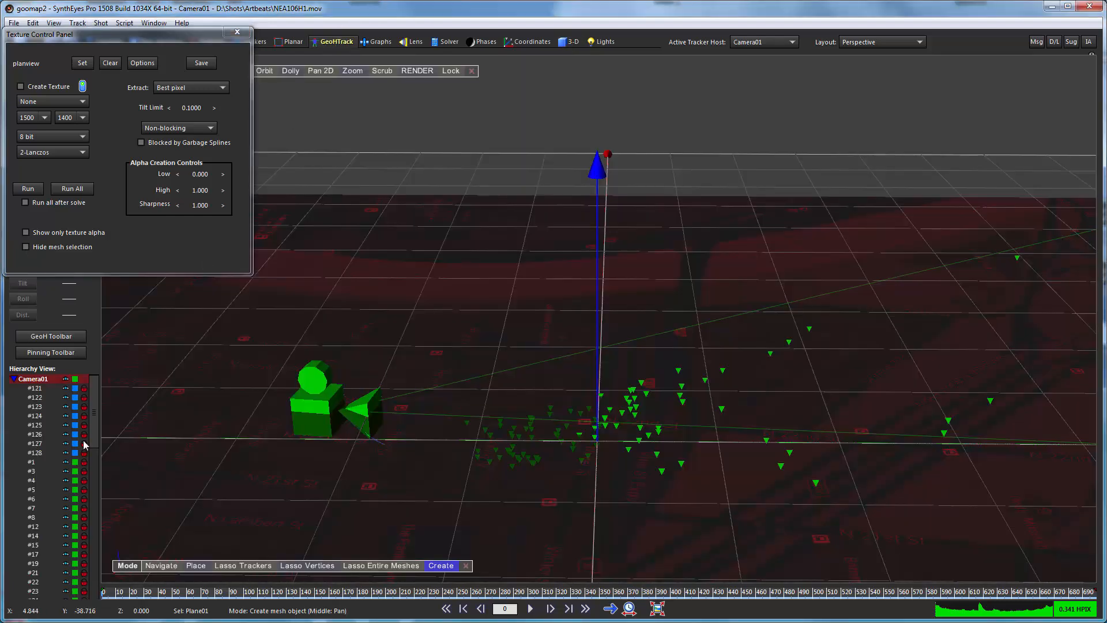
{"action": "scroll", "coordinate": [46, 435], "scroll_direction": "down", "scroll_amount": 2}
{"action": "scroll", "coordinate": [55, 438], "scroll_direction": "down", "scroll_amount": 5}
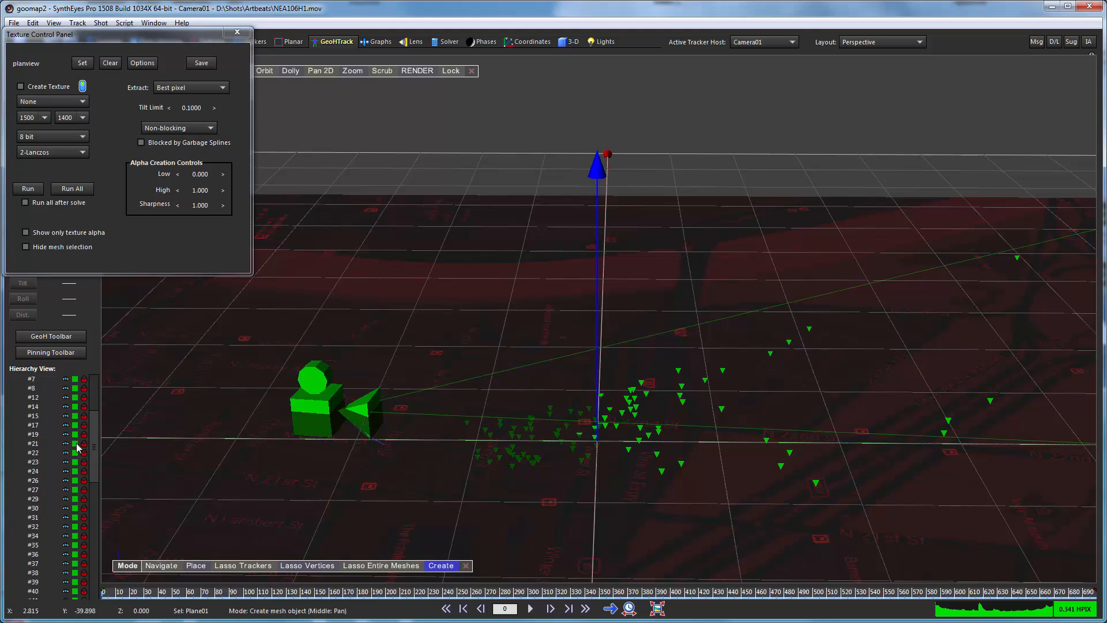
{"action": "scroll", "coordinate": [72, 455], "scroll_direction": "down", "scroll_amount": 14}
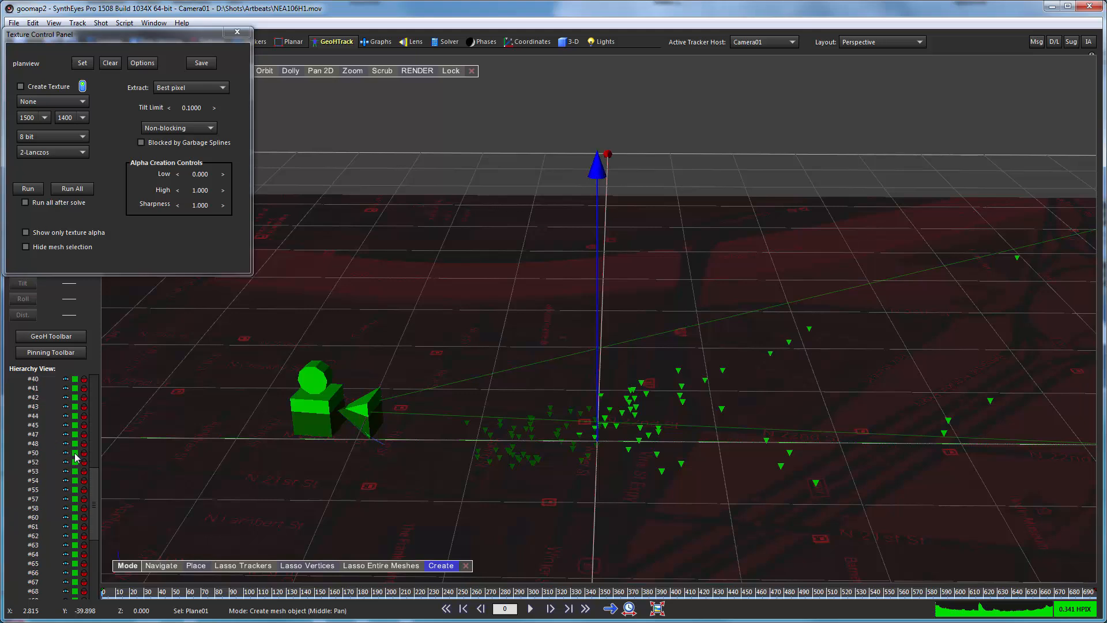
{"action": "scroll", "coordinate": [75, 461], "scroll_direction": "down", "scroll_amount": 7}
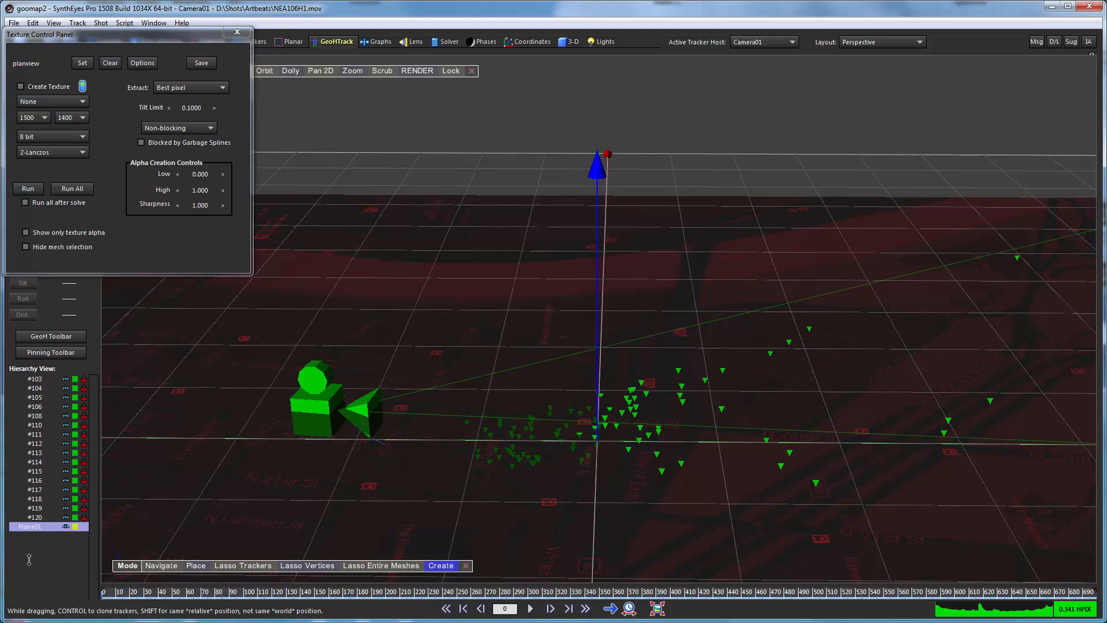
{"action": "left_click_drag", "start_coordinate": [29, 559], "coordinate": [29, 559], "text": "ctrl"}
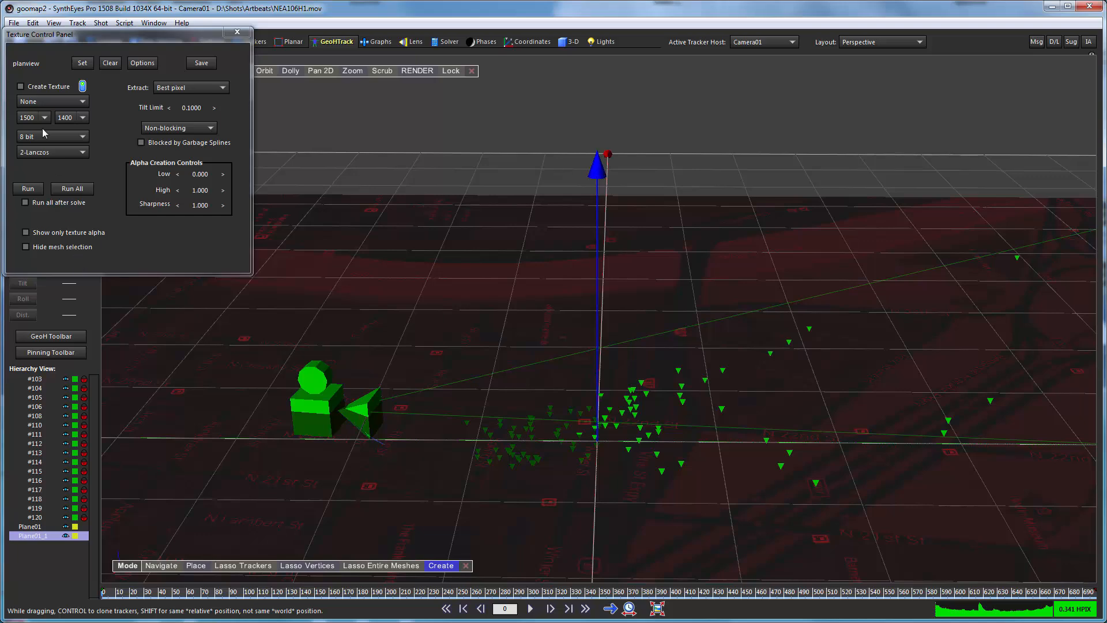
Apply satview.jpg as the texture of the cloned plane.
{"action": "left_click", "coordinate": [83, 63]}
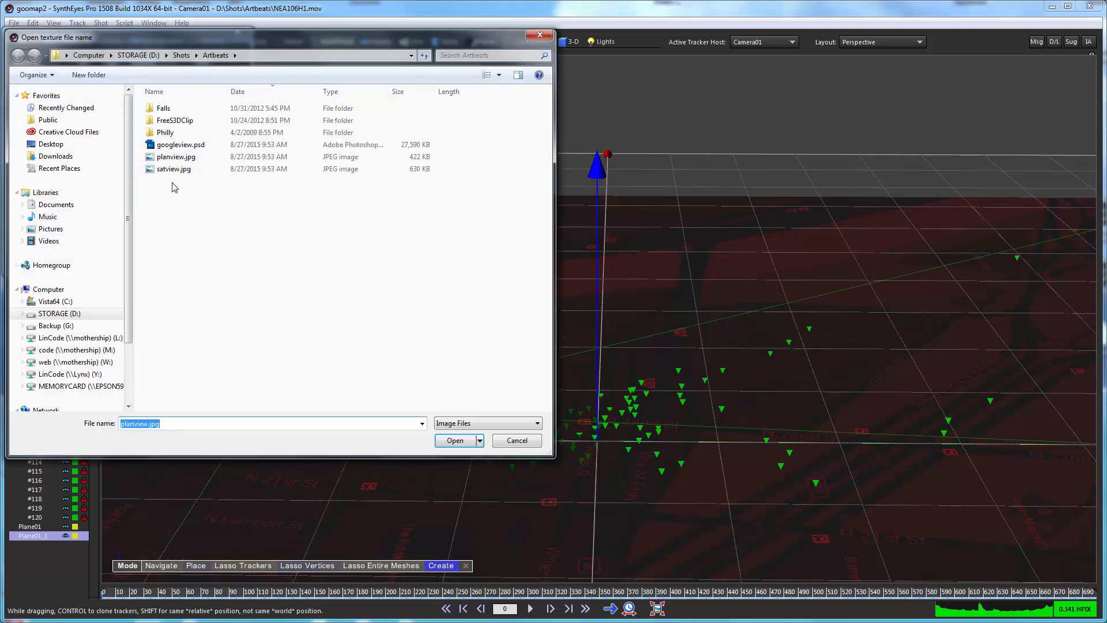
{"action": "left_click", "coordinate": [168, 169]}
{"action": "double_click", "coordinate": [168, 169]}
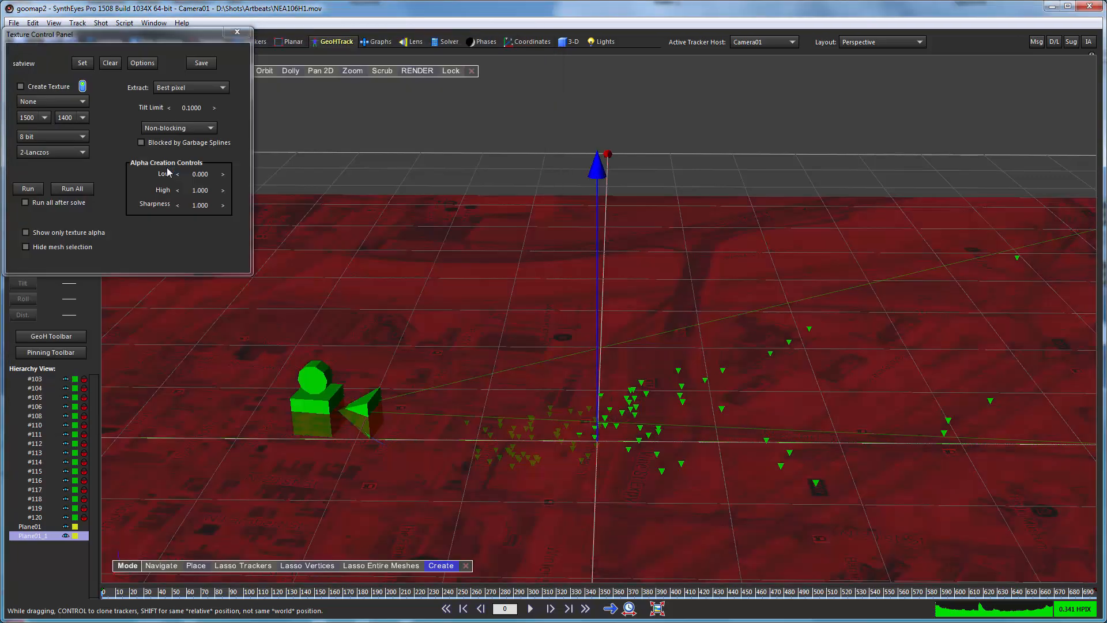
Preview the satellite texture without the selection highlight, and toggle the cloned plane's visibility to compare it with the street map.
{"action": "left_click", "coordinate": [35, 246]}
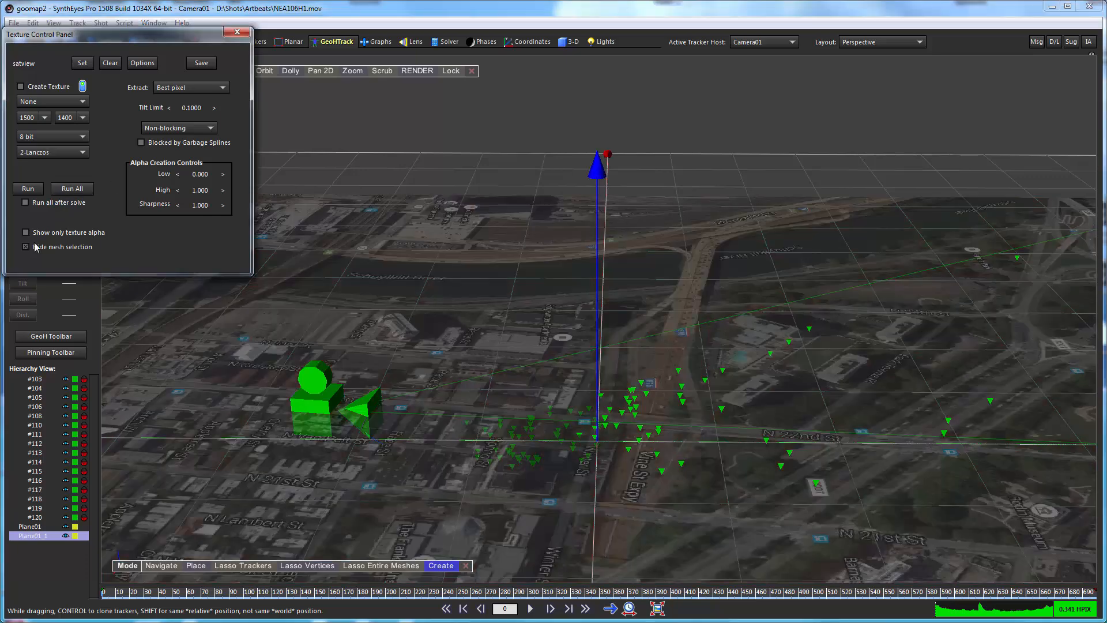
{"action": "left_click", "coordinate": [36, 247]}
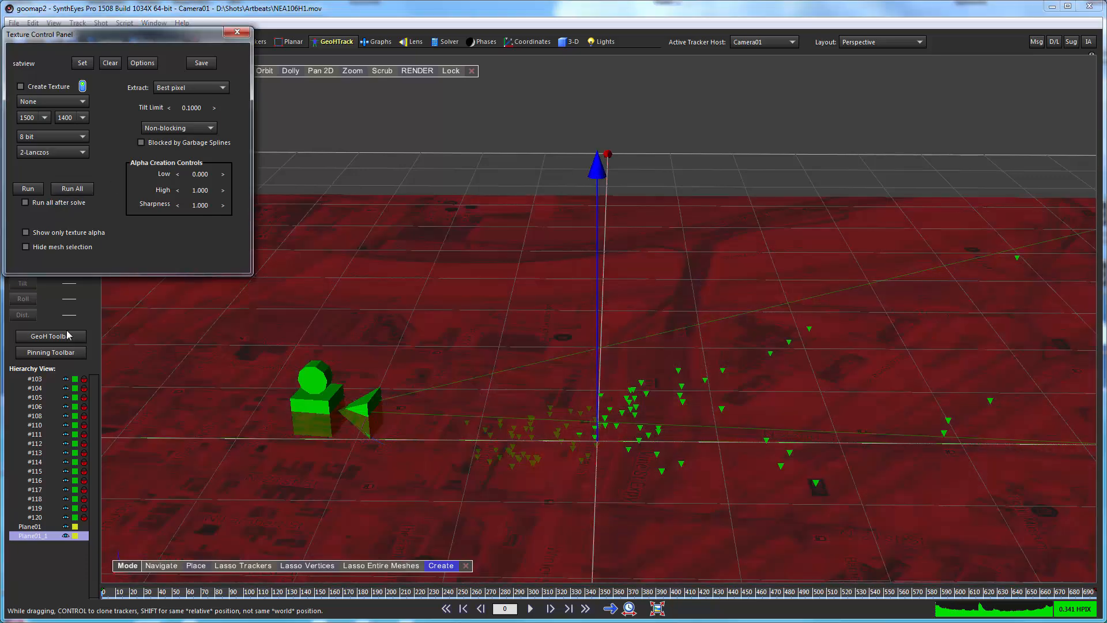
{"action": "left_click", "coordinate": [63, 538]}
{"action": "left_click", "coordinate": [63, 537]}
{"action": "left_click", "coordinate": [63, 538]}
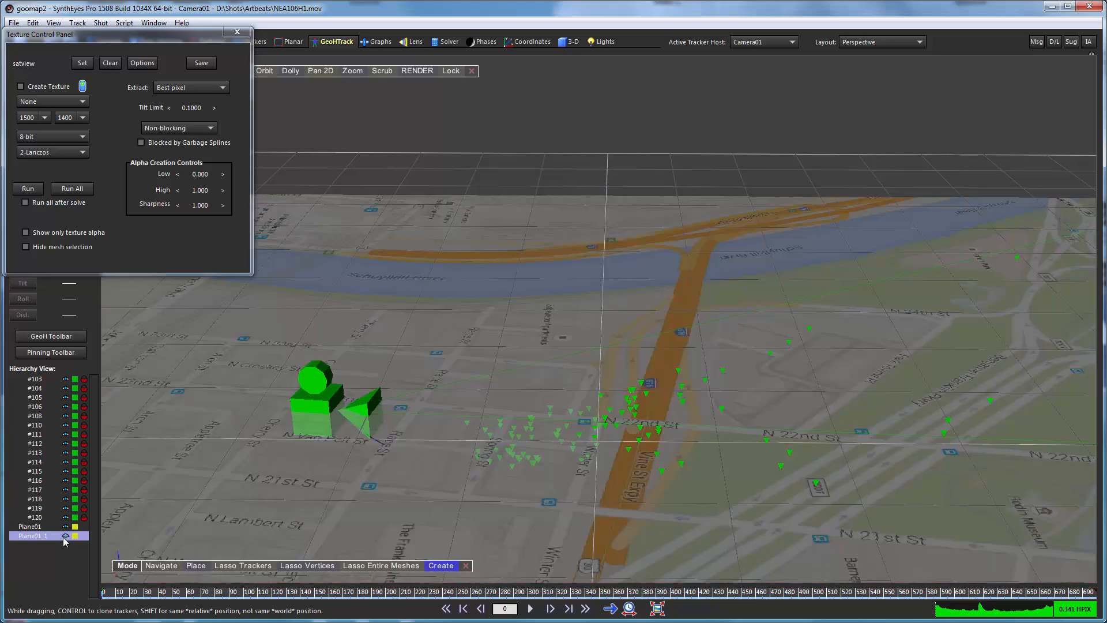
{"action": "left_click", "coordinate": [65, 537]}
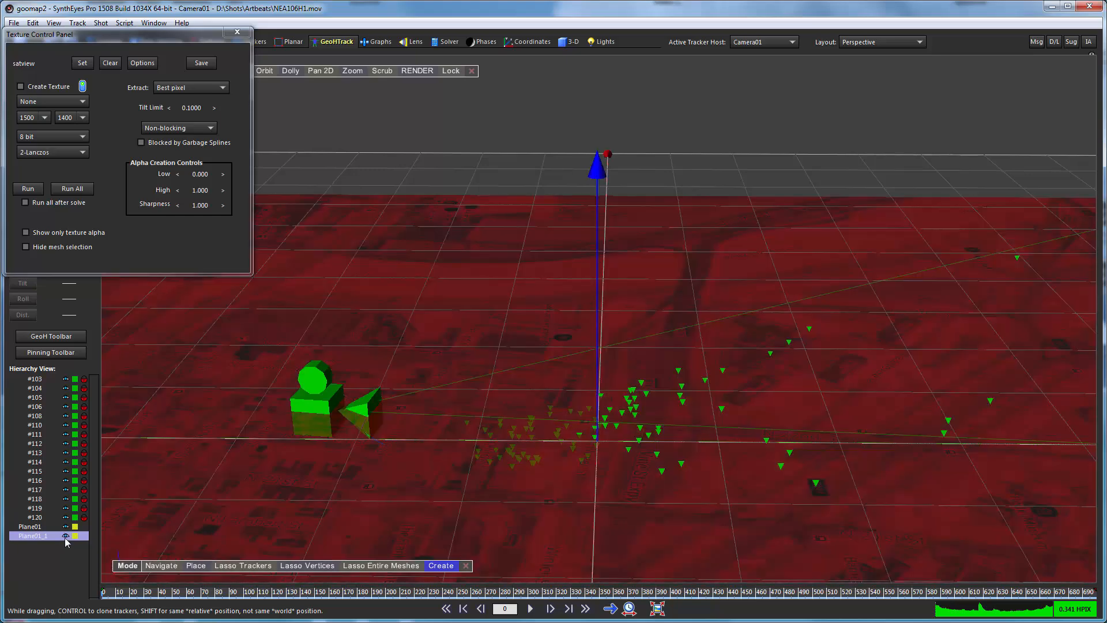
Rename the cloned plane to satview and the original plane to planview.
{"action": "double_click", "coordinate": [25, 537]}
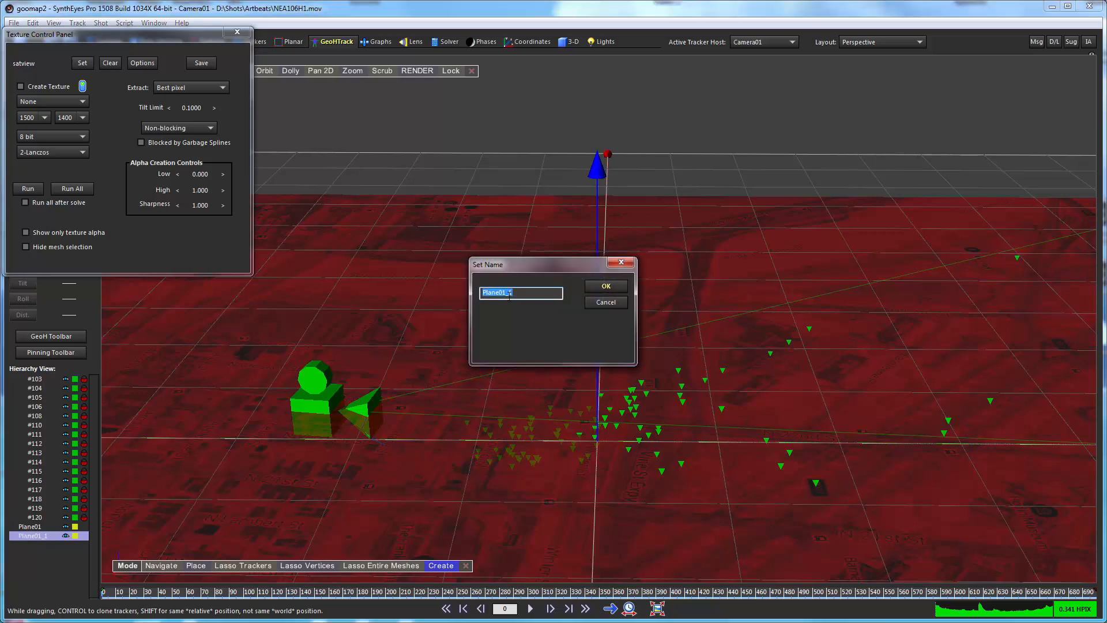
{"action": "type", "text": "satview"}
{"action": "key", "text": "Return"}
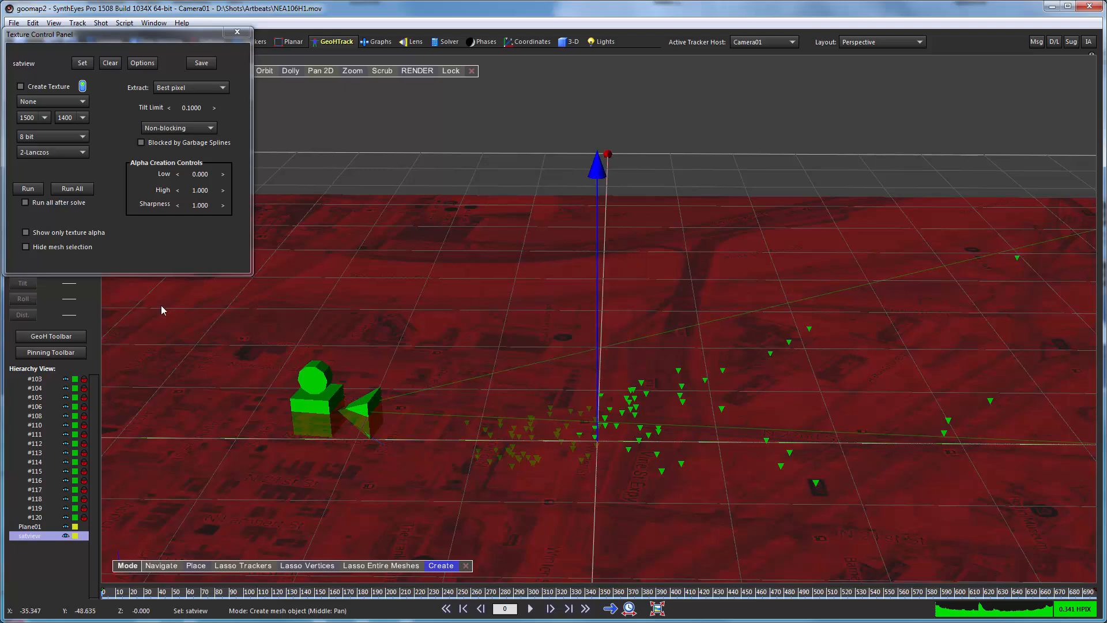
{"action": "double_click", "coordinate": [30, 527]}
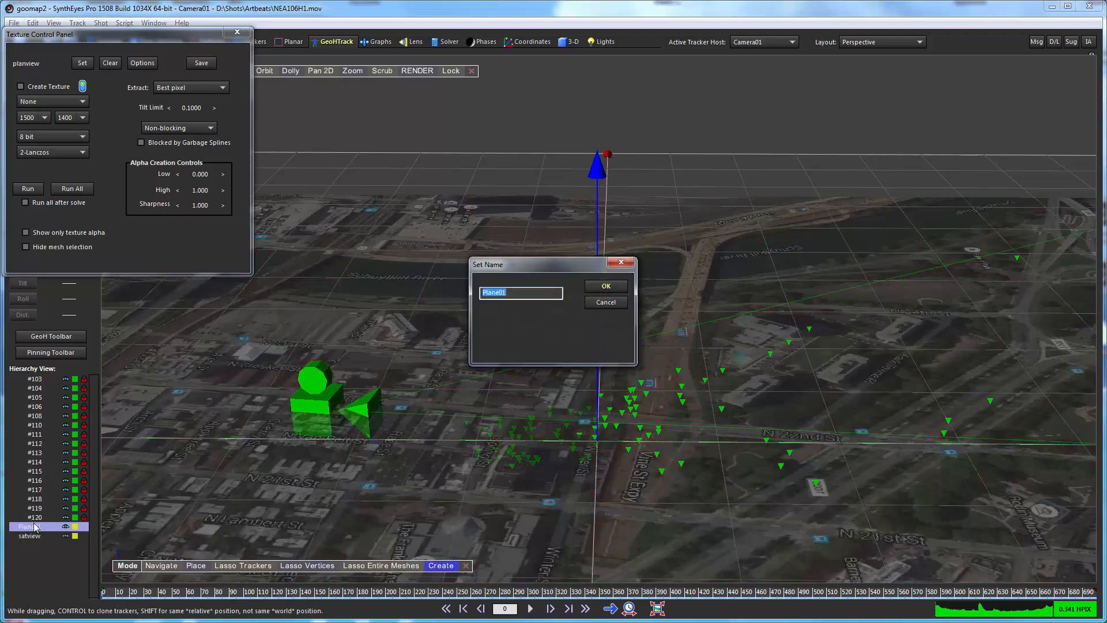
{"action": "type", "text": "planview"}
{"action": "key", "text": "Return"}
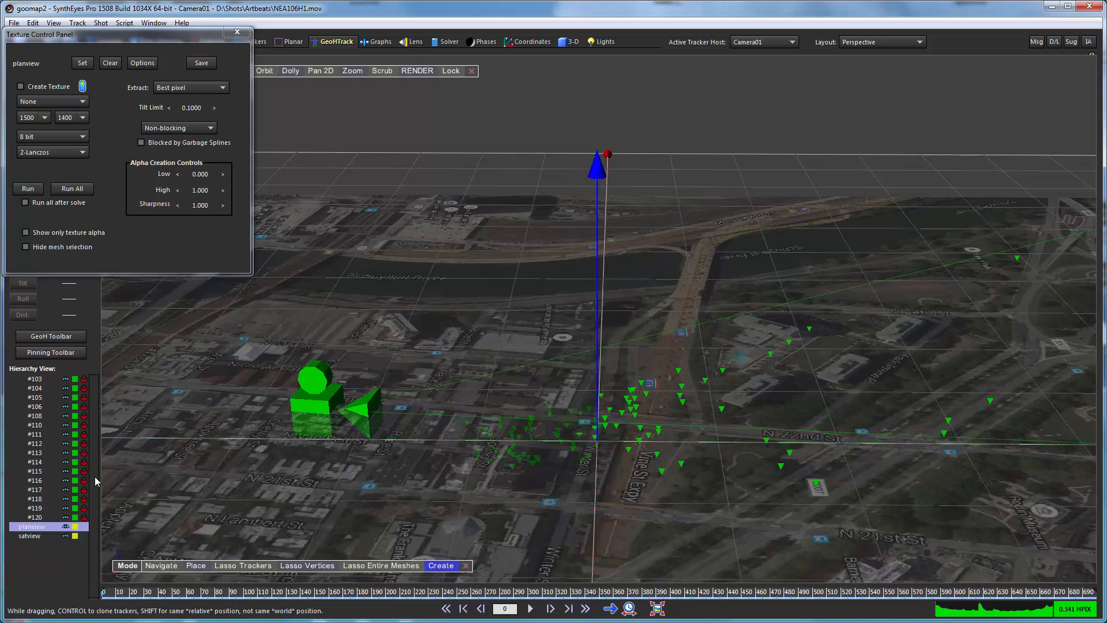
Hide the satview plane and close the texture controls.
{"action": "left_click", "coordinate": [65, 535]}
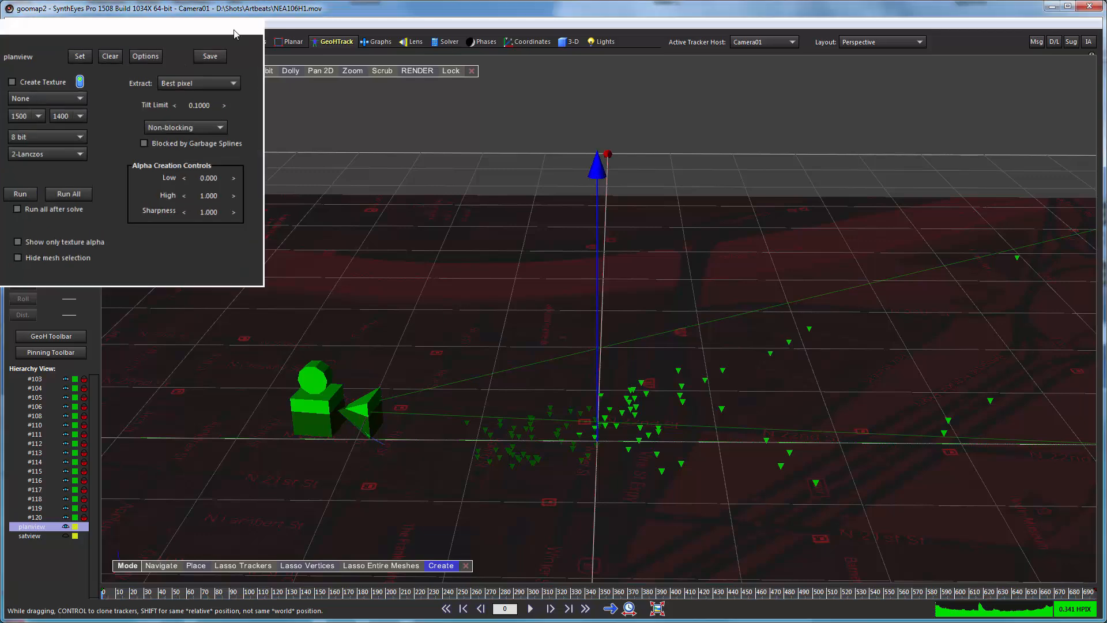
{"action": "left_click", "coordinate": [237, 33]}
Reframe the perspective view to show the whole planview map from above, and switch to the Camera & Perspective layout.
{"action": "left_click", "coordinate": [265, 71]}
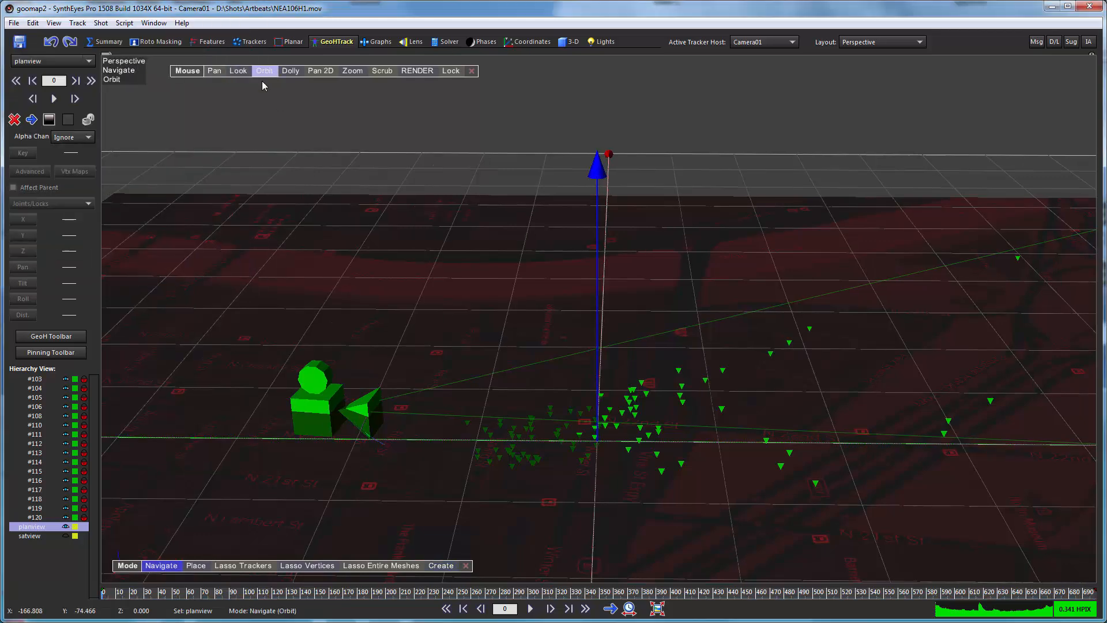
{"action": "left_click_drag", "start_coordinate": [262, 81], "coordinate": [271, 213]}
{"action": "left_click", "coordinate": [290, 71]}
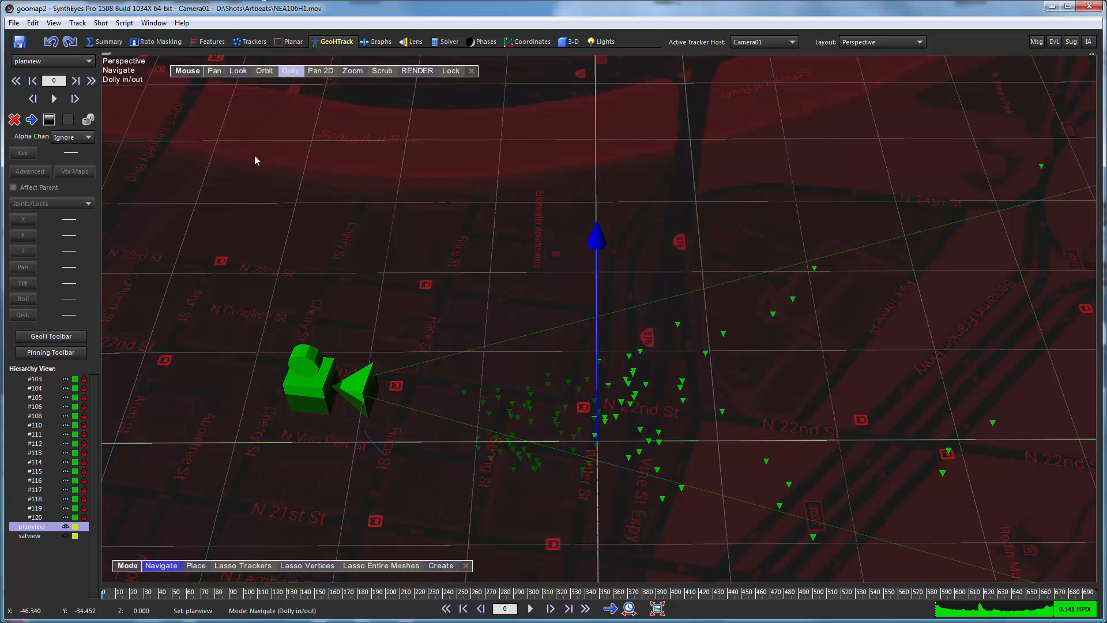
{"action": "left_click_drag", "start_coordinate": [254, 155], "coordinate": [539, 456]}
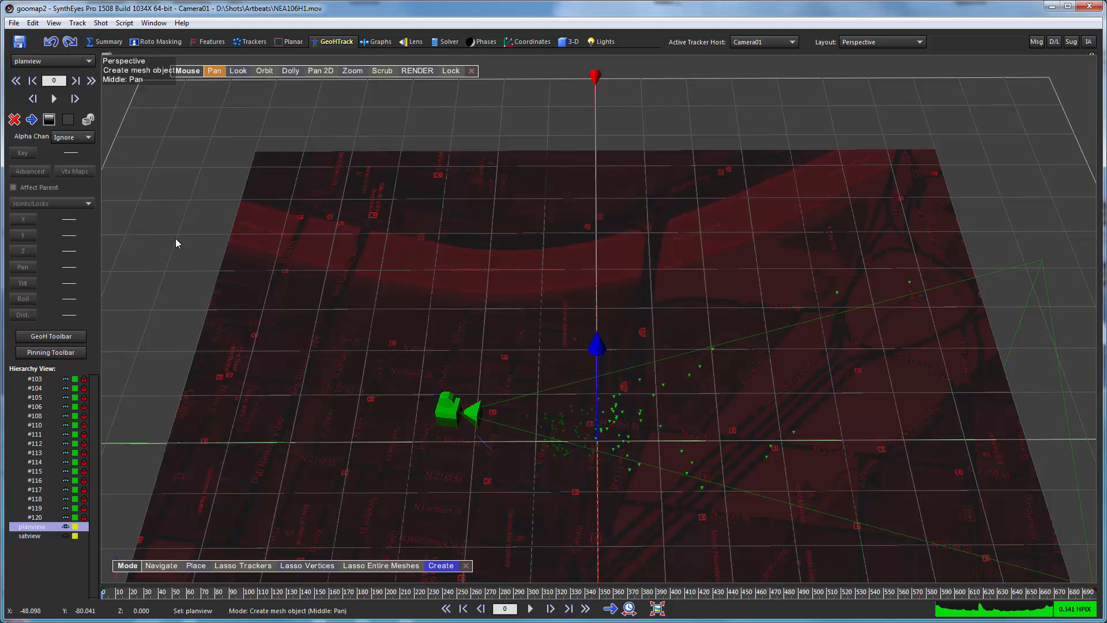
{"action": "middle_click_drag", "start_coordinate": [176, 237], "coordinate": [193, 22]}
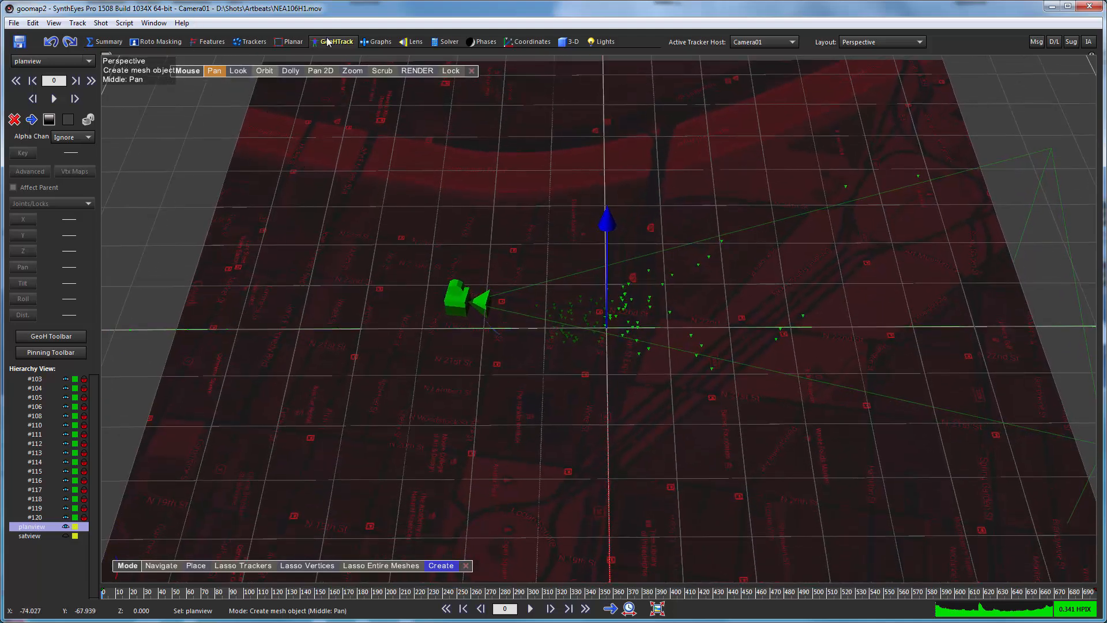
{"action": "left_click", "coordinate": [861, 41]}
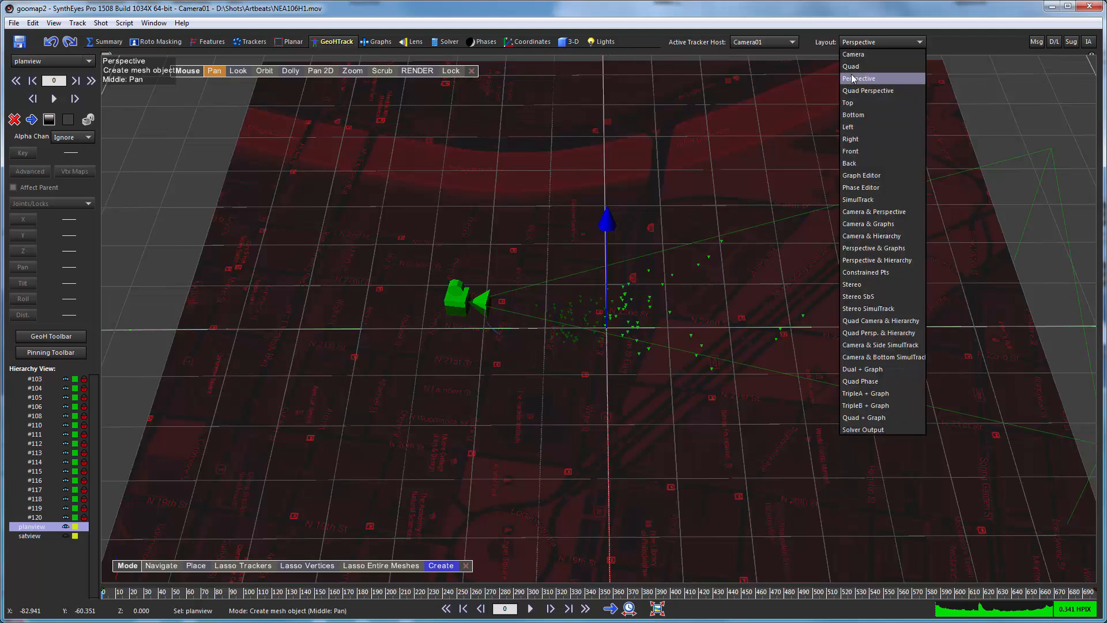
{"action": "left_click", "coordinate": [859, 212]}
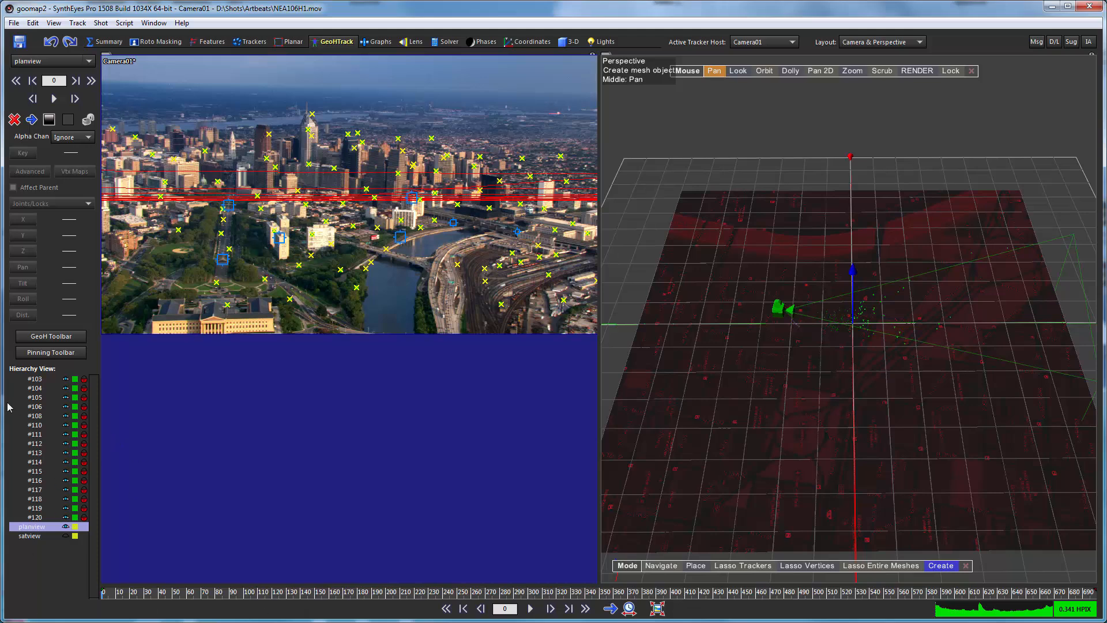
Place Tracker121 on the planview map along Benjamin Franklin Pkwy, just before Art Museum Dr, and check its seed coordinates.
{"action": "scroll", "coordinate": [83, 460], "scroll_direction": "up", "scroll_amount": 3}
{"action": "scroll", "coordinate": [81, 458], "scroll_direction": "up", "scroll_amount": 8}
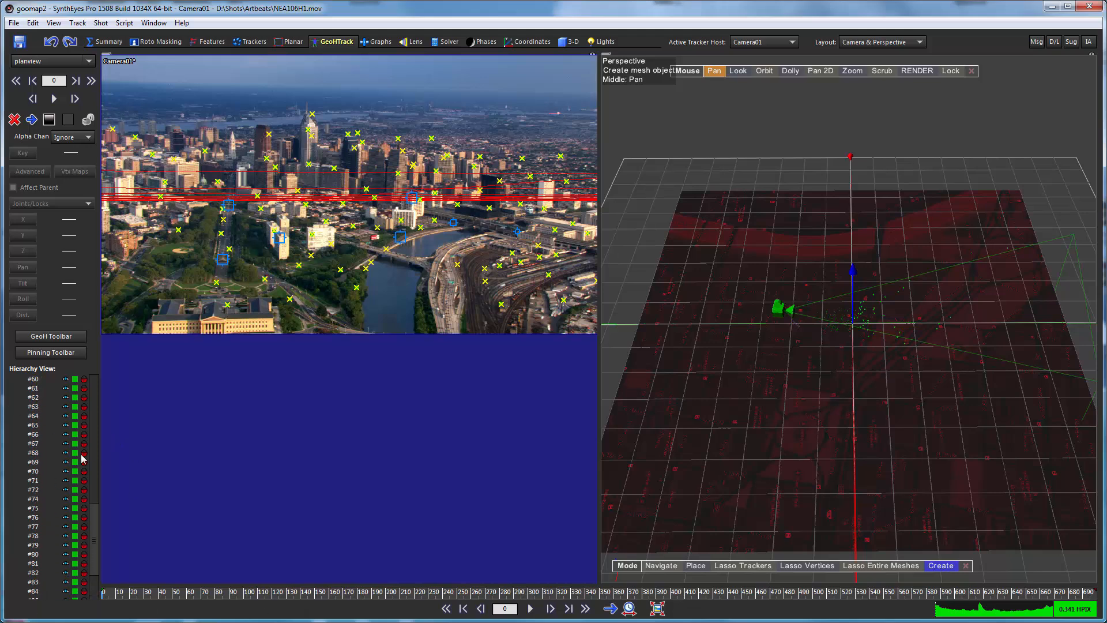
{"action": "left_click_drag", "start_coordinate": [97, 535], "coordinate": [98, 380]}
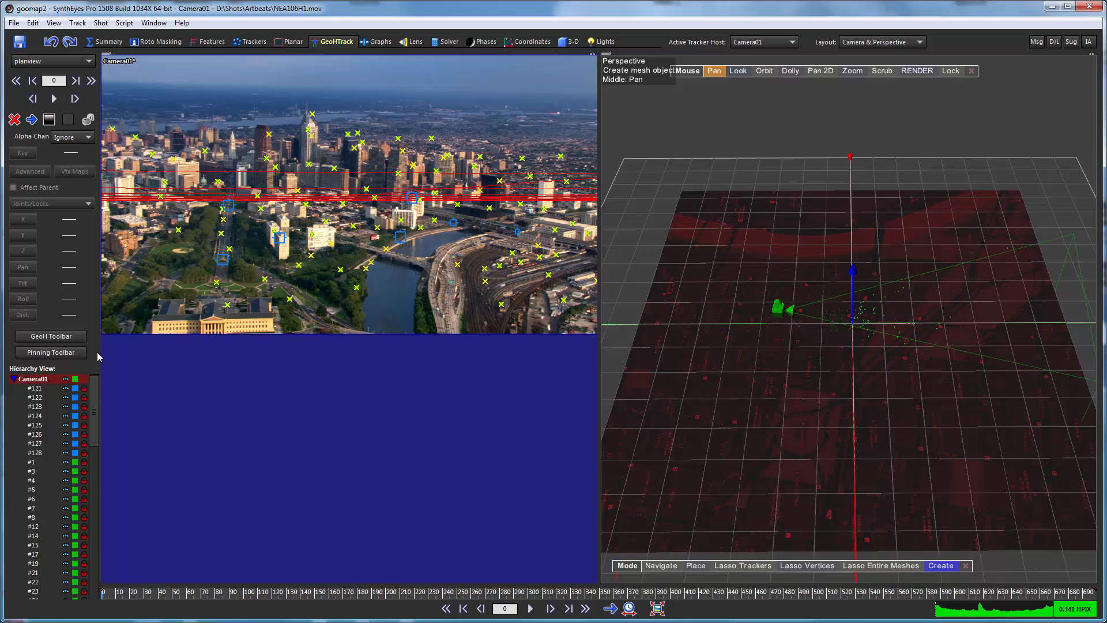
{"action": "left_click", "coordinate": [30, 390]}
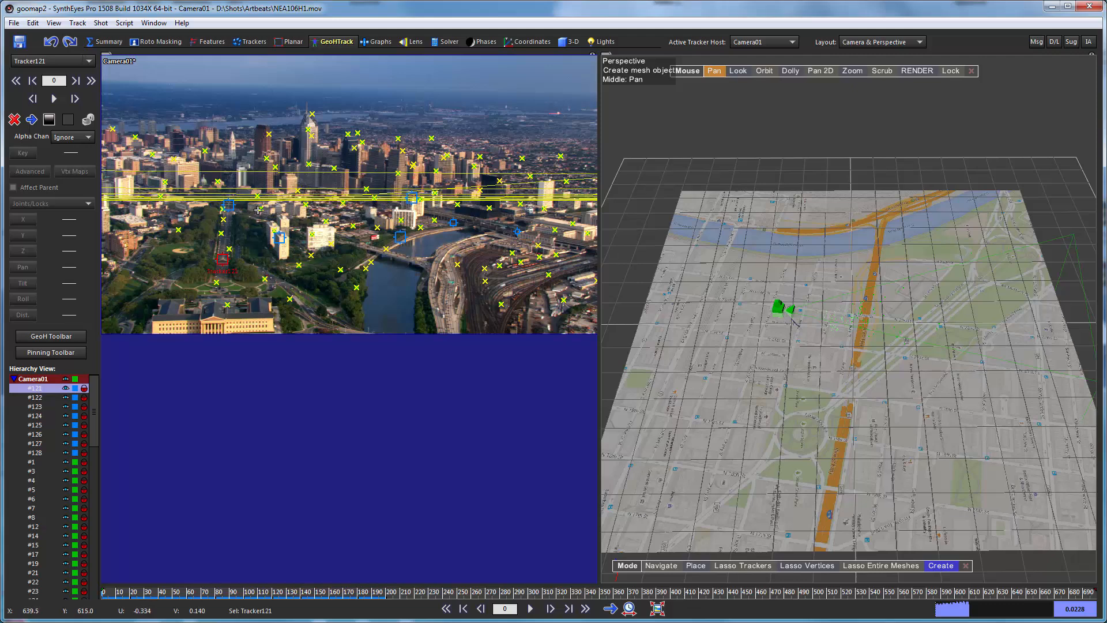
{"action": "mouse_move", "coordinate": [257, 210]}
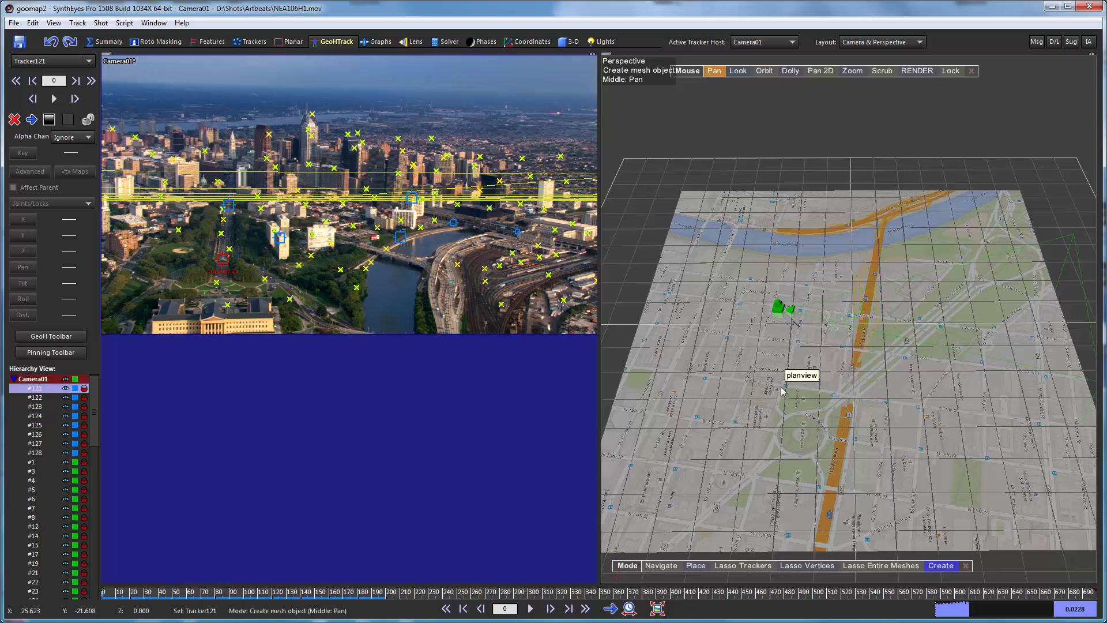
{"action": "right_click_drag", "start_coordinate": [787, 289], "coordinate": [757, 265]}
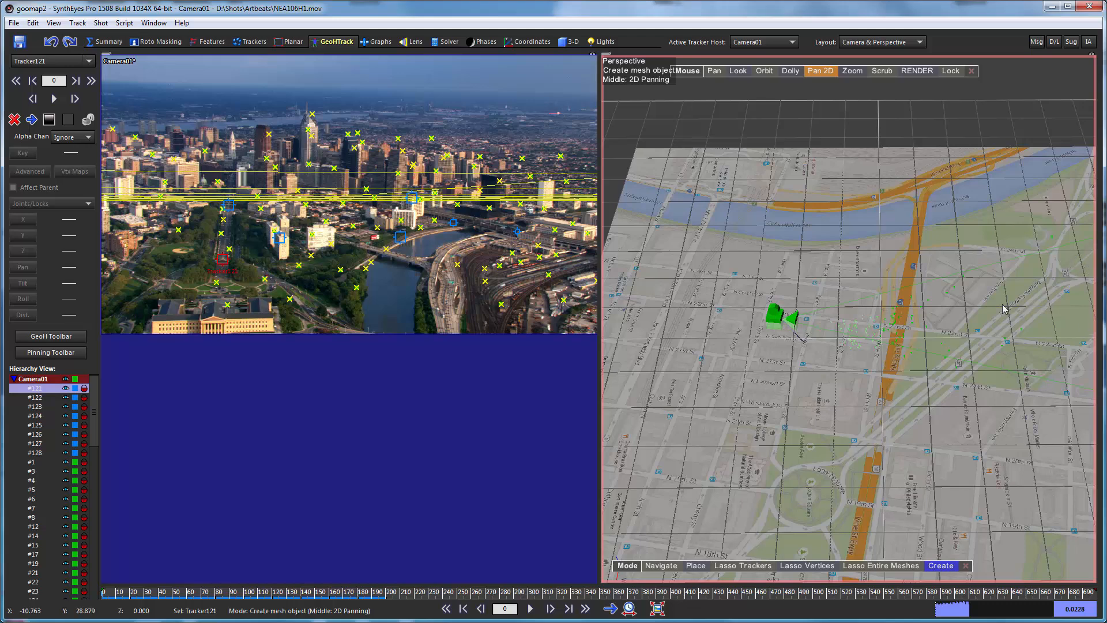
{"action": "middle_click_drag", "start_coordinate": [1006, 308], "coordinate": [769, 311]}
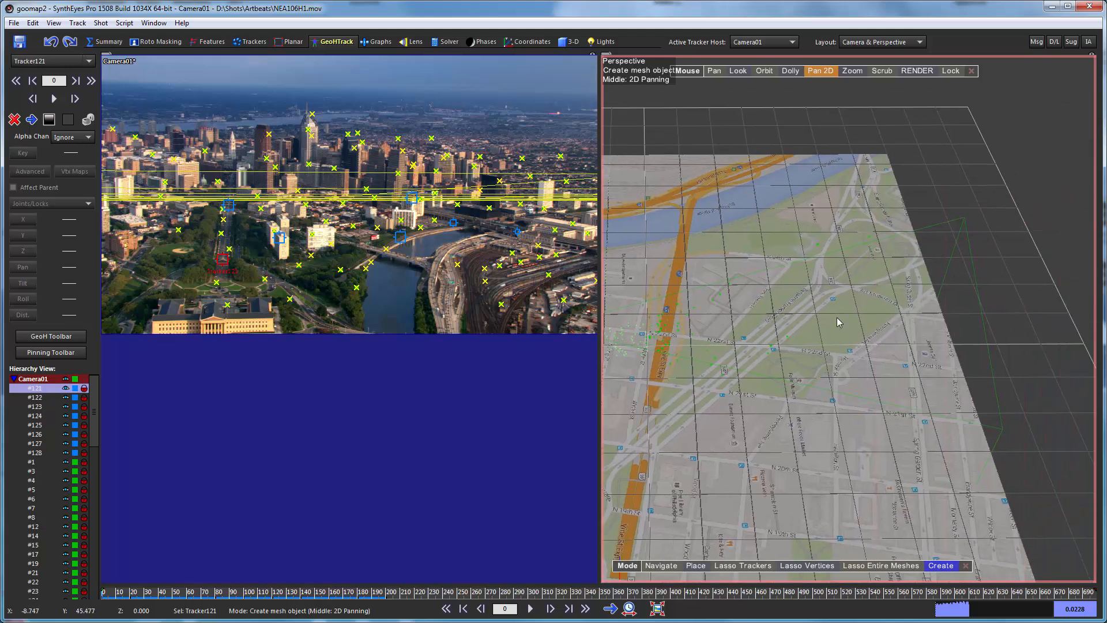
{"action": "scroll", "coordinate": [836, 302], "scroll_direction": "up", "scroll_amount": 4}
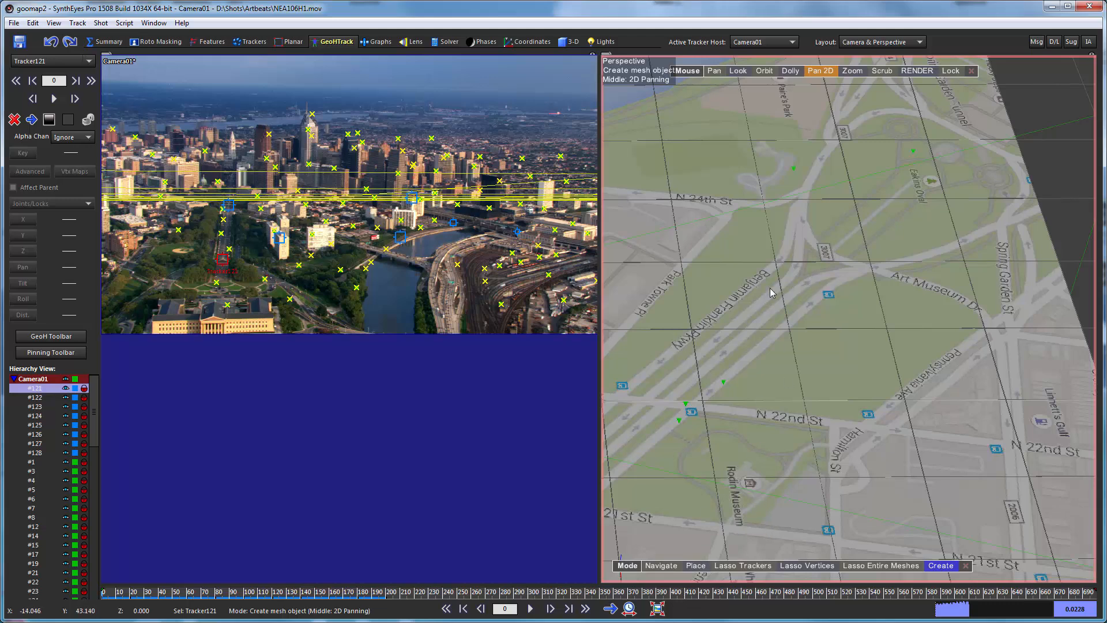
{"action": "left_click", "coordinate": [694, 565]}
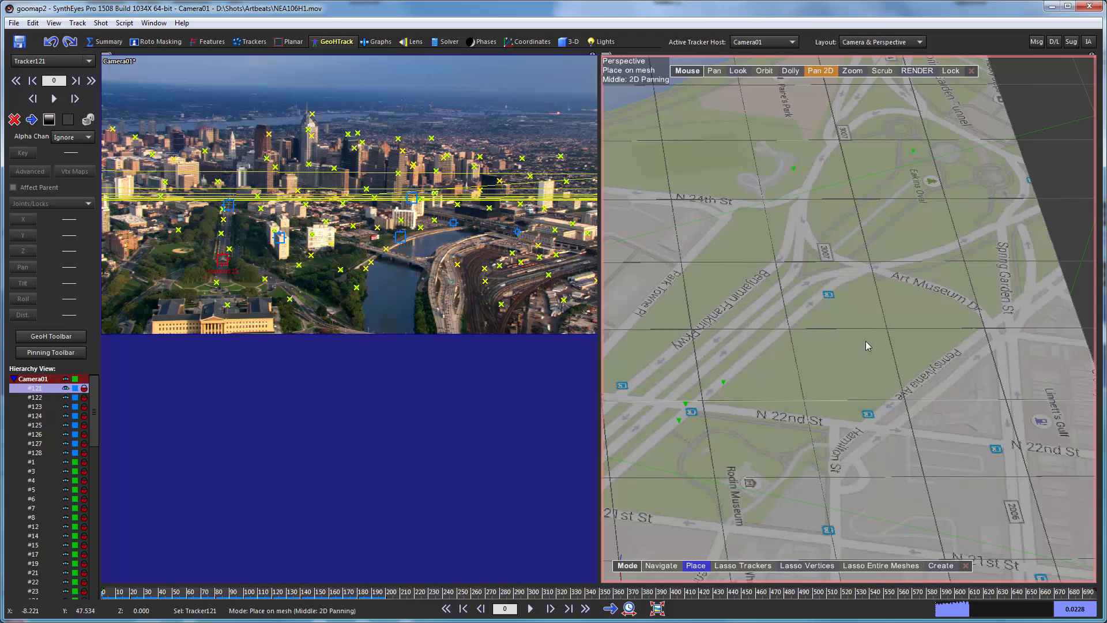
{"action": "left_click", "coordinate": [806, 278]}
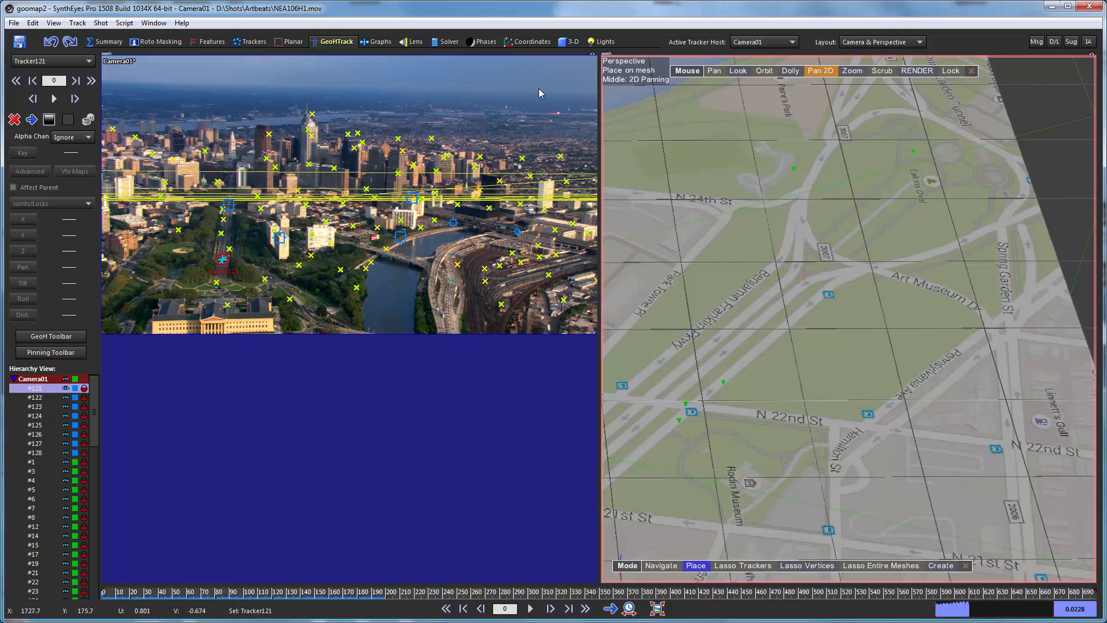
{"action": "left_click", "coordinate": [538, 44]}
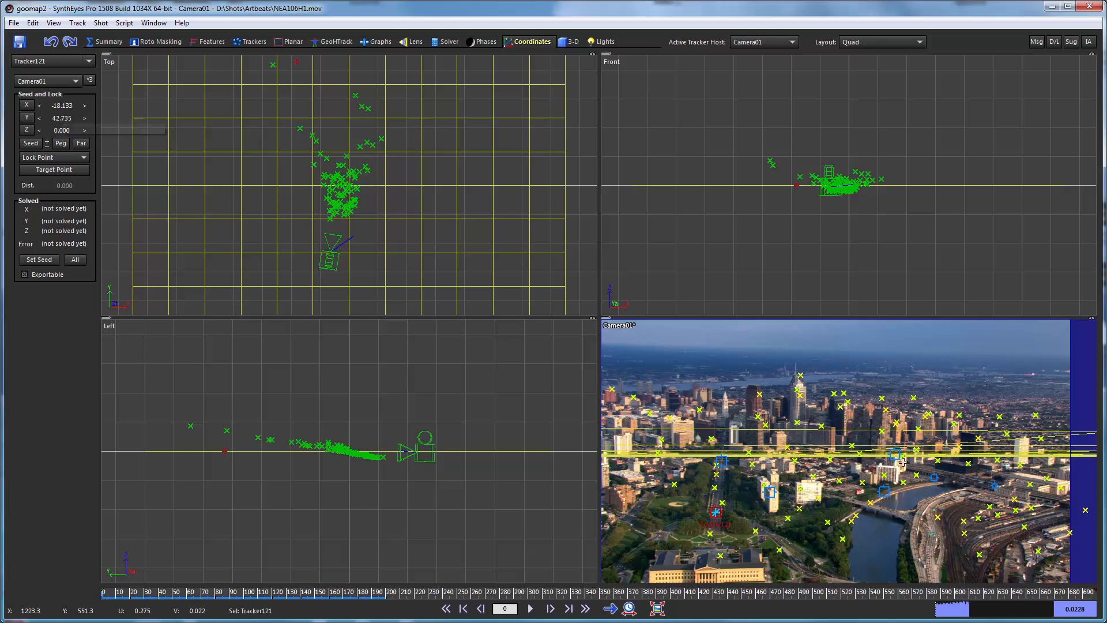
{"action": "left_click", "coordinate": [335, 41]}
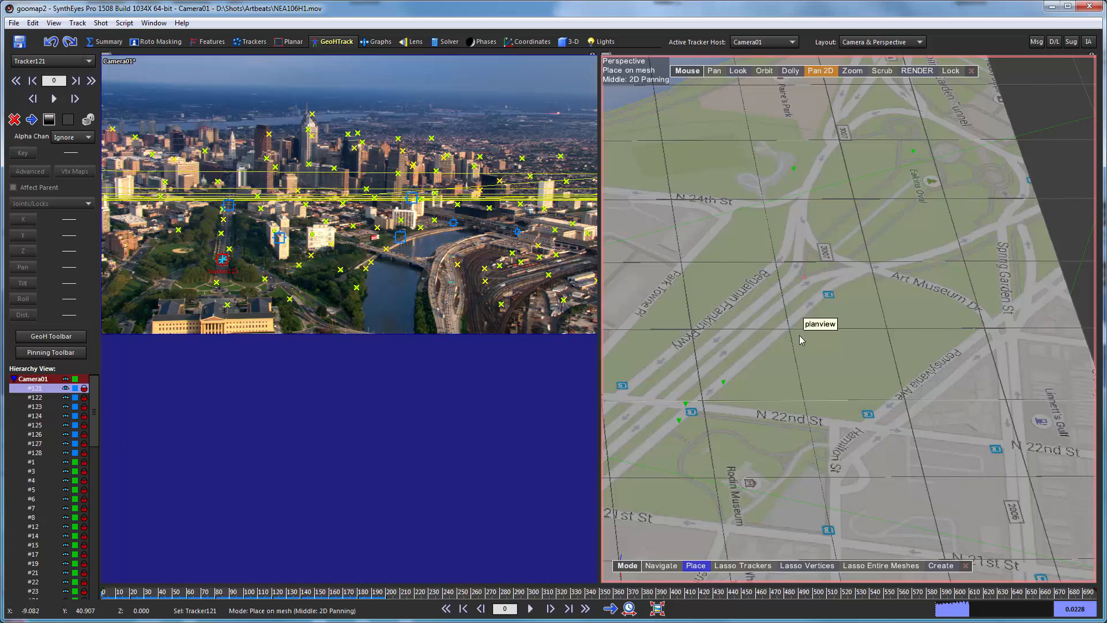
Select Tracker122 and place it on the planview map at Logan Square, matching its position in the camera image.
{"action": "key", "text": "Down"}
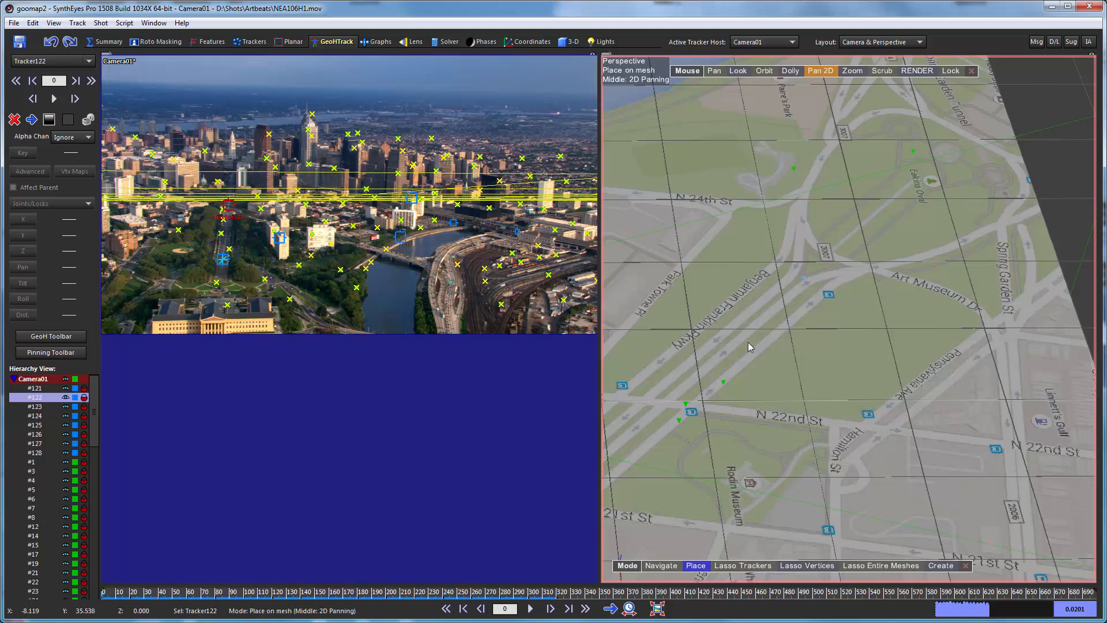
{"action": "middle_click_drag", "start_coordinate": [714, 431], "coordinate": [1060, 180]}
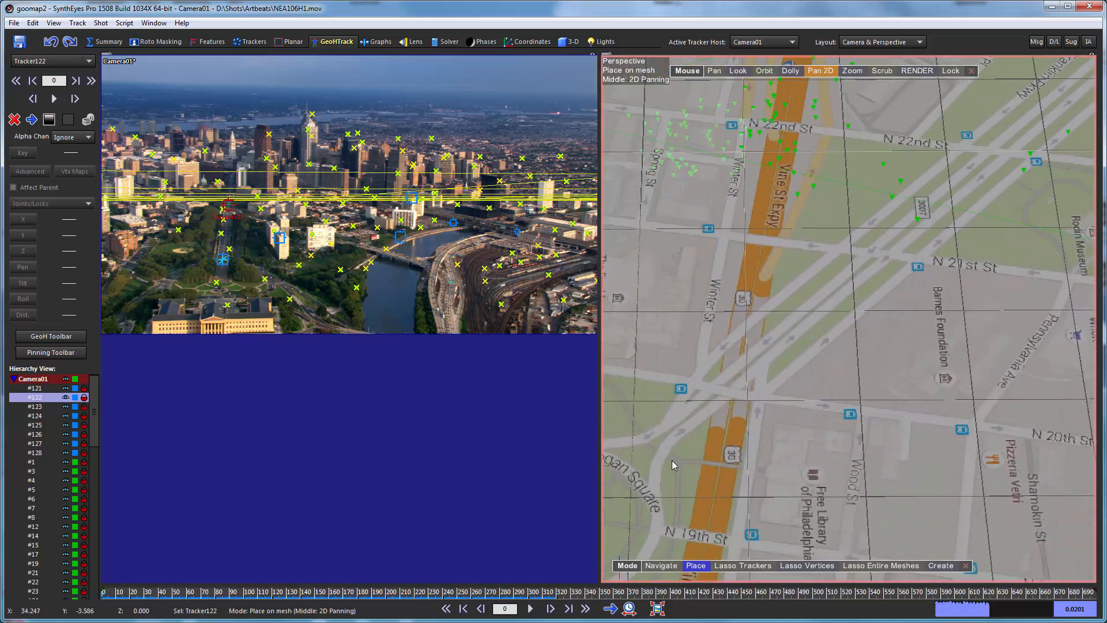
{"action": "middle_click_drag", "start_coordinate": [684, 473], "coordinate": [765, 416]}
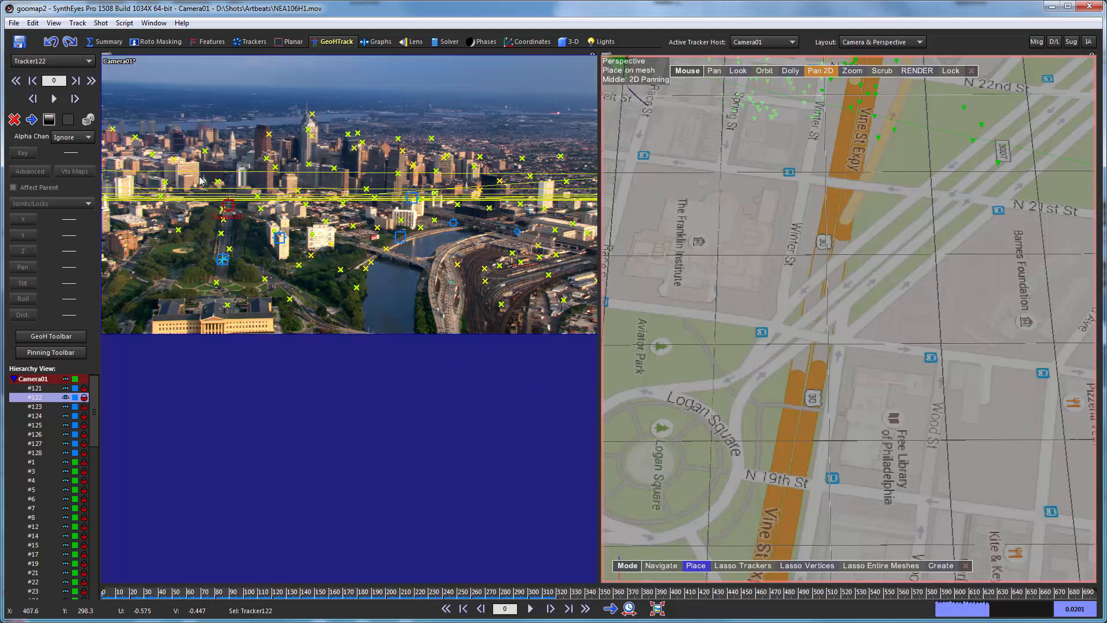
{"action": "scroll", "coordinate": [242, 195], "scroll_direction": "up", "scroll_amount": 3}
{"action": "scroll", "coordinate": [235, 246], "scroll_direction": "up", "scroll_amount": 2}
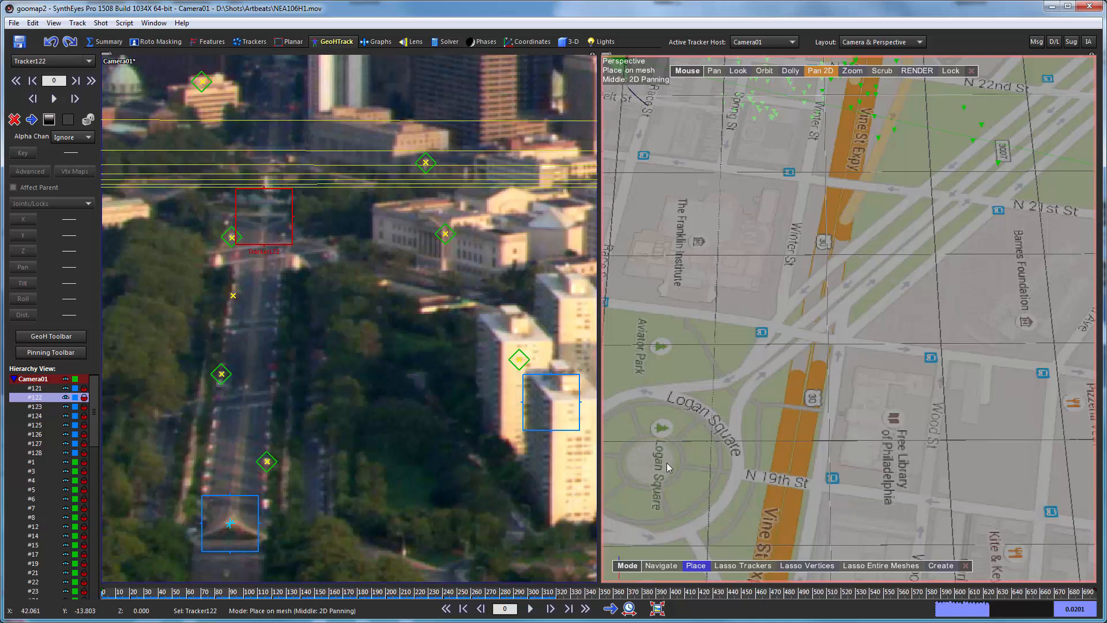
{"action": "left_click", "coordinate": [708, 407]}
Select Tracker123 and place it on the planview map at the river end of Cherry St.
{"action": "left_click", "coordinate": [36, 406]}
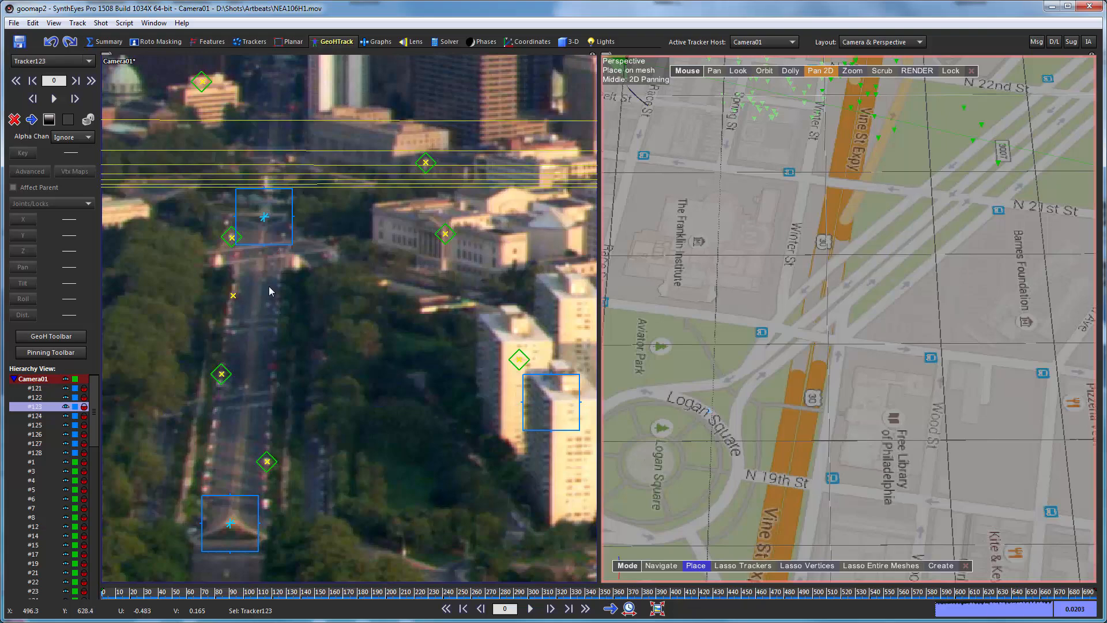
{"action": "scroll", "coordinate": [358, 365], "scroll_direction": "down", "scroll_amount": 6}
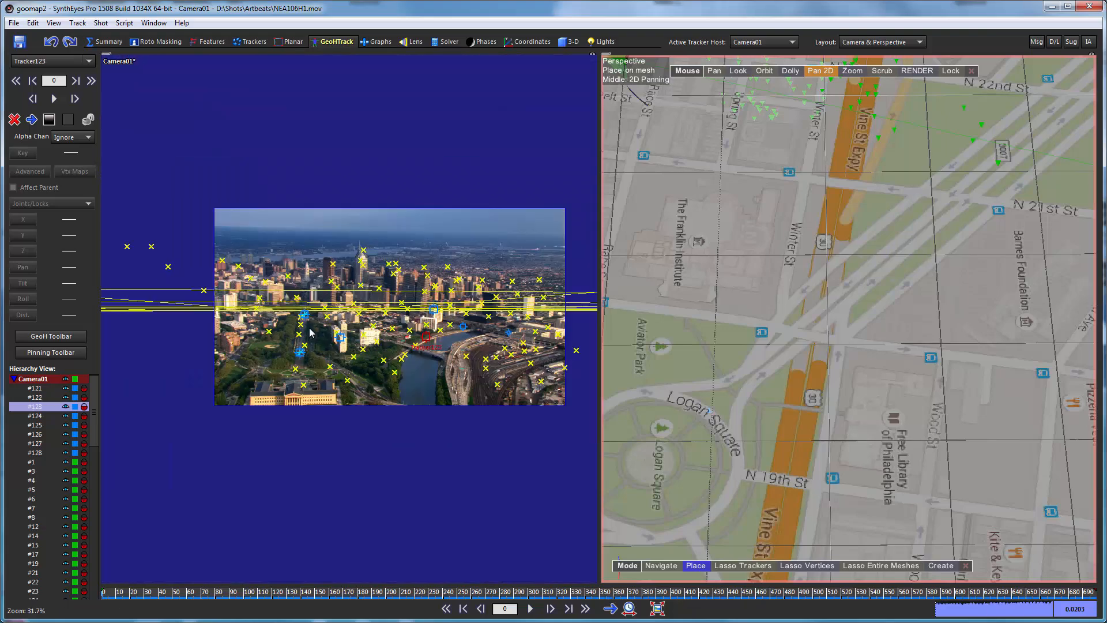
{"action": "scroll", "coordinate": [419, 334], "scroll_direction": "up", "scroll_amount": 6}
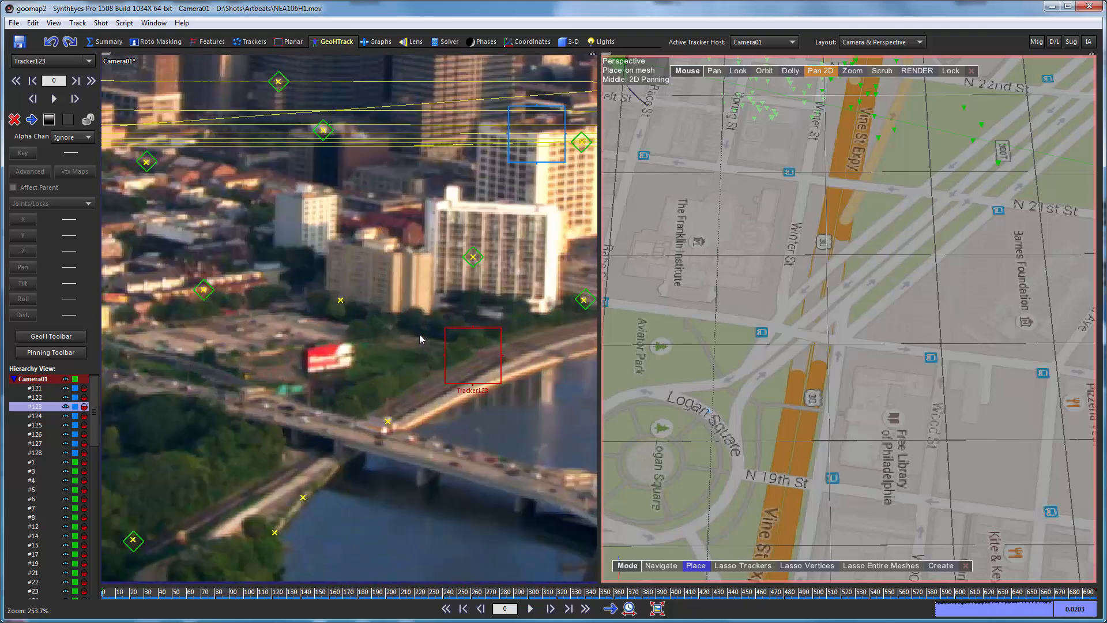
{"action": "scroll", "coordinate": [500, 393], "scroll_direction": "down", "scroll_amount": 3}
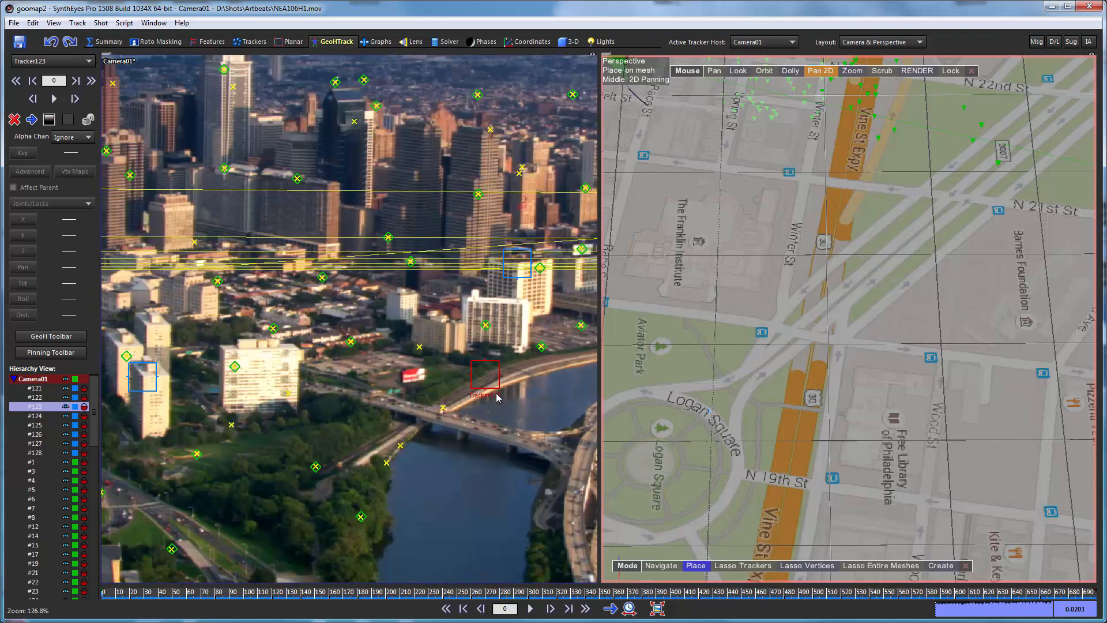
{"action": "scroll", "coordinate": [783, 318], "scroll_direction": "down", "scroll_amount": 5}
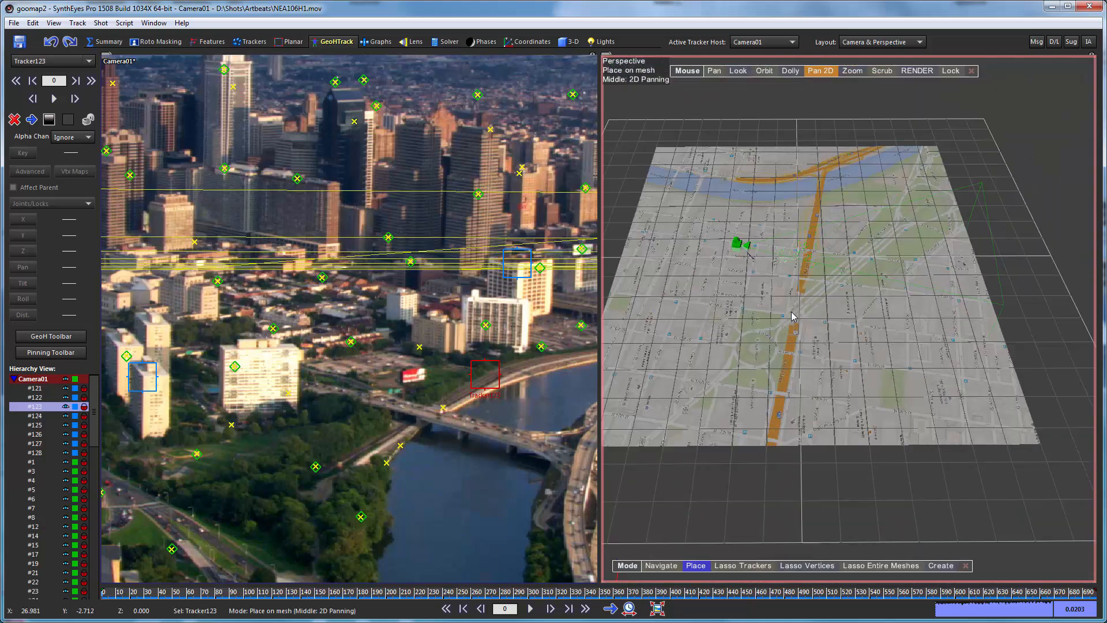
{"action": "scroll", "coordinate": [791, 272], "scroll_direction": "up", "scroll_amount": 2}
{"action": "scroll", "coordinate": [711, 228], "scroll_direction": "up", "scroll_amount": 2}
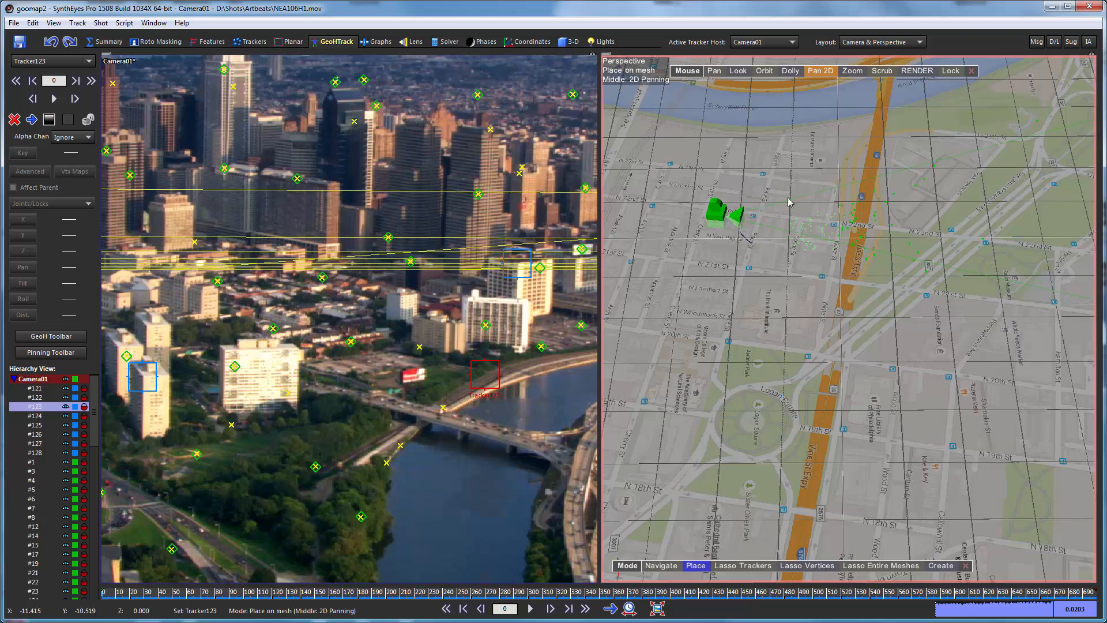
{"action": "scroll", "coordinate": [769, 205], "scroll_direction": "down", "scroll_amount": 2}
{"action": "scroll", "coordinate": [780, 230], "scroll_direction": "up", "scroll_amount": 5}
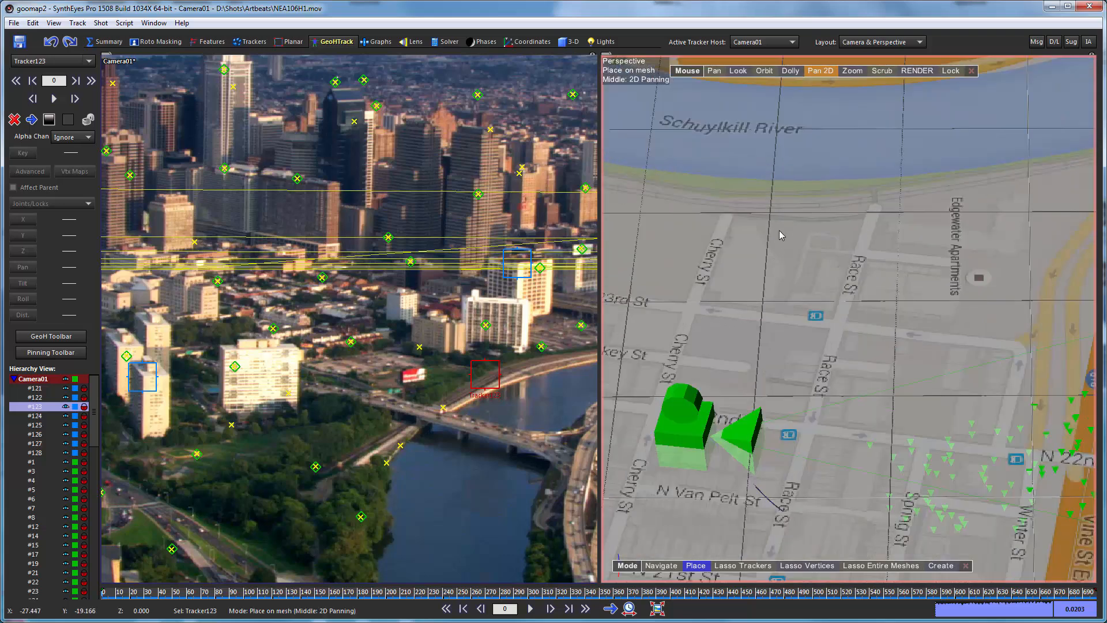
{"action": "left_click", "coordinate": [716, 206]}
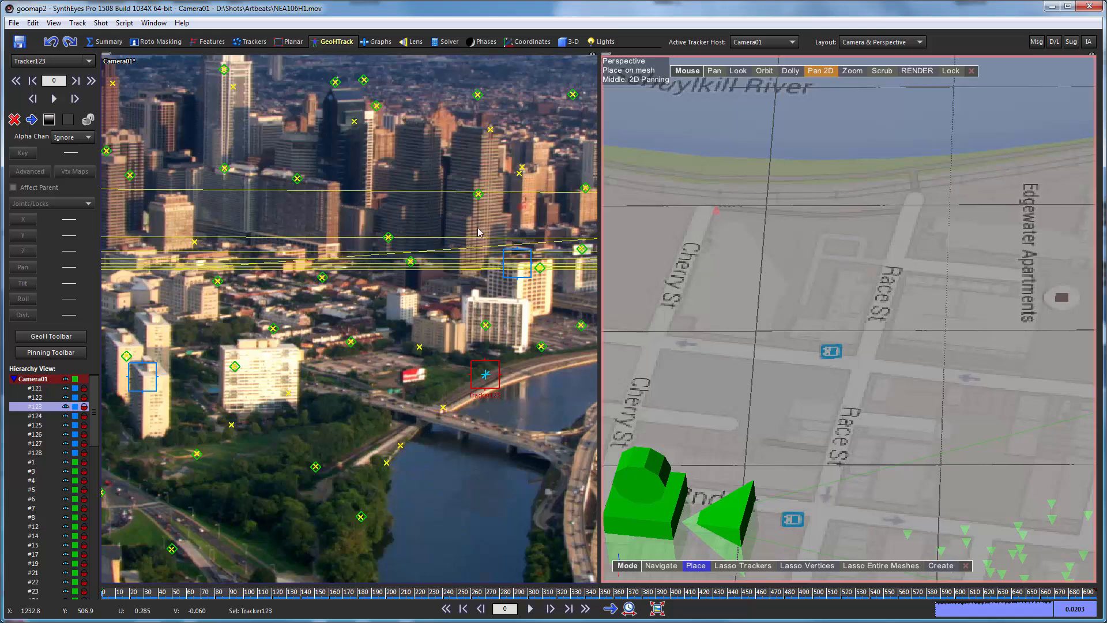
Select Tracker124 and place it on the planview map at the corner of the block just below N 24th St.
{"action": "key", "text": "Down"}
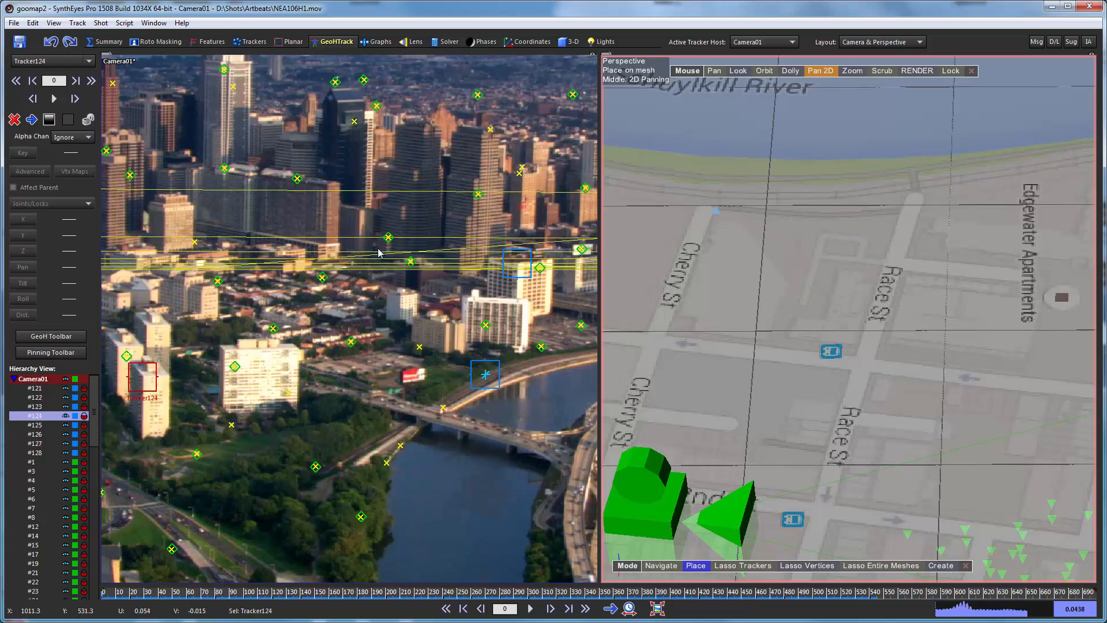
{"action": "scroll", "coordinate": [377, 248], "scroll_direction": "down", "scroll_amount": 3}
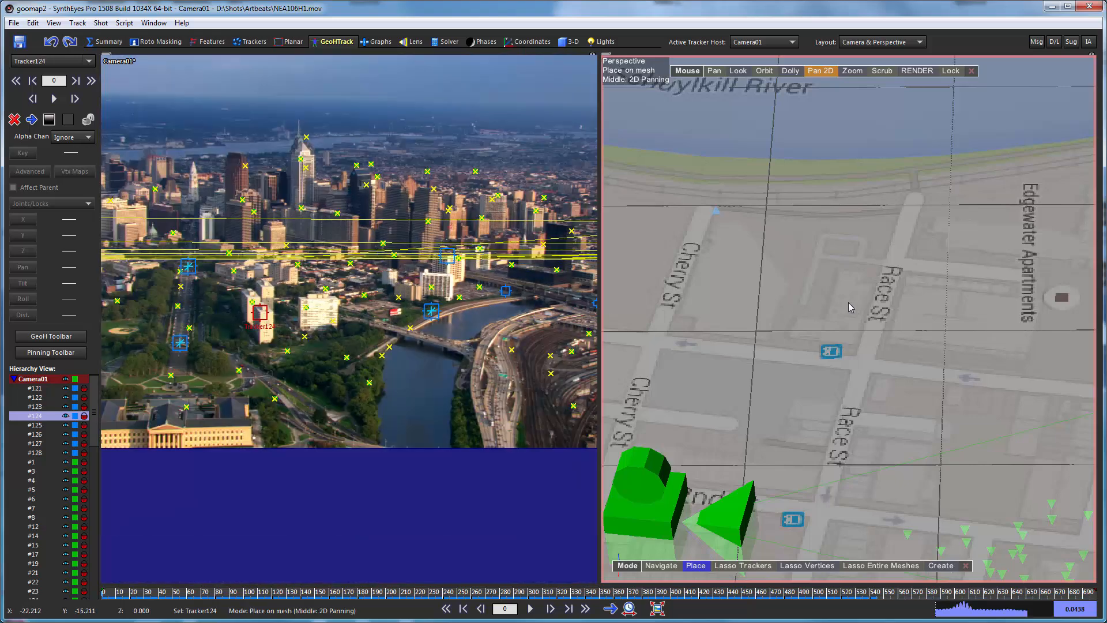
{"action": "middle_click_drag", "start_coordinate": [962, 264], "coordinate": [744, 287]}
{"action": "scroll", "coordinate": [1002, 254], "scroll_direction": "up", "scroll_amount": 2}
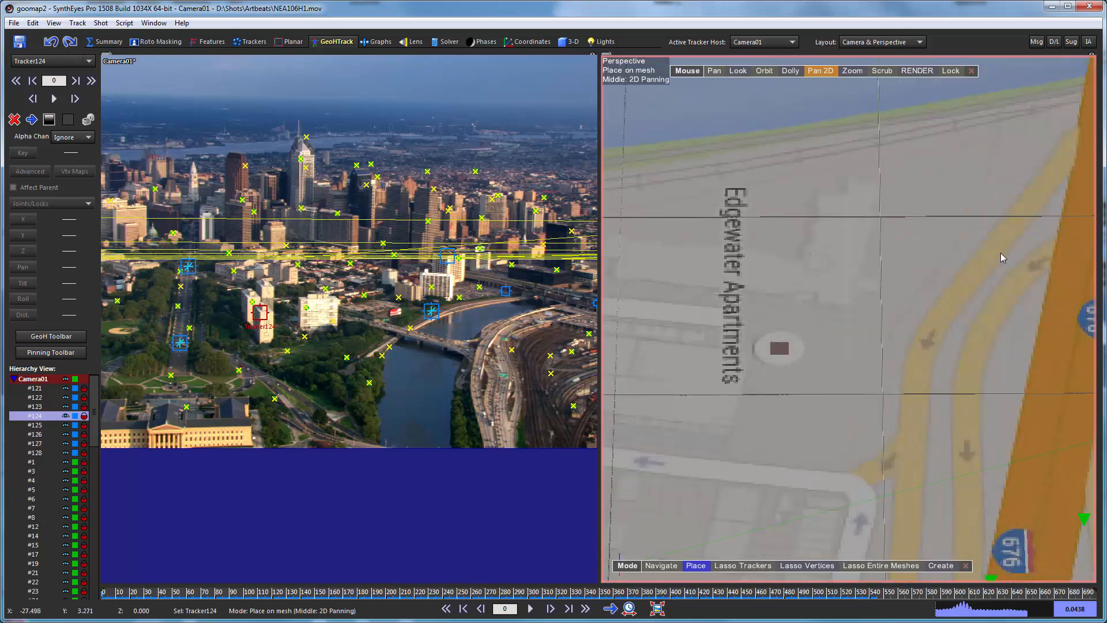
{"action": "scroll", "coordinate": [907, 262], "scroll_direction": "down", "scroll_amount": 2}
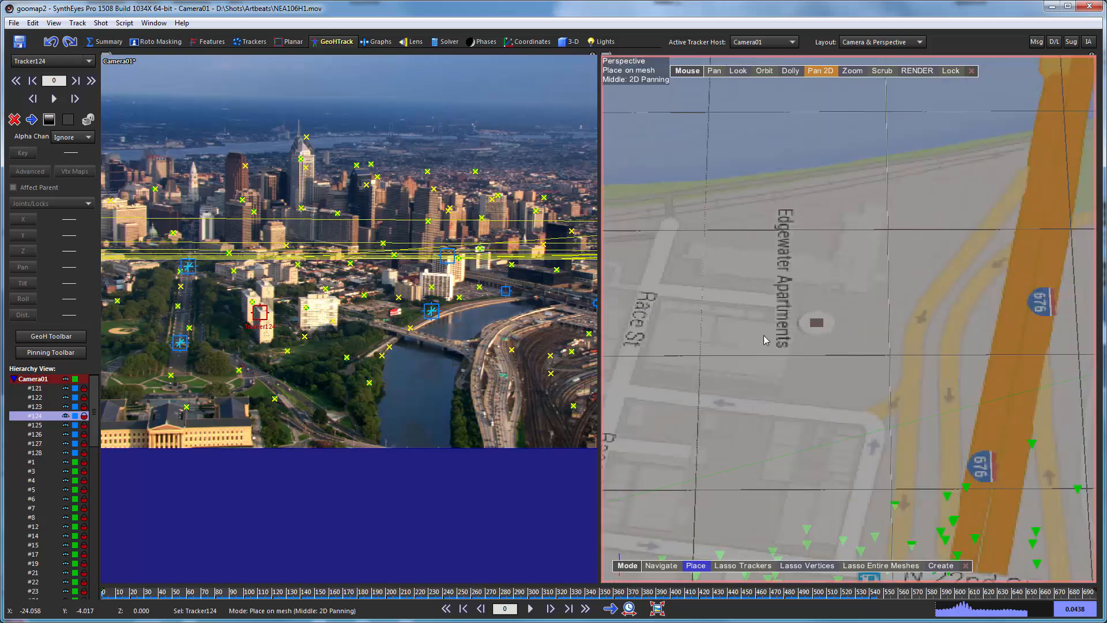
{"action": "scroll", "coordinate": [804, 324], "scroll_direction": "down", "scroll_amount": 2}
{"action": "middle_click_drag", "start_coordinate": [990, 352], "coordinate": [781, 339]}
{"action": "scroll", "coordinate": [949, 268], "scroll_direction": "up", "scroll_amount": 5}
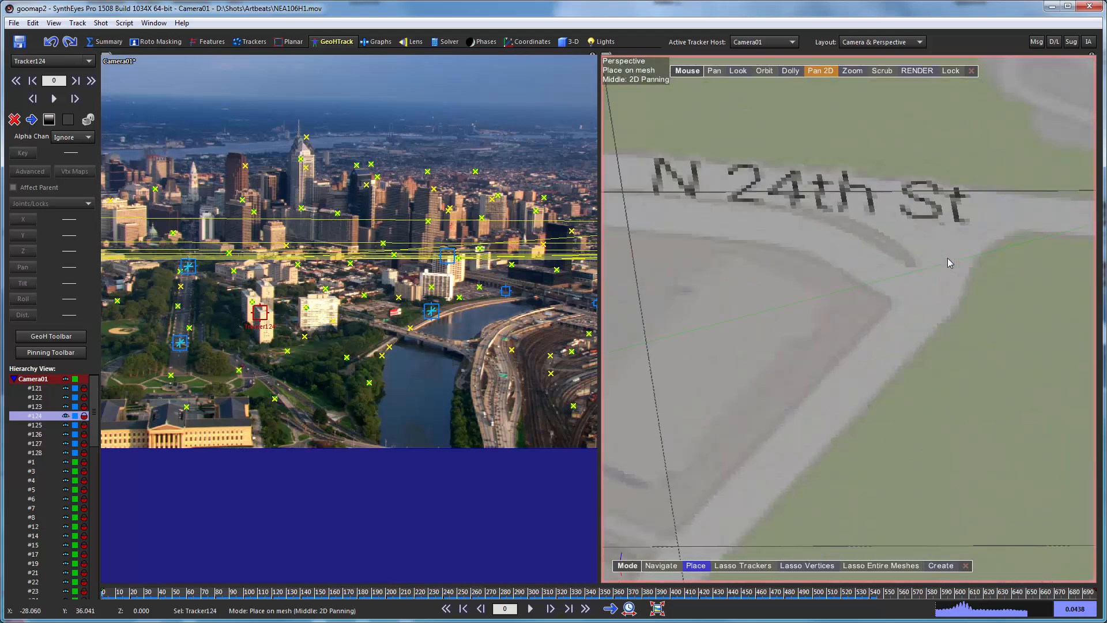
{"action": "left_click", "coordinate": [825, 298]}
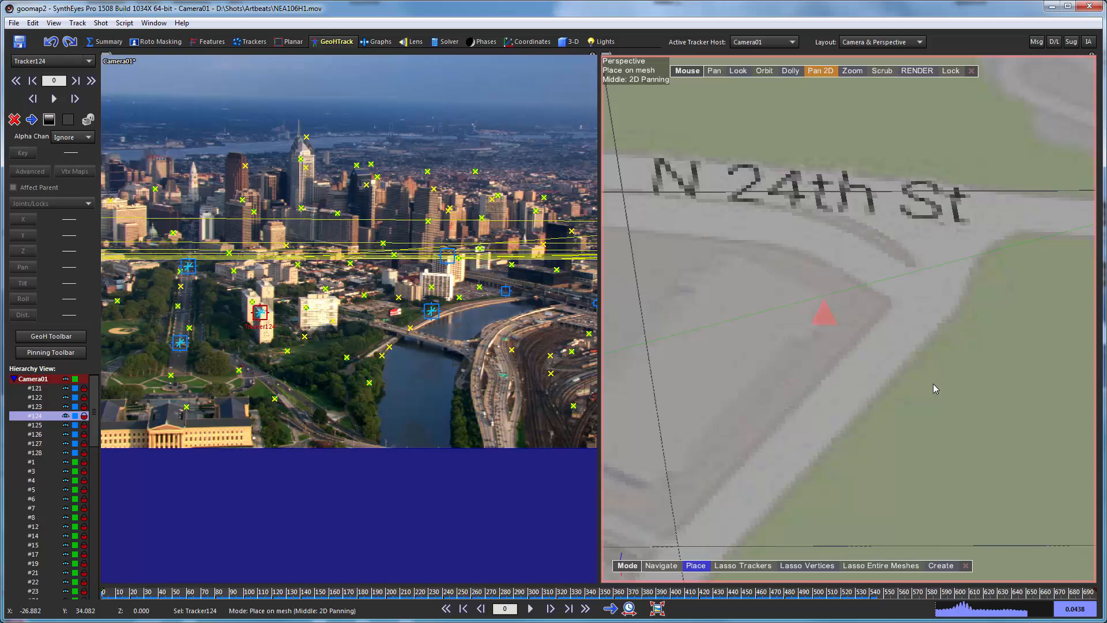
Select Tracker125 and place it on the planview map at the block edge along Arch St, opposite N Croskey St.
{"action": "left_click", "coordinate": [447, 255]}
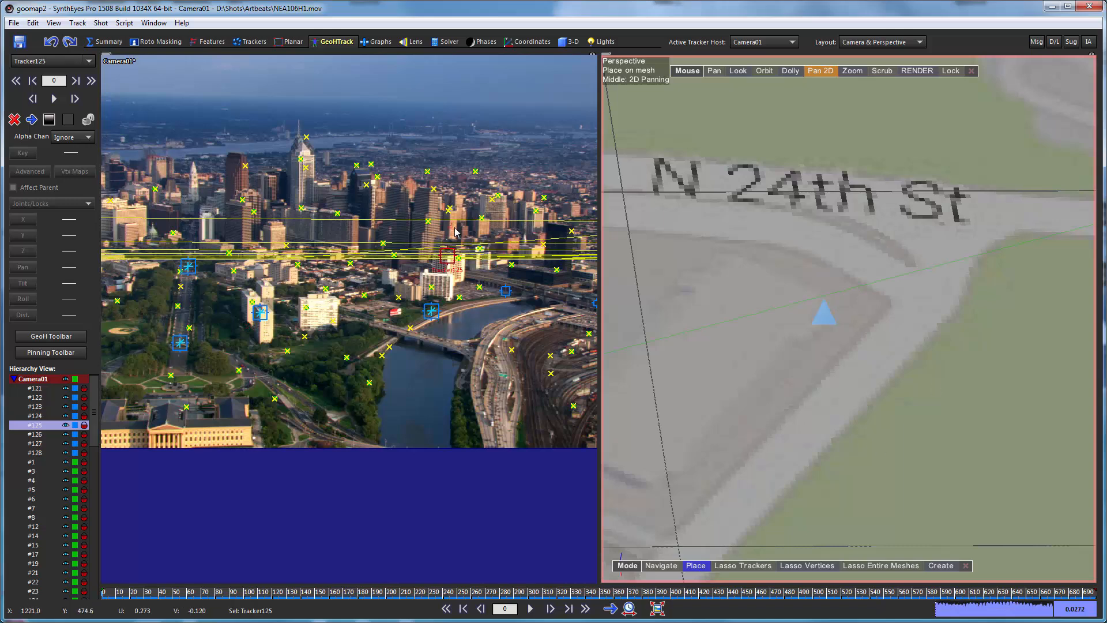
{"action": "scroll", "coordinate": [781, 241], "scroll_direction": "down", "scroll_amount": 5}
{"action": "scroll", "coordinate": [782, 241], "scroll_direction": "down", "scroll_amount": 3}
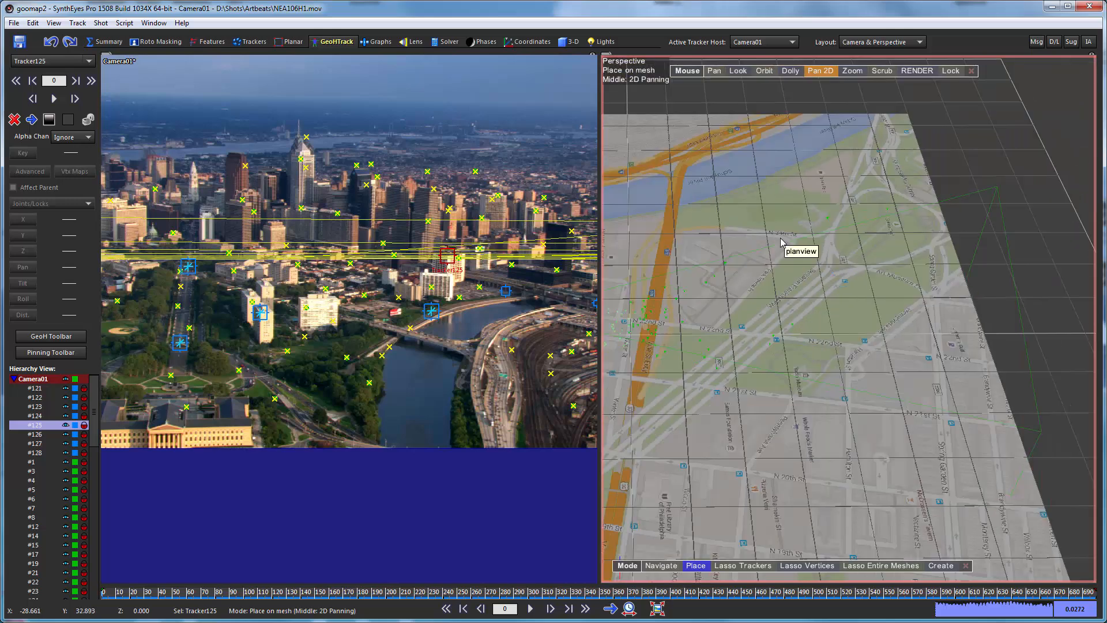
{"action": "middle_click_drag", "start_coordinate": [783, 256], "coordinate": [1104, 261]}
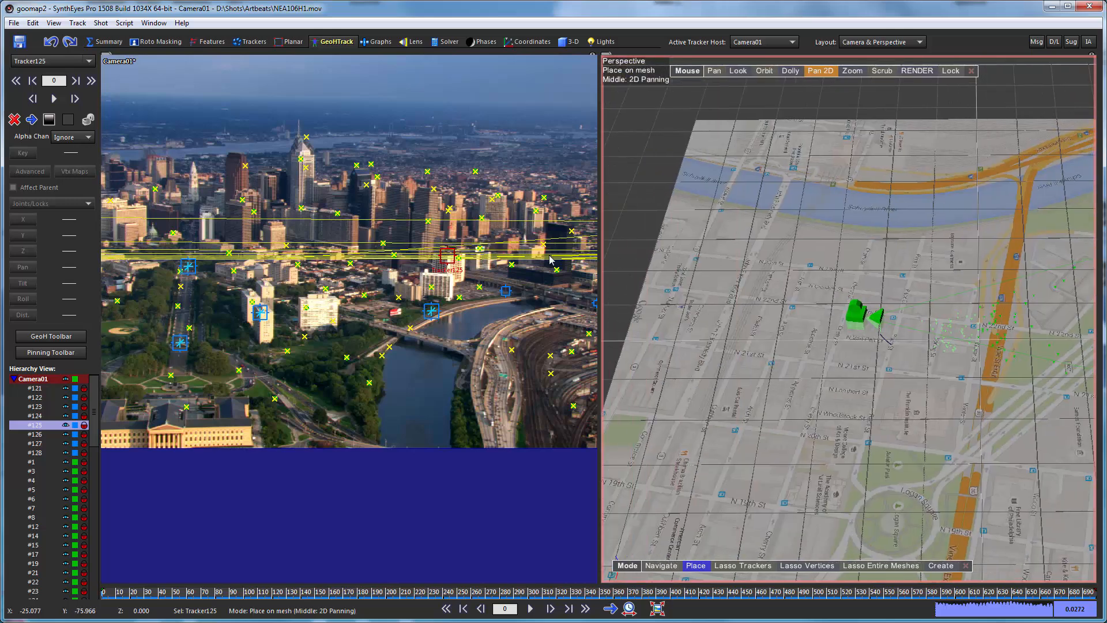
{"action": "scroll", "coordinate": [775, 248], "scroll_direction": "up", "scroll_amount": 5}
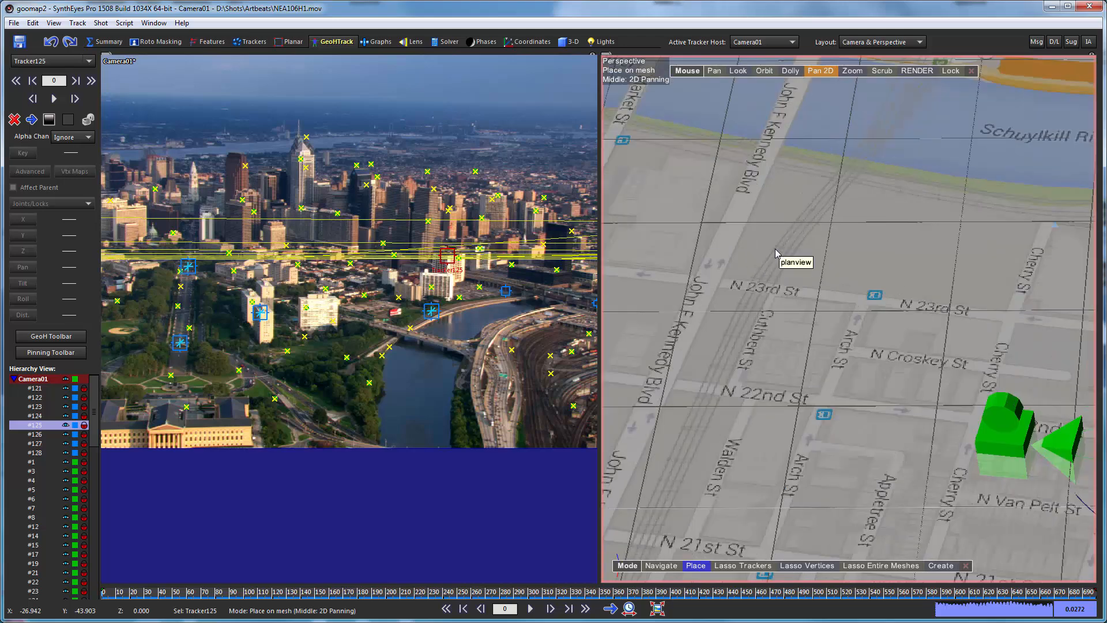
{"action": "scroll", "coordinate": [847, 320], "scroll_direction": "up", "scroll_amount": 2}
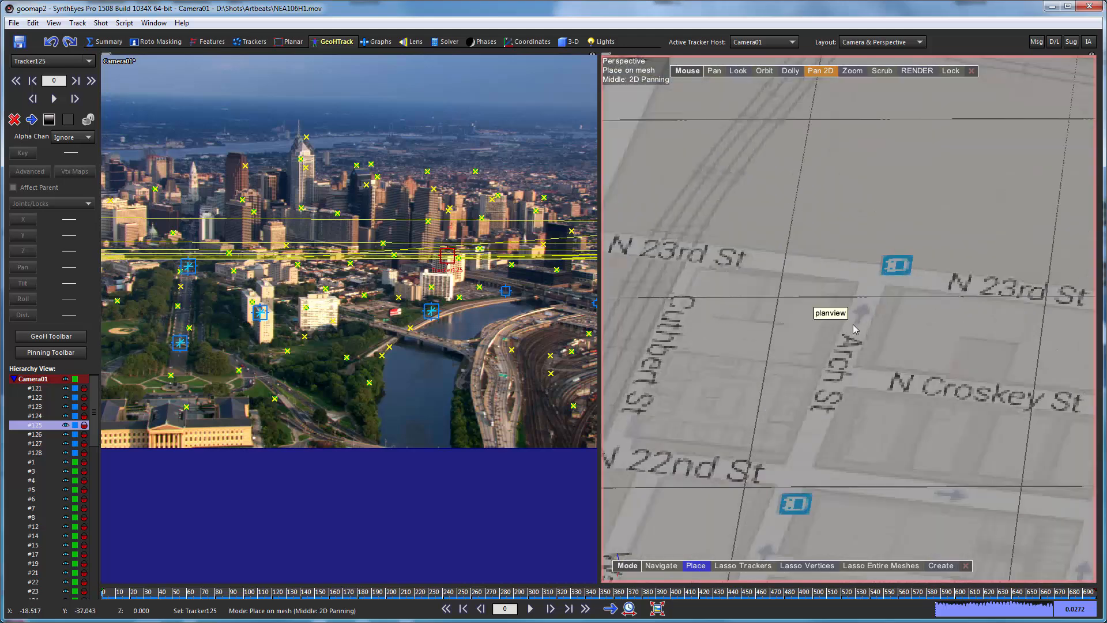
{"action": "scroll", "coordinate": [853, 325], "scroll_direction": "up", "scroll_amount": 3}
{"action": "middle_click_drag", "start_coordinate": [839, 334], "coordinate": [846, 203]}
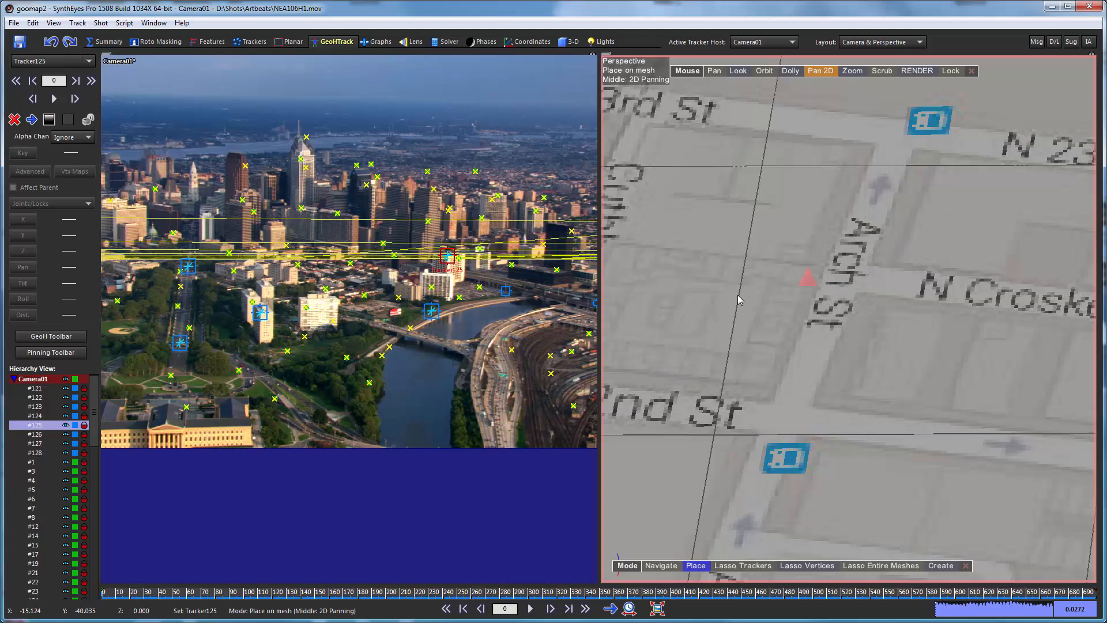
Select Tracker126, go to frame 511, and place it on the planview map at the corner of Arch St and N Croskey St.
{"action": "key", "text": "Down"}
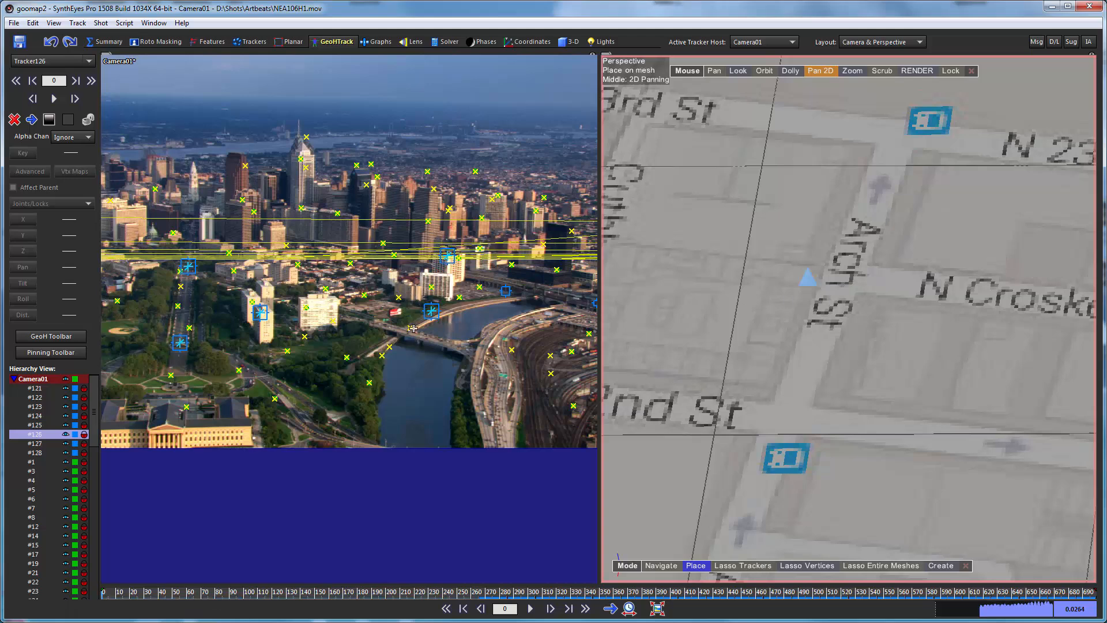
{"action": "scroll", "coordinate": [407, 330], "scroll_direction": "down", "scroll_amount": 2}
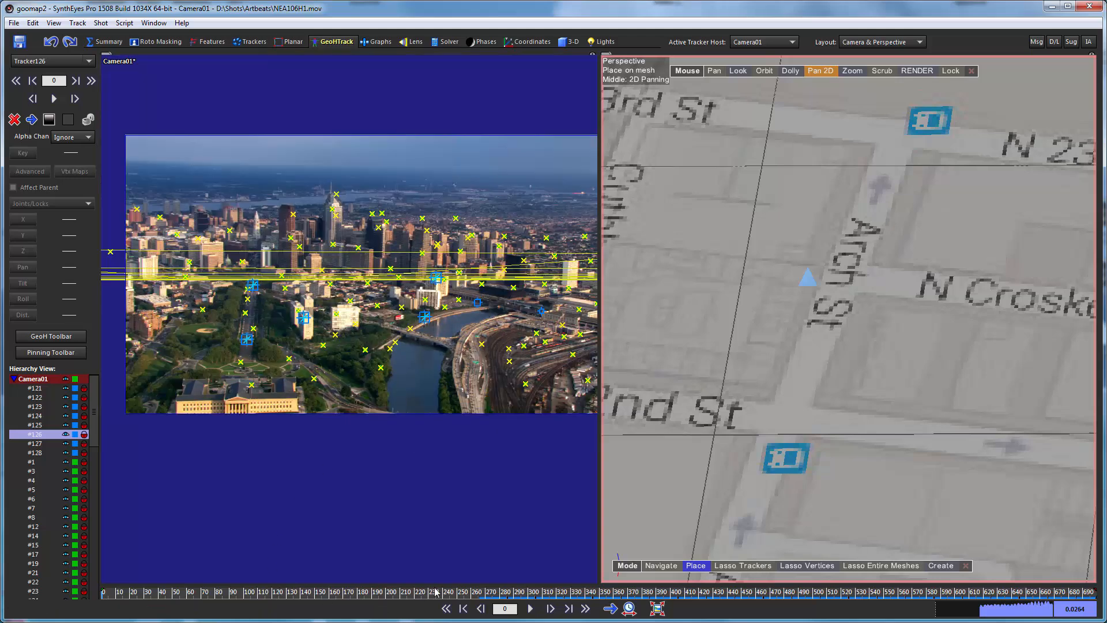
{"action": "left_click_drag", "start_coordinate": [444, 594], "coordinate": [832, 594]}
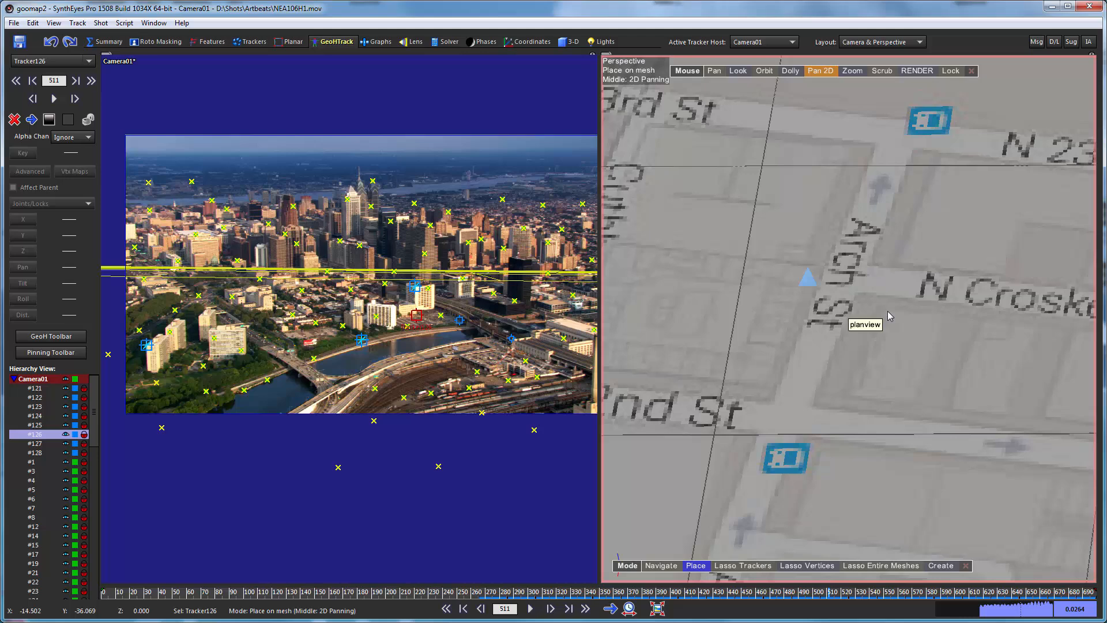
{"action": "left_click_drag", "start_coordinate": [888, 311], "coordinate": [883, 307]}
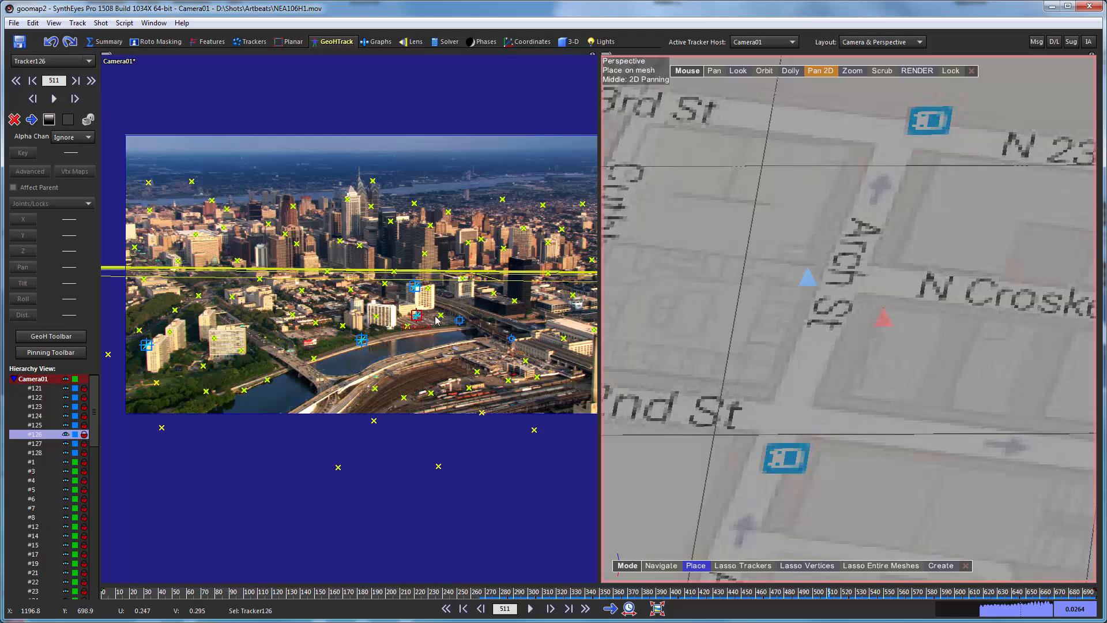
{"action": "mouse_move", "coordinate": [427, 320]}
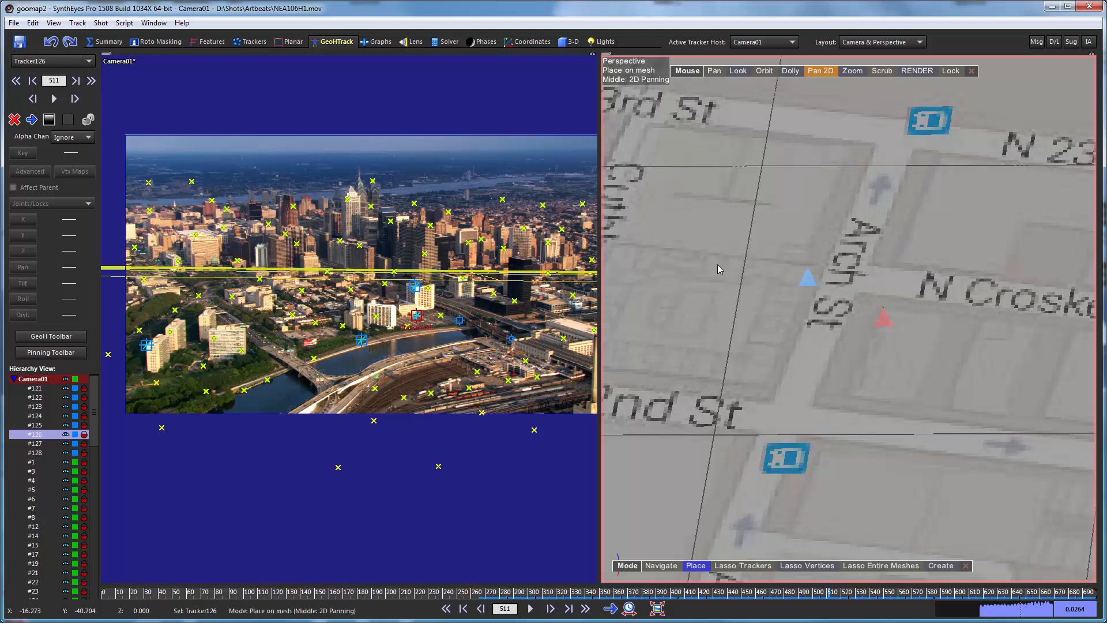
Select Tracker127 and place it on the planview map just off the river-side corner of the Philadelphia 30th Street Station building.
{"action": "key", "text": "Down"}
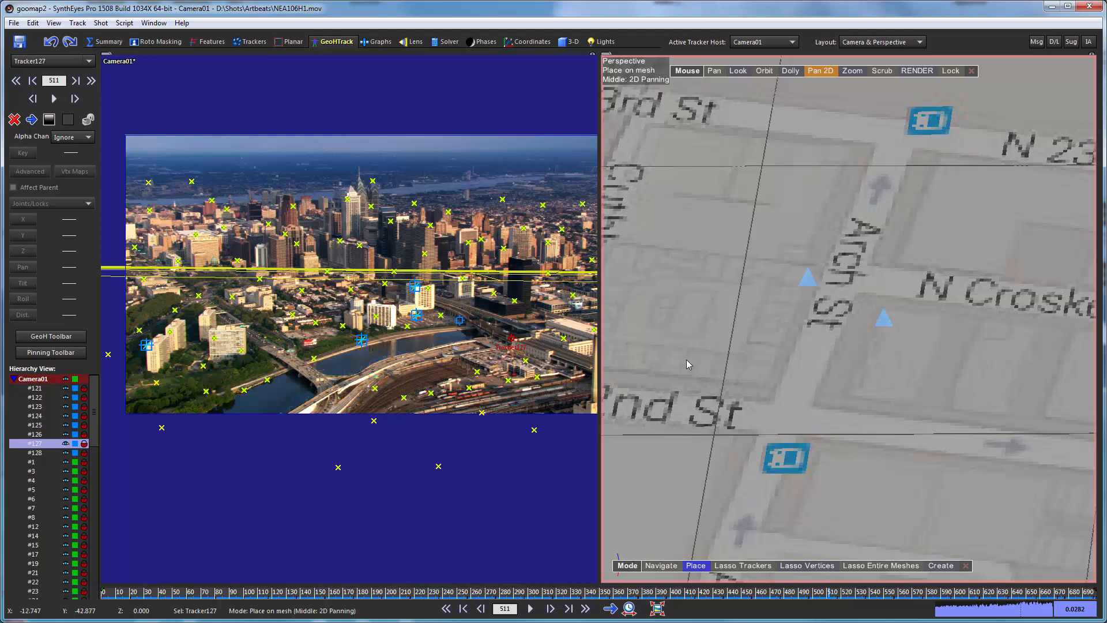
{"action": "scroll", "coordinate": [853, 252], "scroll_direction": "down", "scroll_amount": 2}
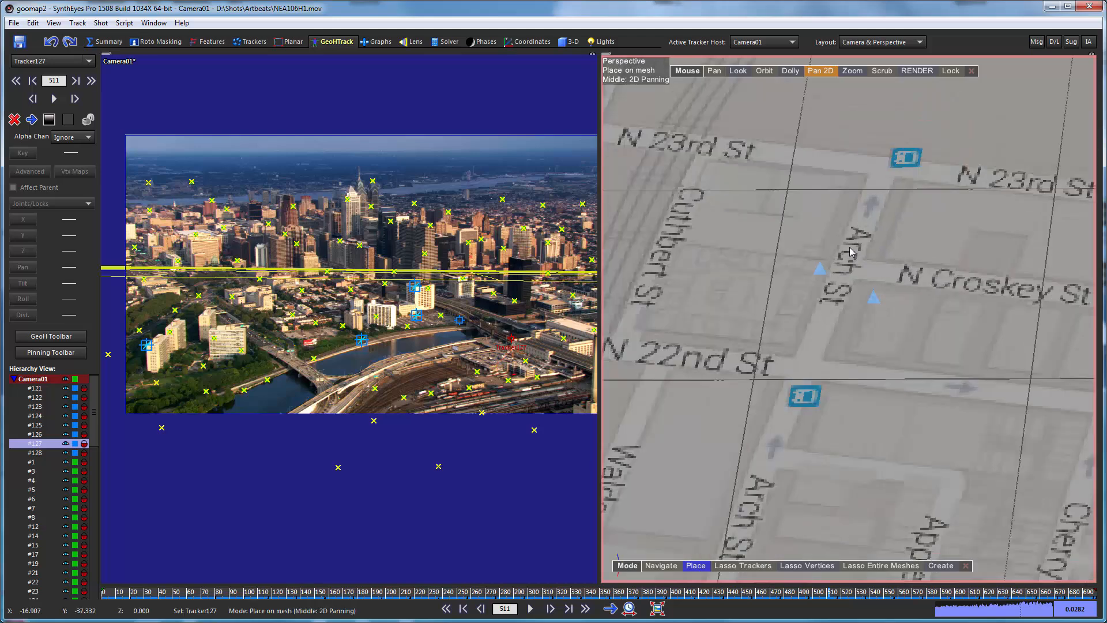
{"action": "scroll", "coordinate": [852, 248], "scroll_direction": "down", "scroll_amount": 5}
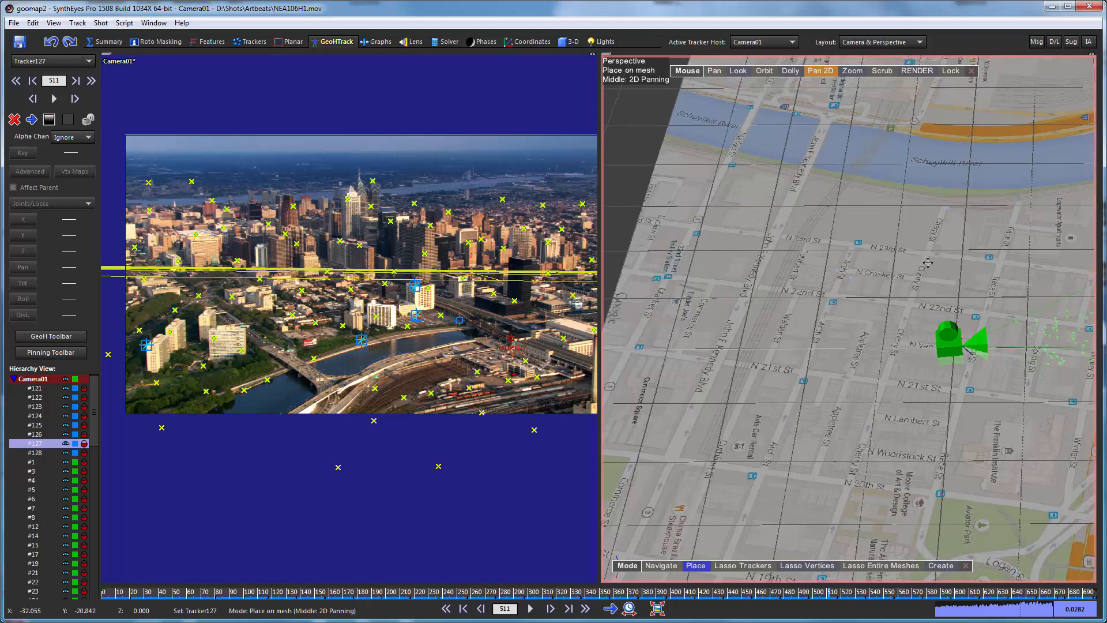
{"action": "middle_click_drag", "start_coordinate": [928, 262], "coordinate": [855, 388]}
{"action": "scroll", "coordinate": [795, 200], "scroll_direction": "up", "scroll_amount": 2}
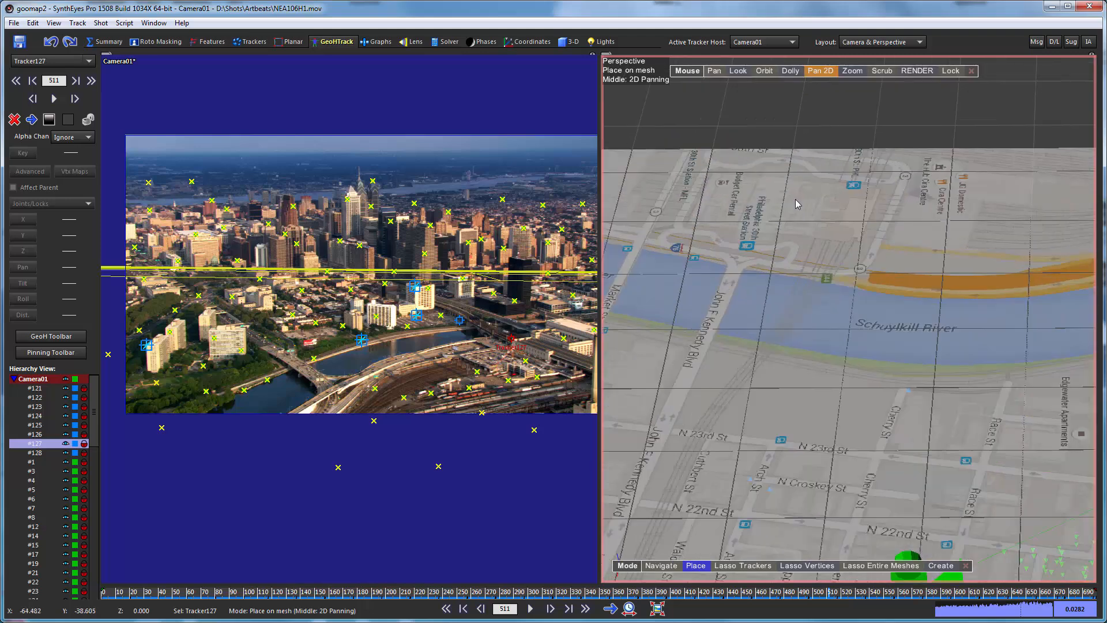
{"action": "scroll", "coordinate": [795, 200], "scroll_direction": "up", "scroll_amount": 5}
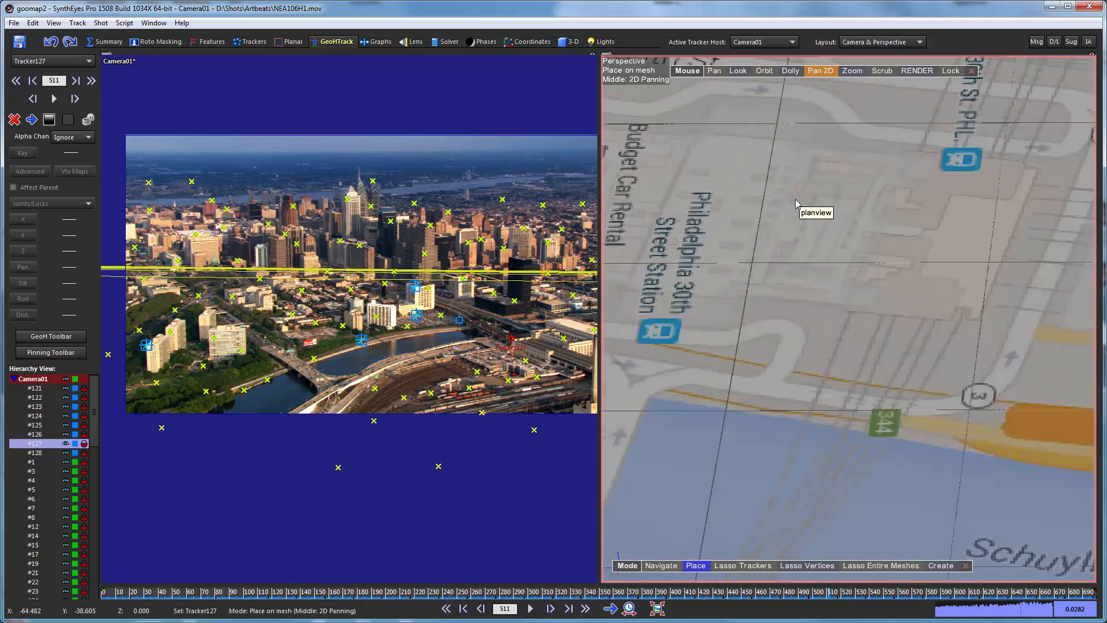
{"action": "left_click", "coordinate": [978, 321]}
Select Tracker128 and examine the planview map around Market St and John F Kennedy Blvd for its matching location.
{"action": "left_click", "coordinate": [35, 453]}
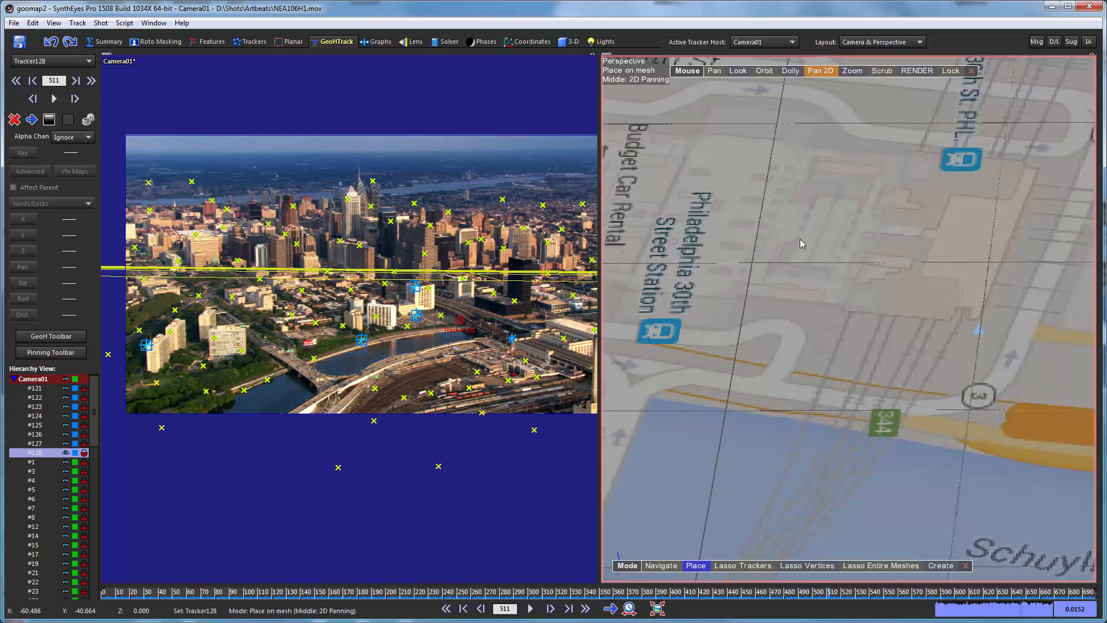
{"action": "scroll", "coordinate": [805, 237], "scroll_direction": "down", "scroll_amount": 10}
{"action": "scroll", "coordinate": [719, 348], "scroll_direction": "up", "scroll_amount": 10}
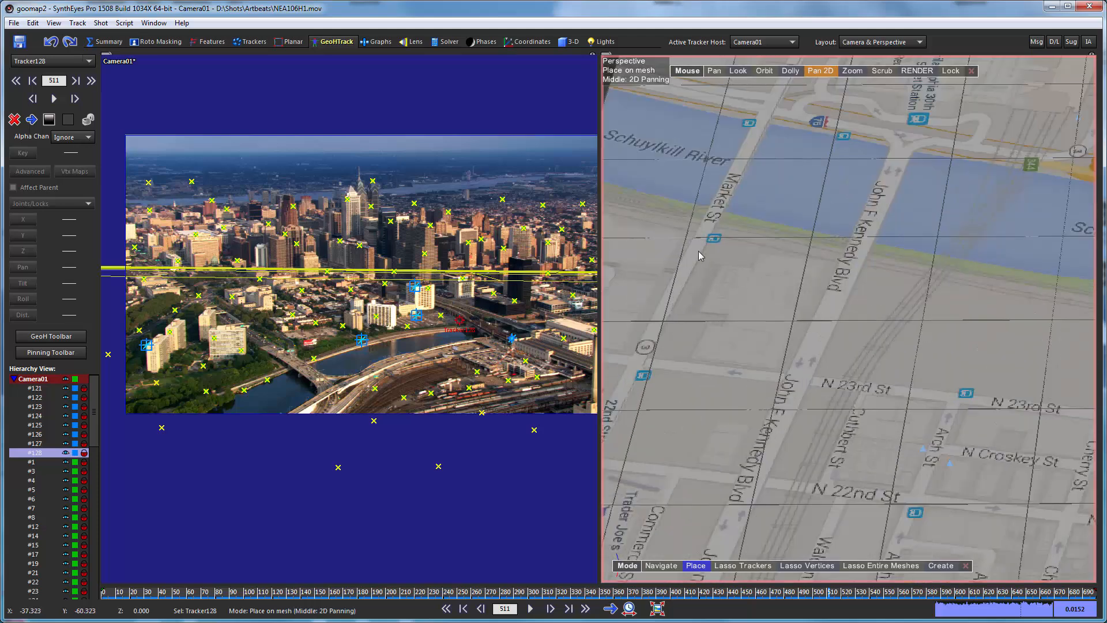
{"action": "scroll", "coordinate": [699, 251], "scroll_direction": "up", "scroll_amount": 4}
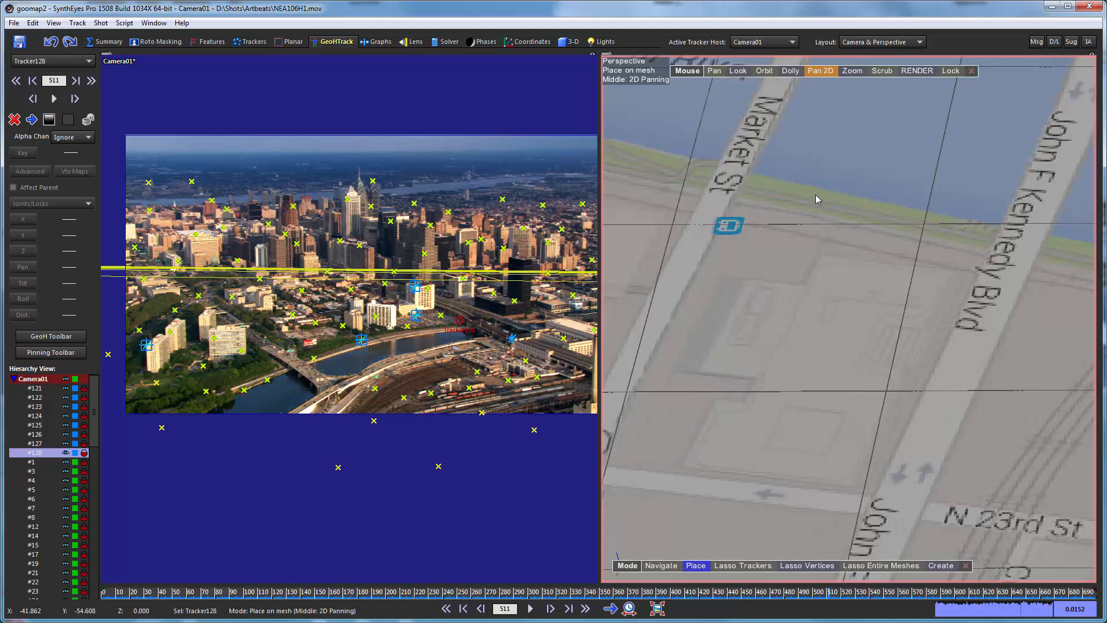
{"action": "scroll", "coordinate": [816, 199], "scroll_direction": "down", "scroll_amount": 10}
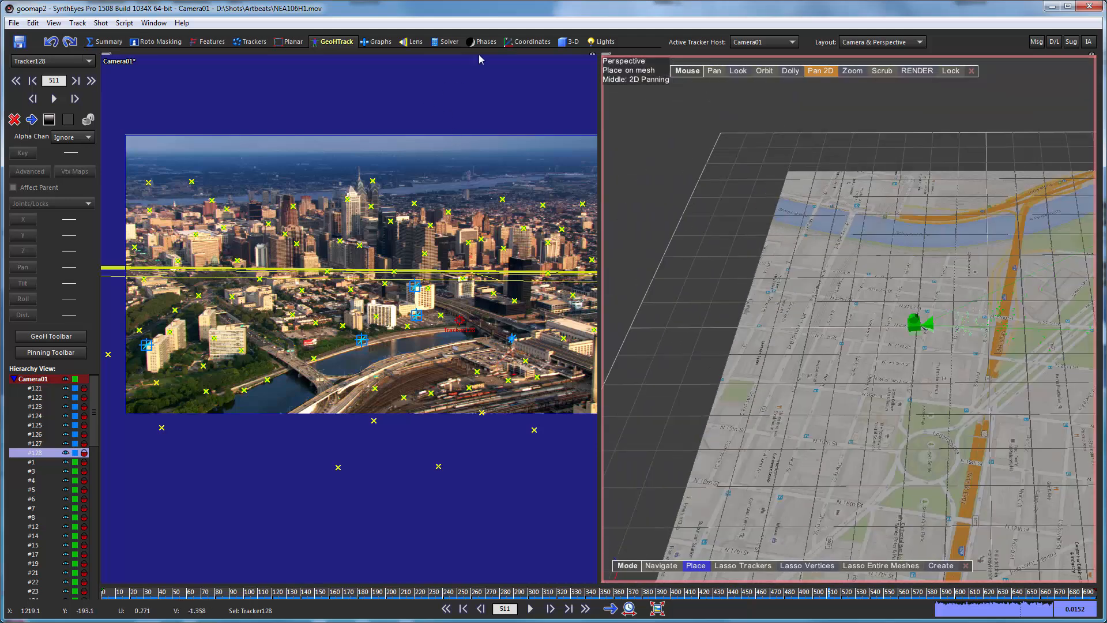
List the constrained points in the coordinate system workspace and widen the Locked To column so its coordinates are readable.
{"action": "left_click", "coordinate": [530, 41]}
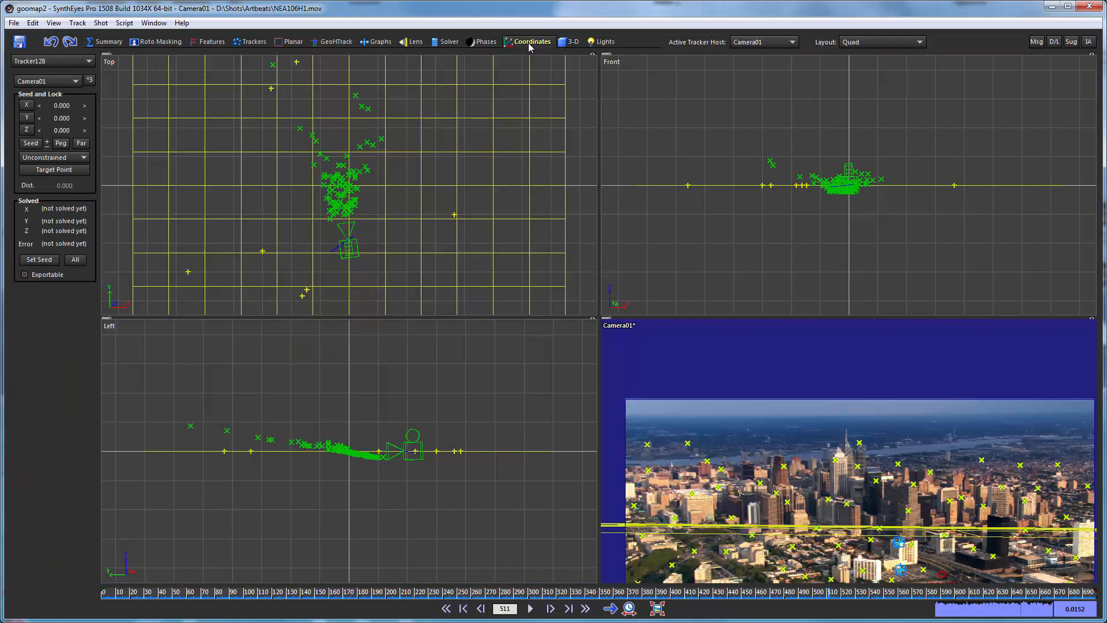
{"action": "left_click", "coordinate": [853, 44]}
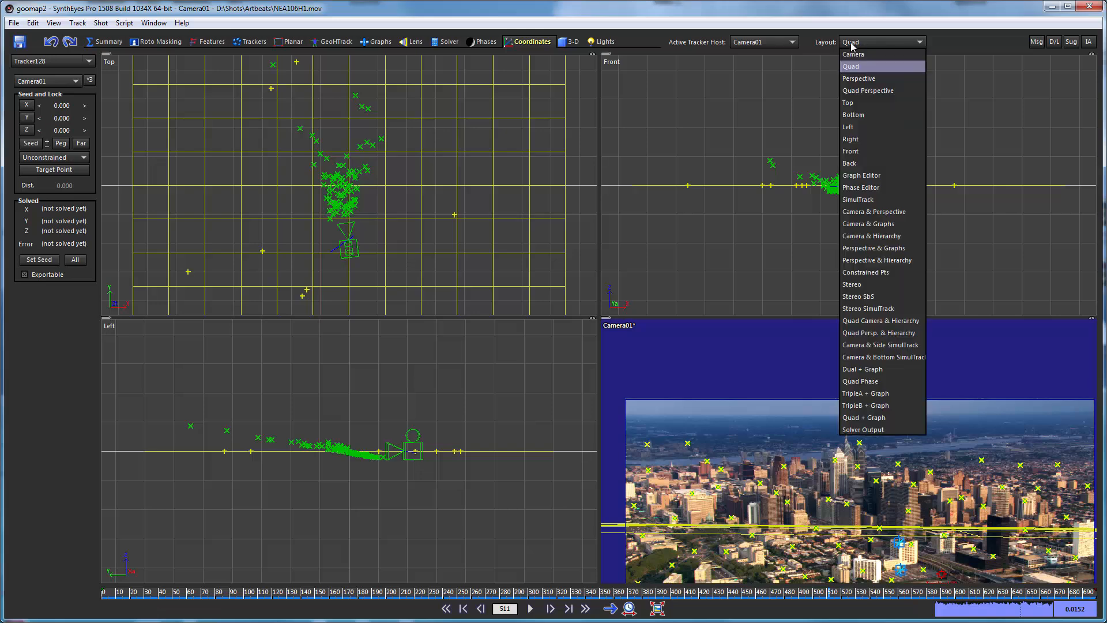
{"action": "left_click", "coordinate": [865, 273]}
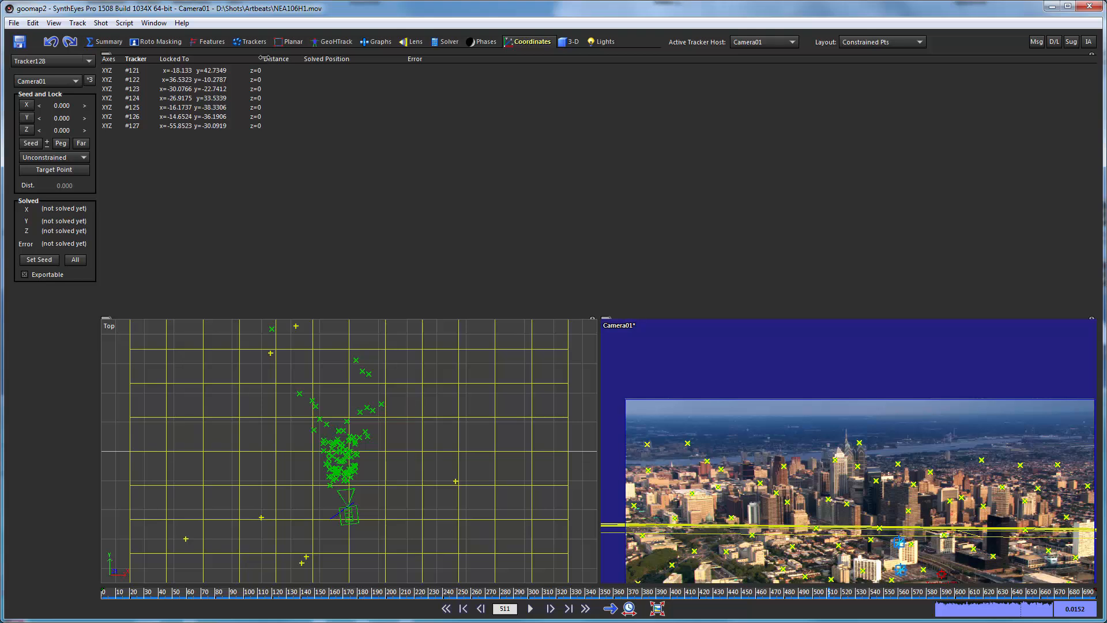
{"action": "left_click_drag", "start_coordinate": [261, 58], "coordinate": [332, 58]}
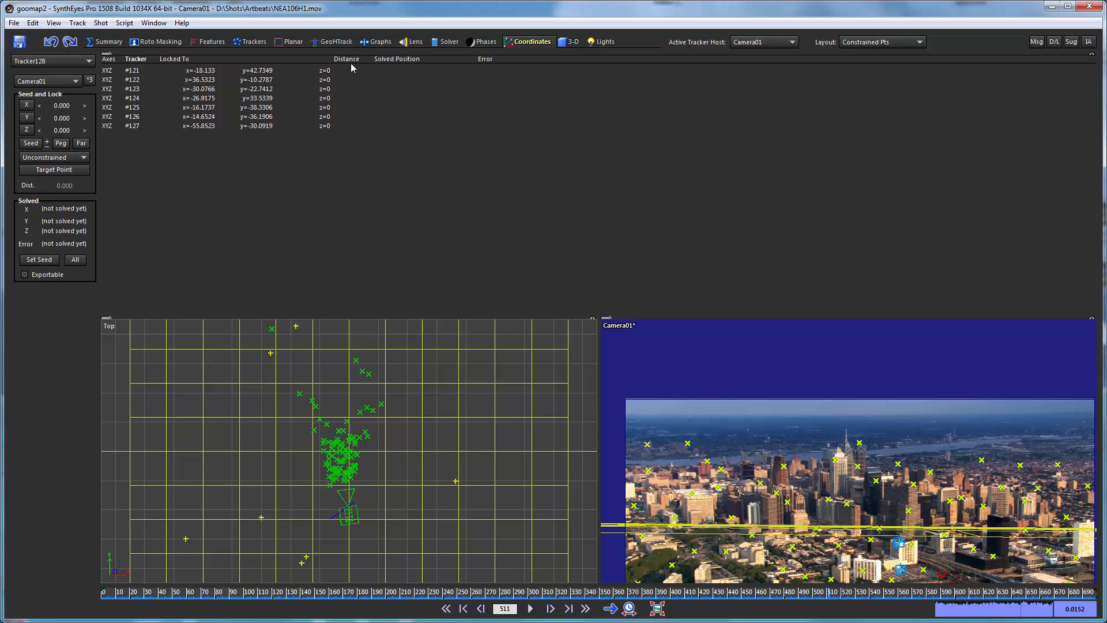
Re-solve the scene in Refine mode with the tracker constraints, accept the solution, and return to the constrained points list.
{"action": "left_click", "coordinate": [447, 43]}
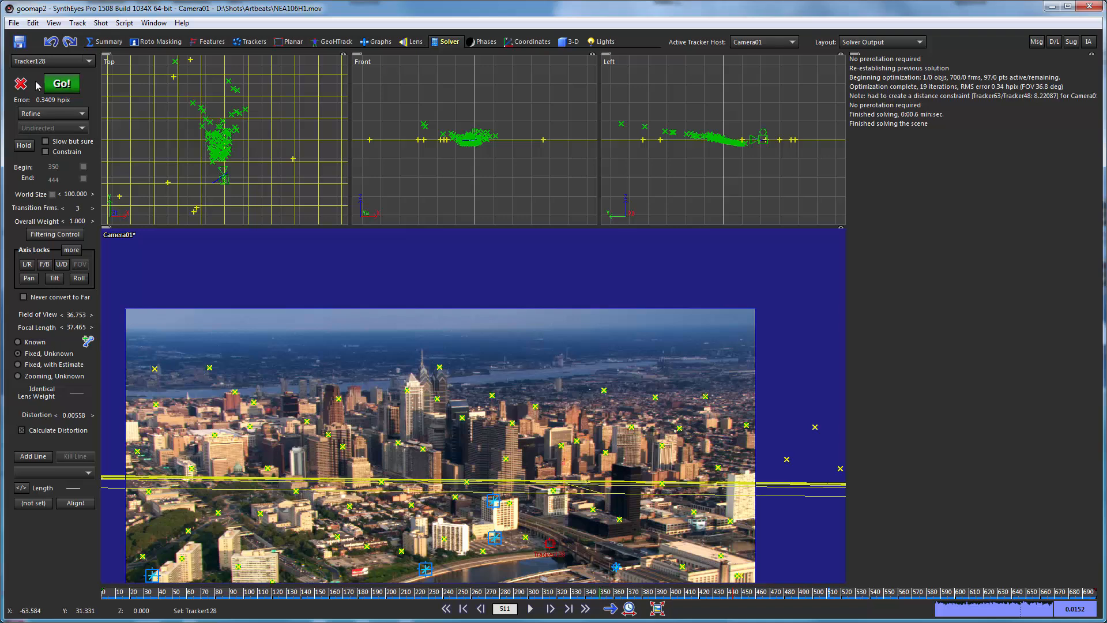
{"action": "left_click", "coordinate": [63, 87]}
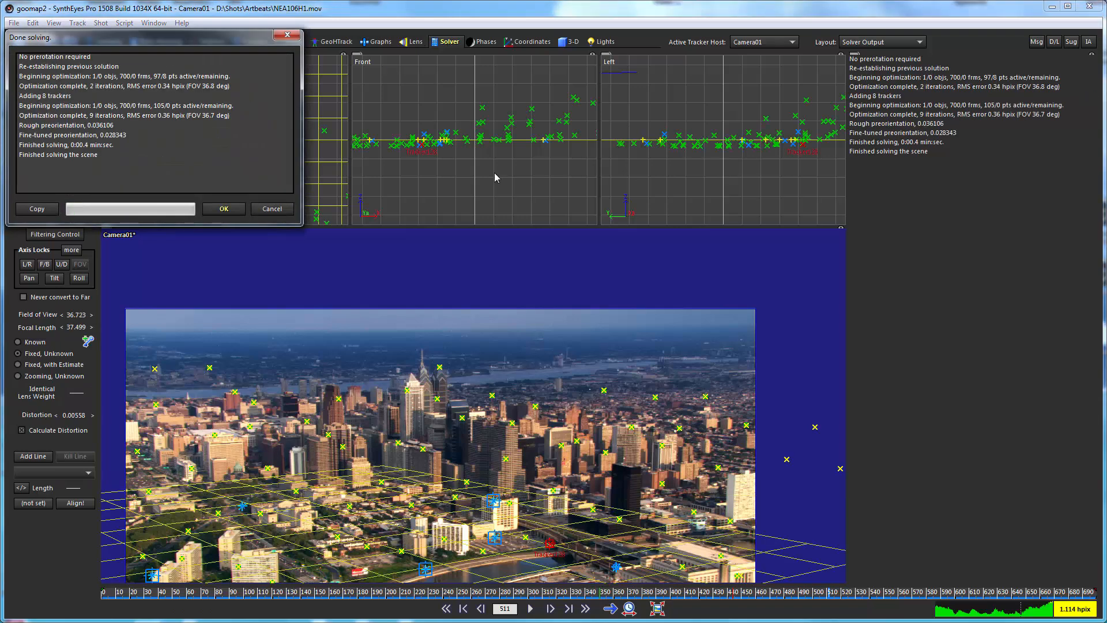
{"action": "left_click", "coordinate": [217, 211]}
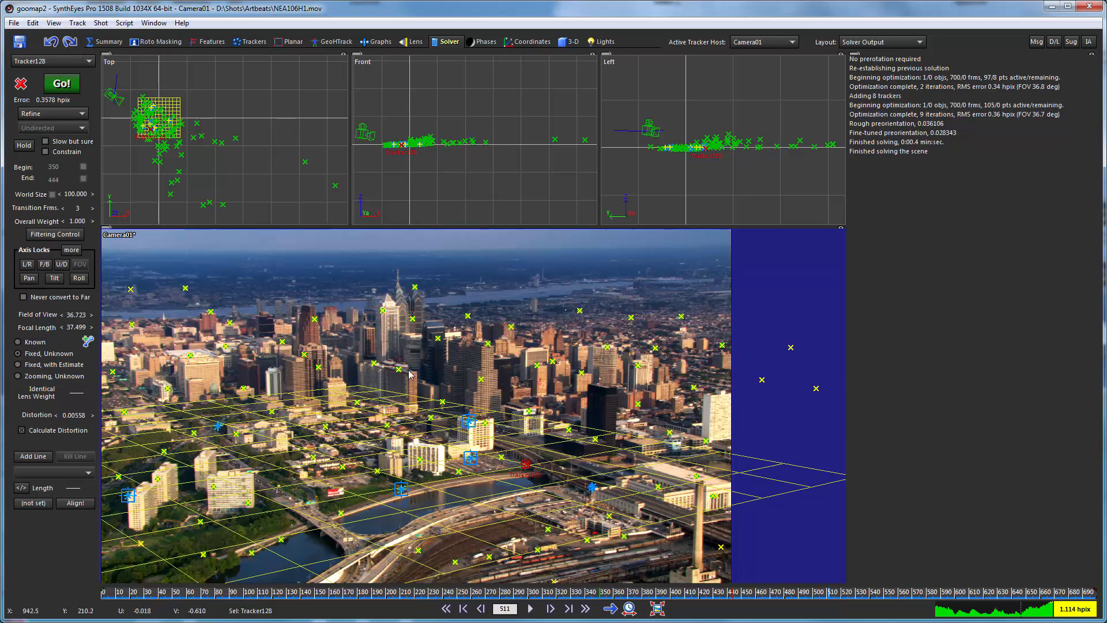
{"action": "left_click", "coordinate": [531, 44]}
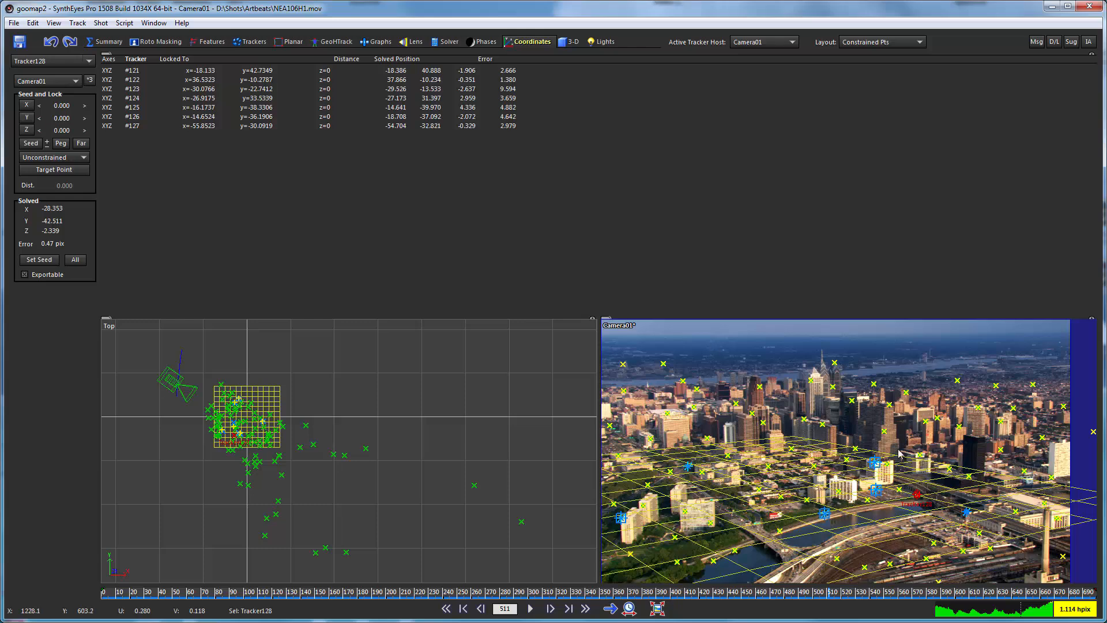
Select Tracker125 on top of the white high-rise and set its constraint to Any Z Axis.
{"action": "mouse_move", "coordinate": [874, 463]}
{"action": "scroll", "coordinate": [830, 416], "scroll_direction": "up", "scroll_amount": 6}
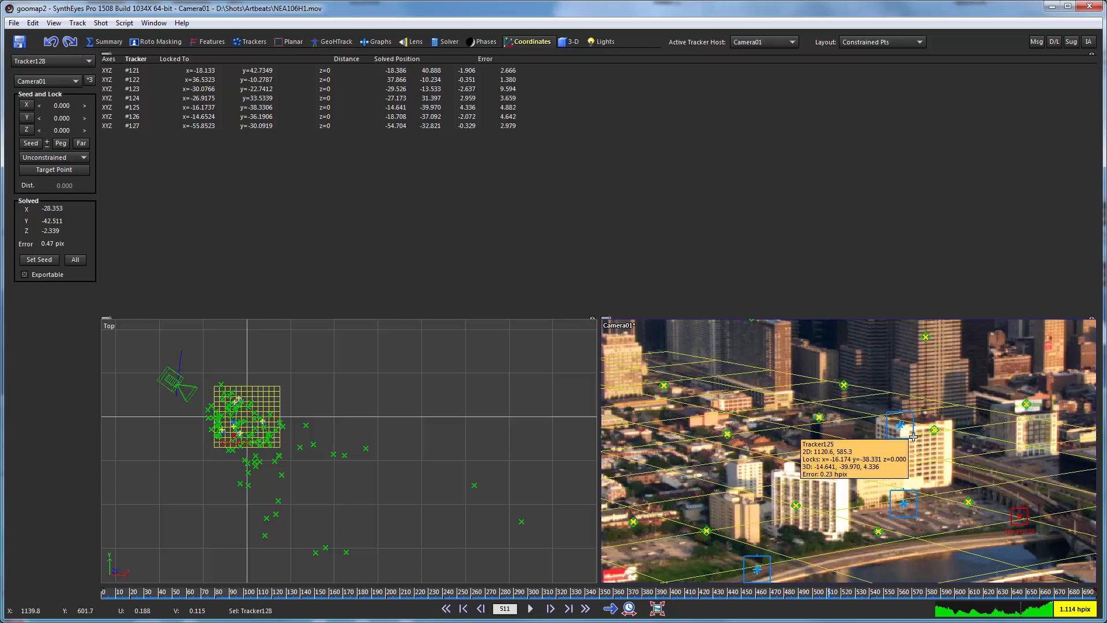
{"action": "left_click", "coordinate": [900, 426]}
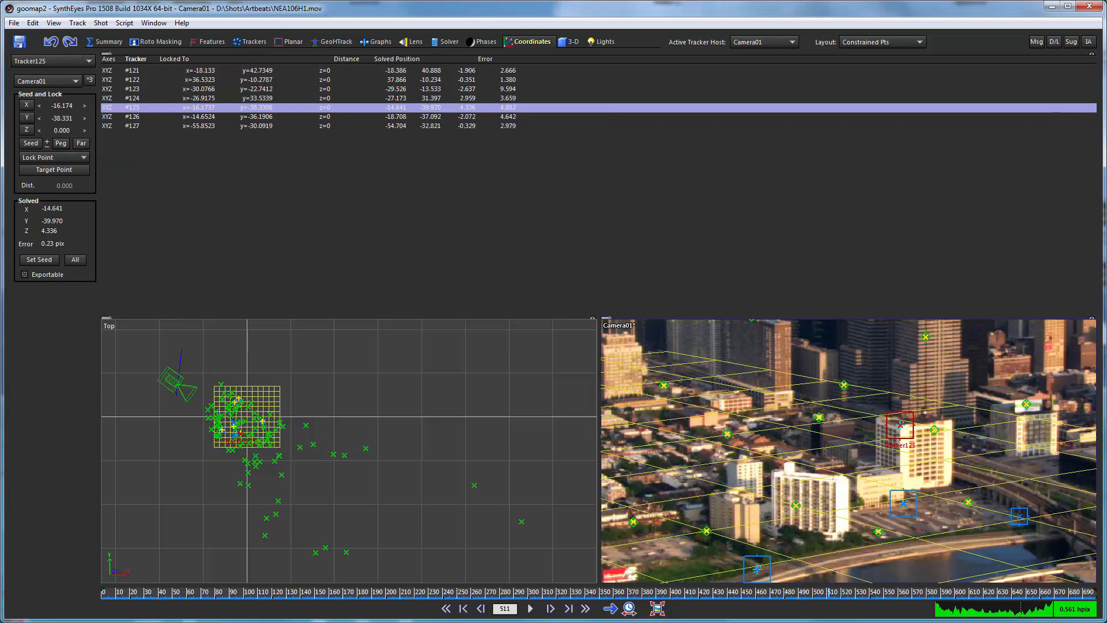
{"action": "left_click", "coordinate": [54, 169]}
{"action": "left_click", "coordinate": [63, 159]}
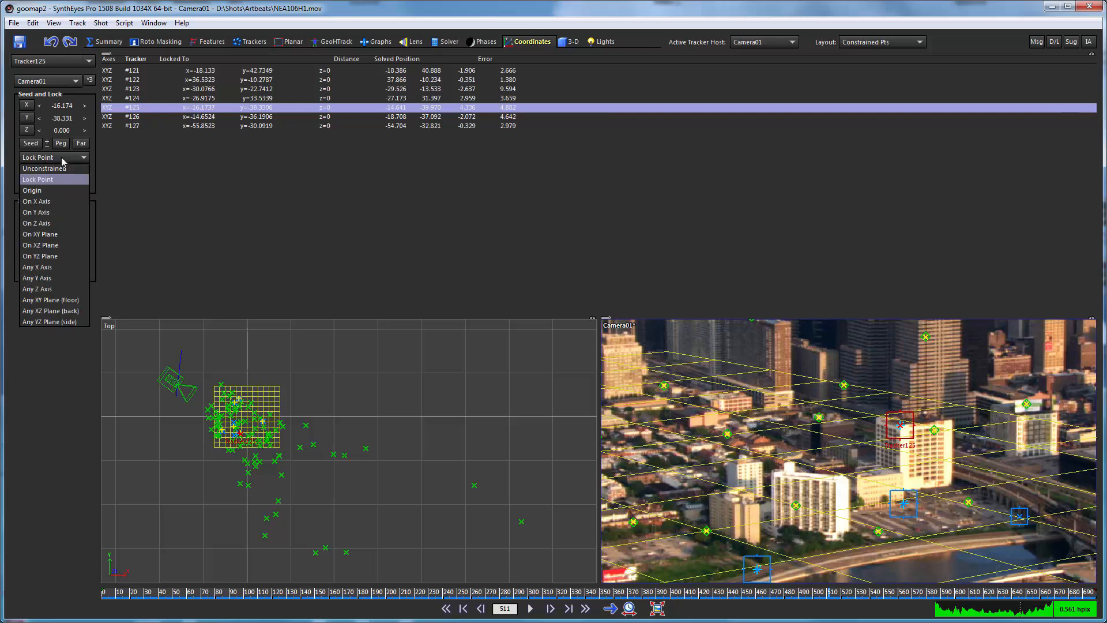
{"action": "left_click", "coordinate": [56, 290]}
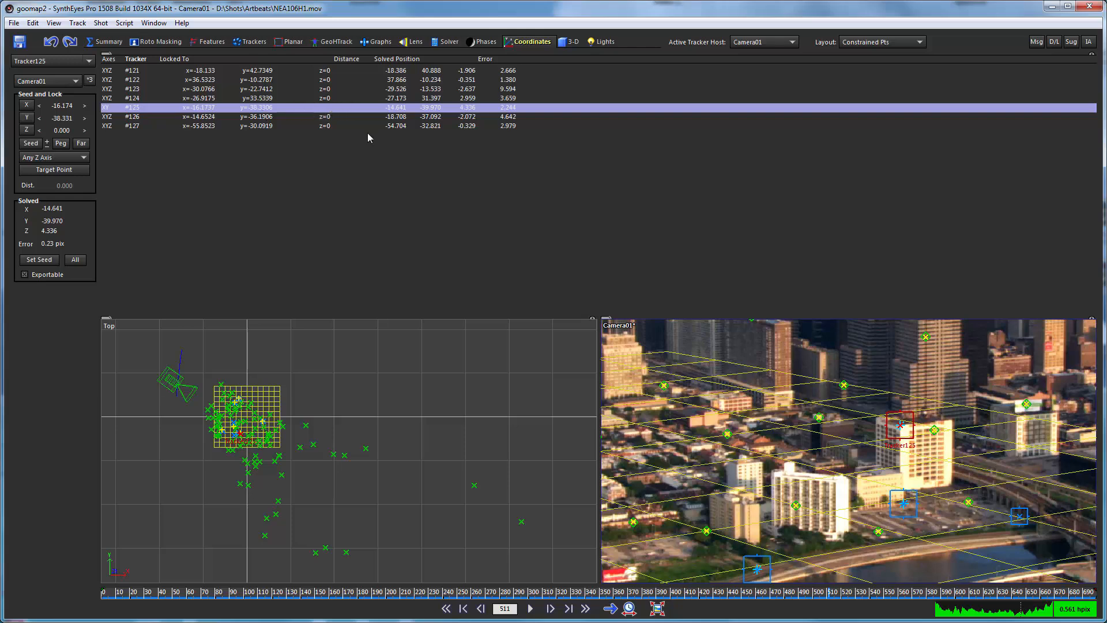
Select Tracker127 beside the rail yard across the river and set its constraint to Any Z Axis.
{"action": "scroll", "coordinate": [817, 429], "scroll_direction": "down", "scroll_amount": 3}
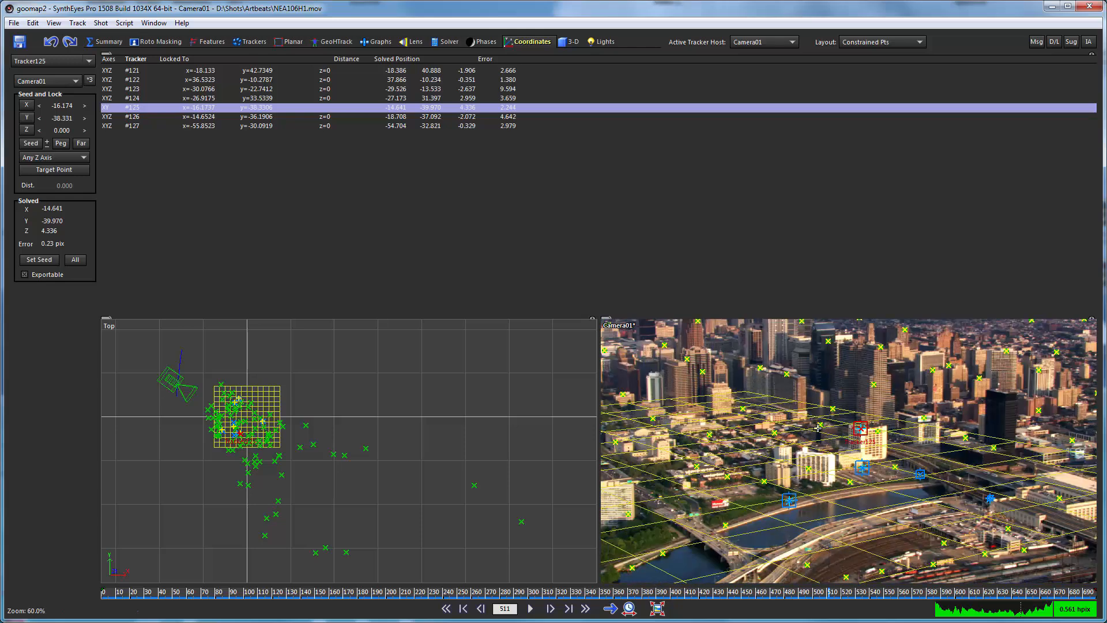
{"action": "left_click", "coordinate": [989, 498]}
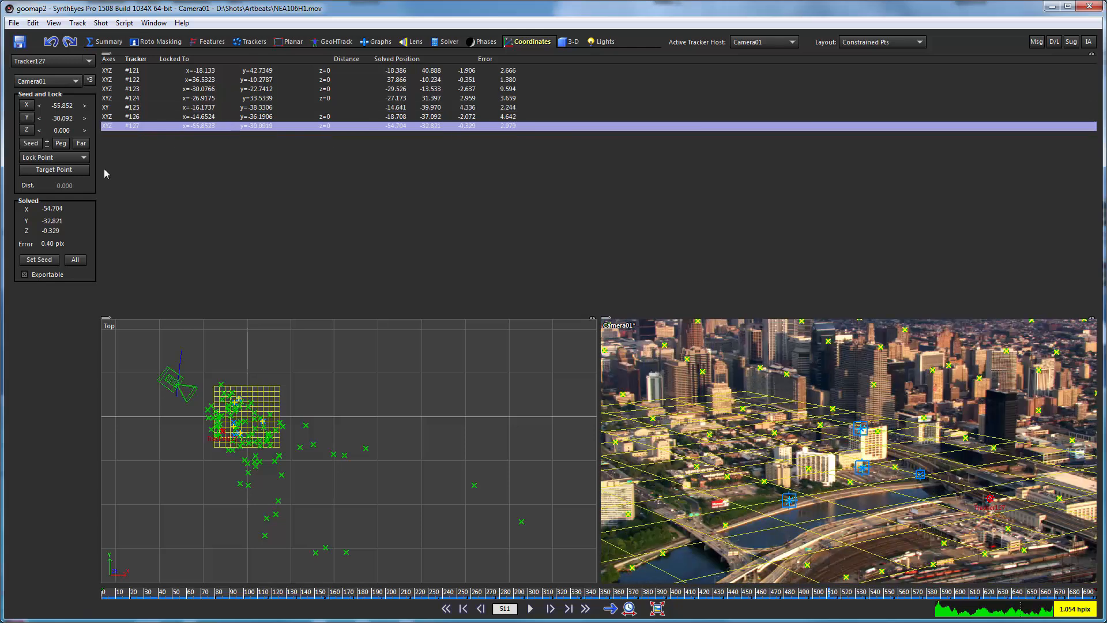
{"action": "left_click", "coordinate": [64, 159]}
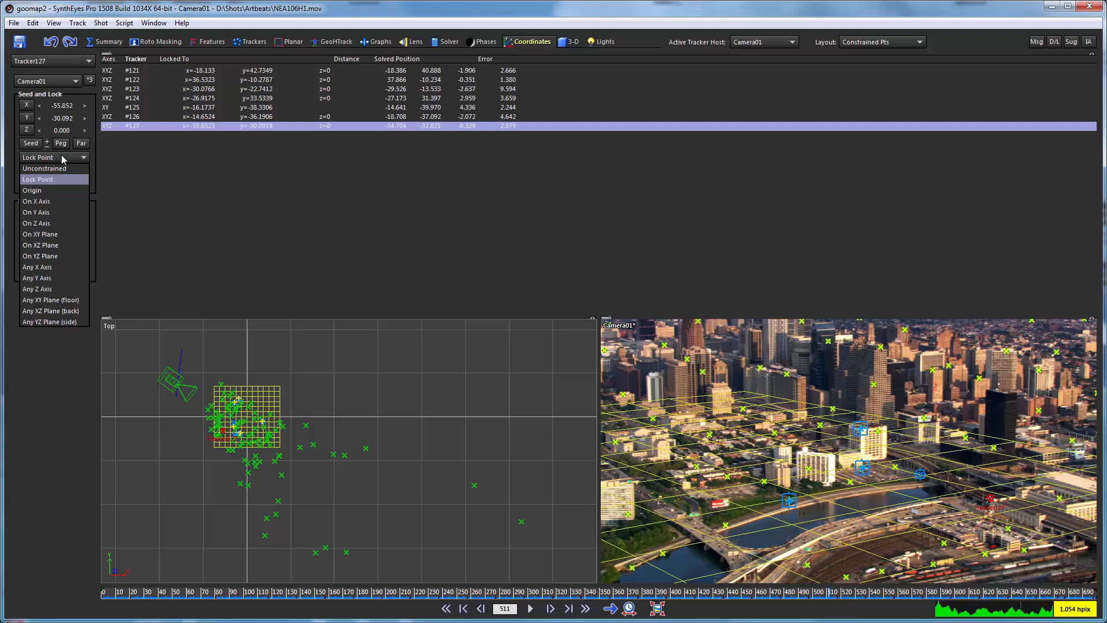
{"action": "left_click", "coordinate": [50, 289]}
Select Tracker124 on top of the apartment towers and set its constraint to Any Z Axis.
{"action": "scroll", "coordinate": [693, 388], "scroll_direction": "down", "scroll_amount": 2}
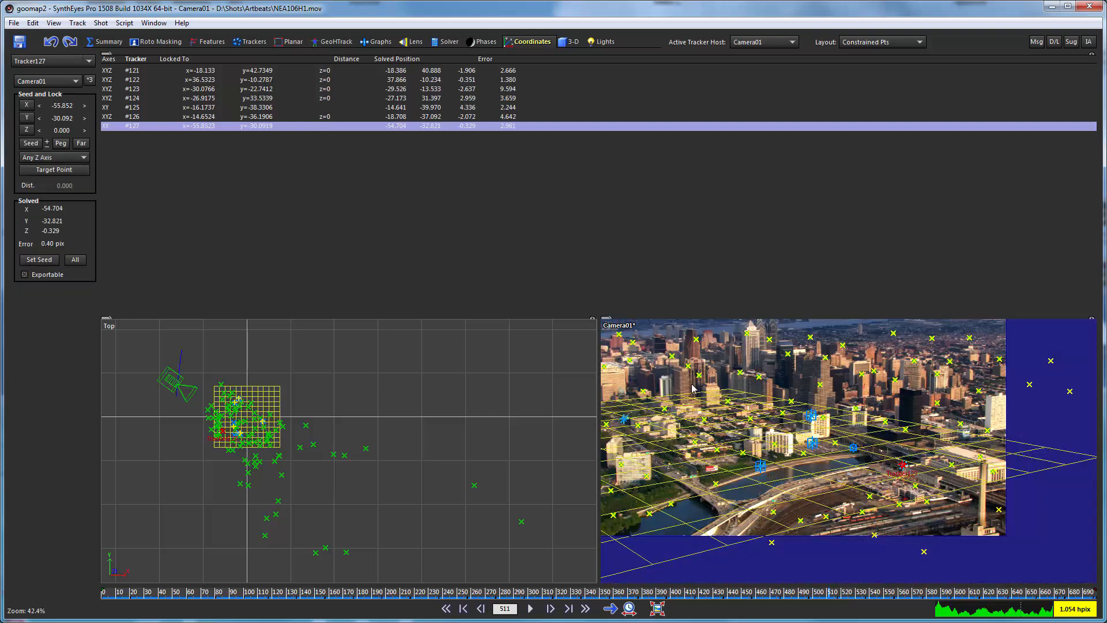
{"action": "middle_click_drag", "start_coordinate": [692, 388], "coordinate": [811, 378]}
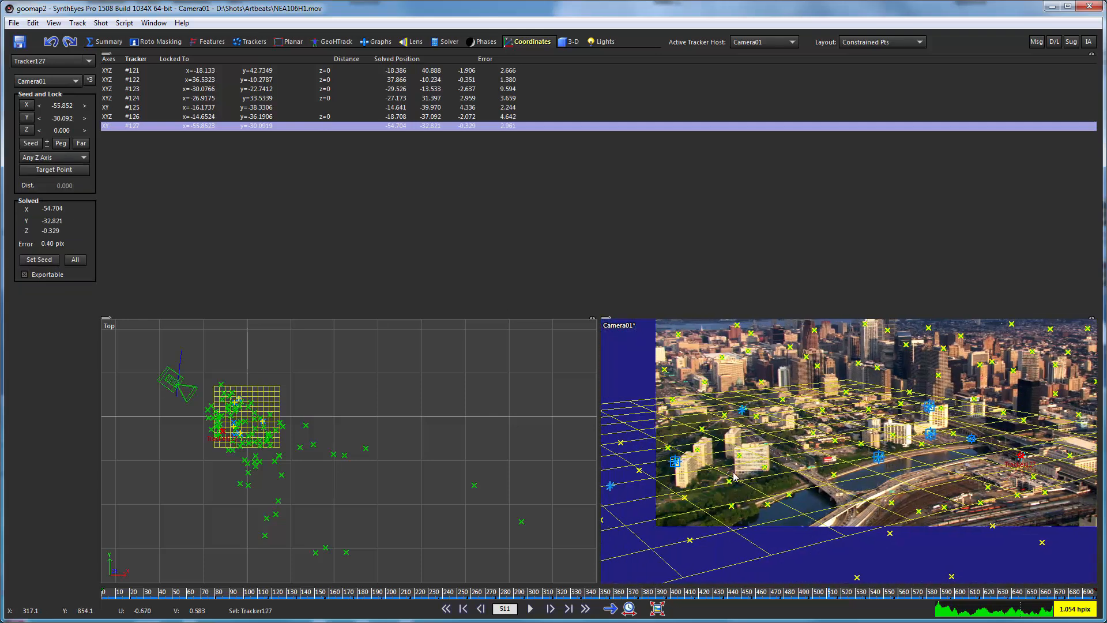
{"action": "left_click", "coordinate": [675, 461]}
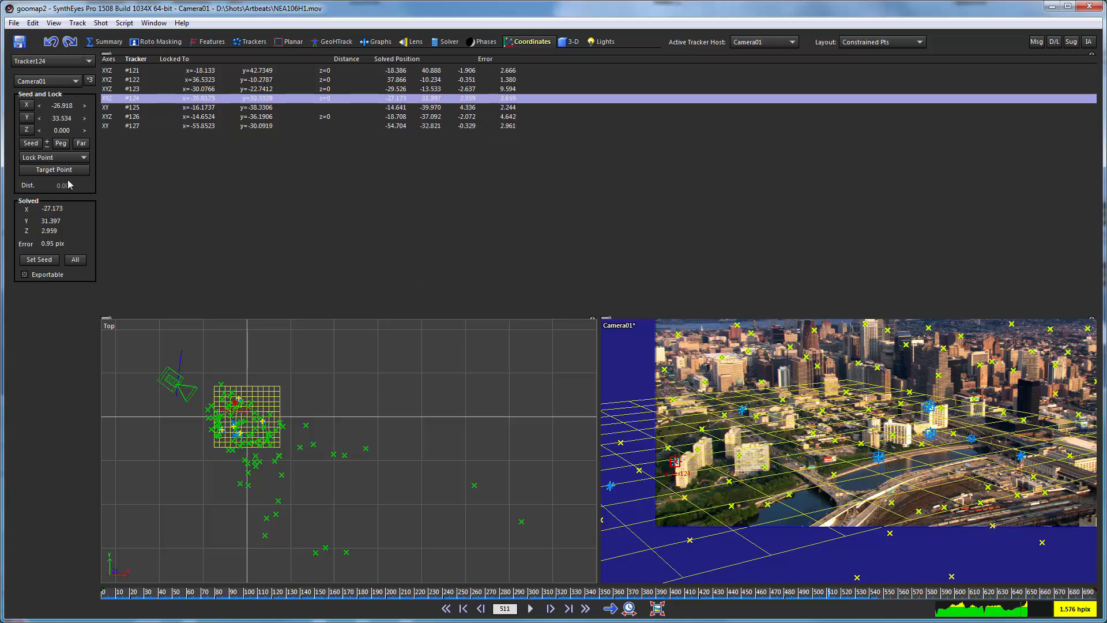
{"action": "left_click", "coordinate": [39, 158]}
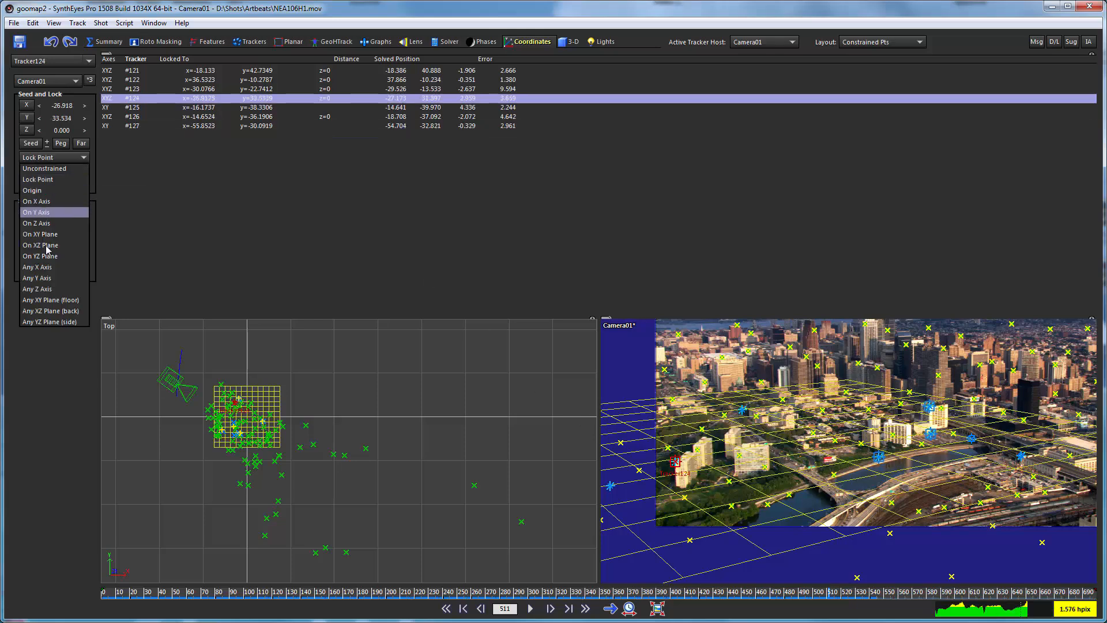
{"action": "left_click", "coordinate": [45, 289]}
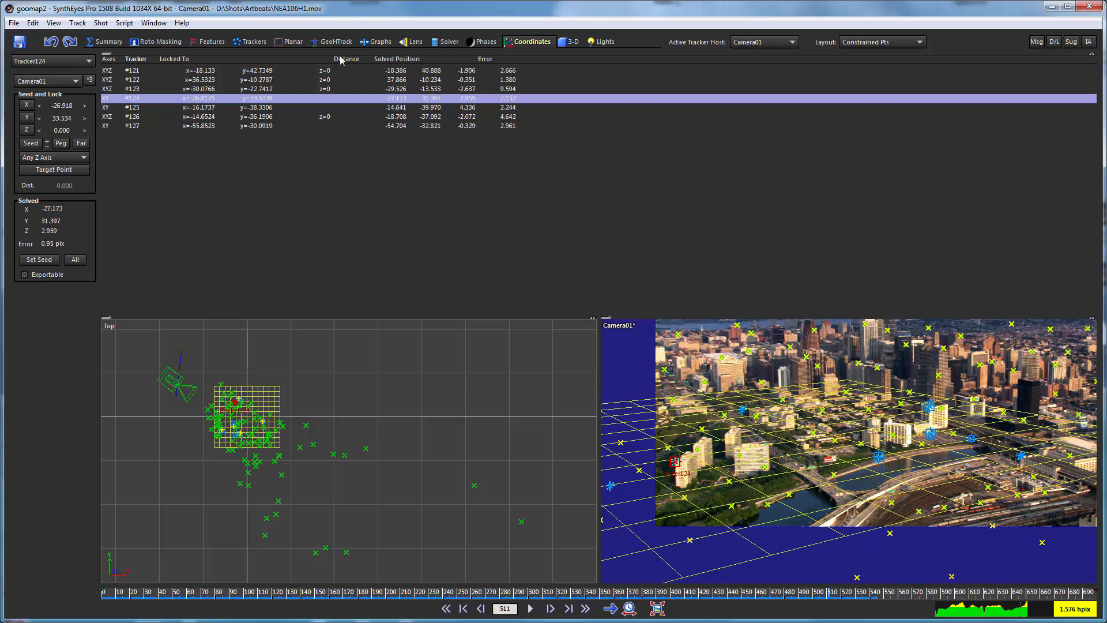
Review the constrained trackers #121 through #127 one by one in the camera view, checking frames 50 and 528.
{"action": "left_click", "coordinate": [141, 71]}
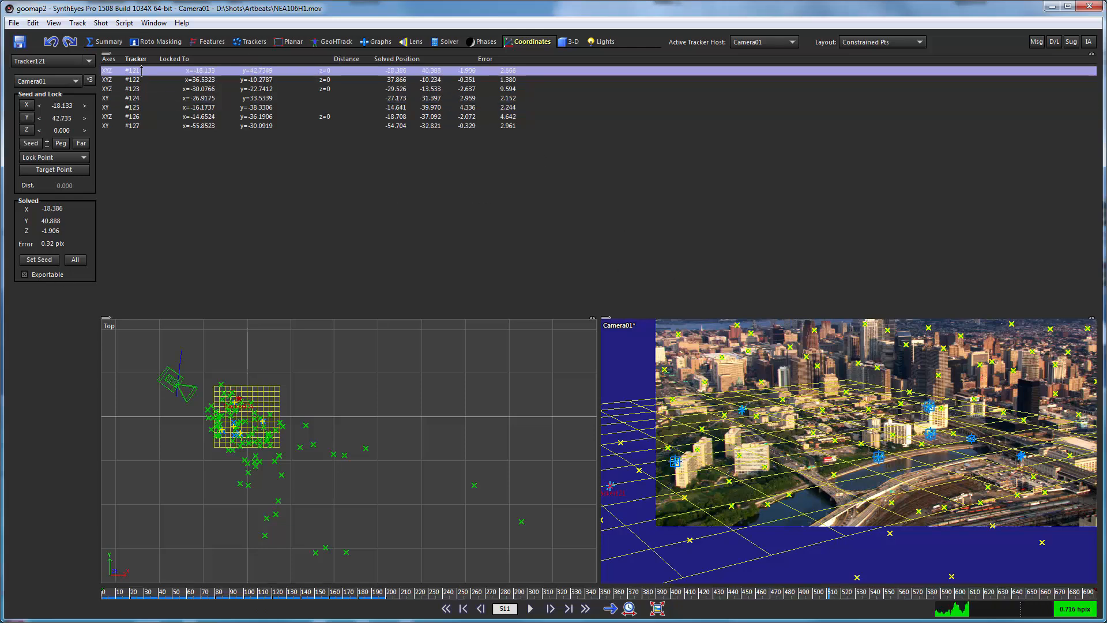
{"action": "left_click_drag", "start_coordinate": [258, 592], "coordinate": [173, 592]}
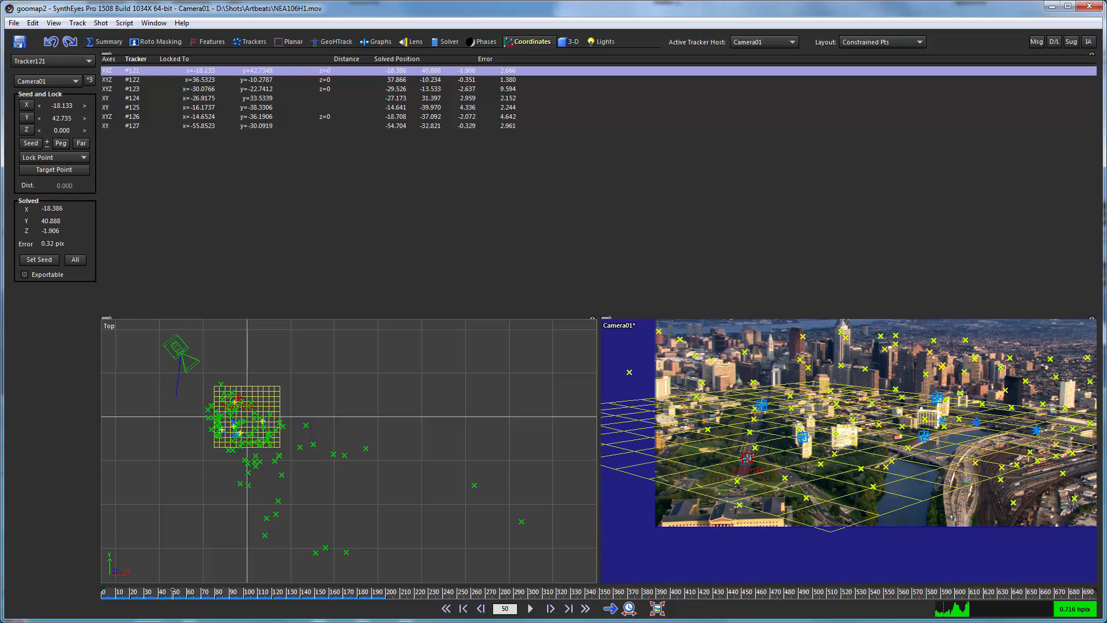
{"action": "left_click", "coordinate": [135, 79]}
{"action": "left_click", "coordinate": [134, 88]}
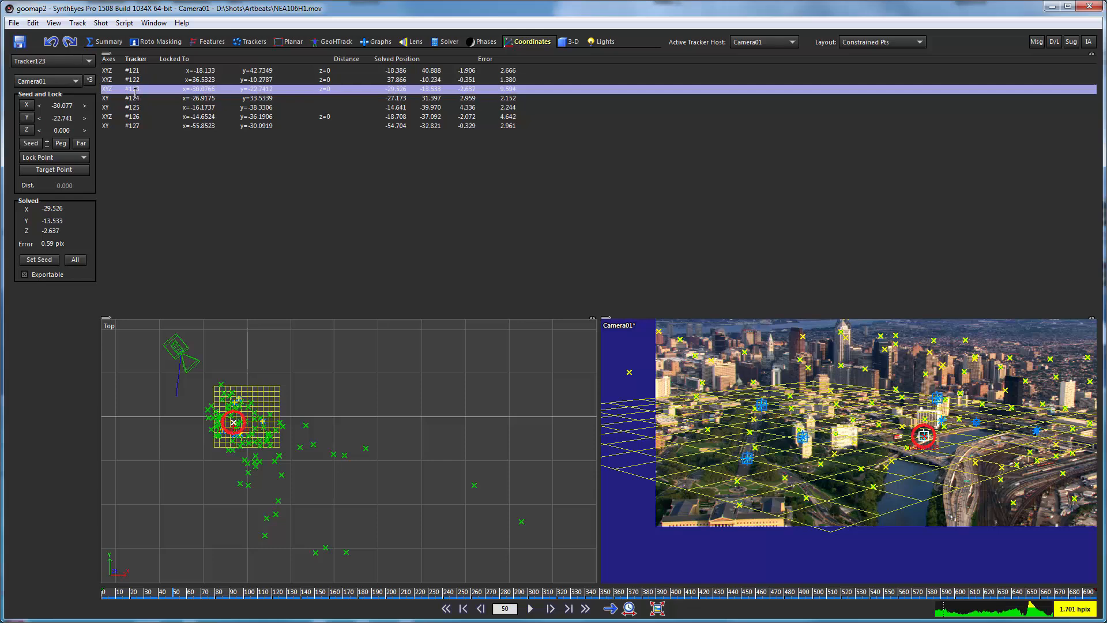
{"action": "left_click", "coordinate": [133, 98]}
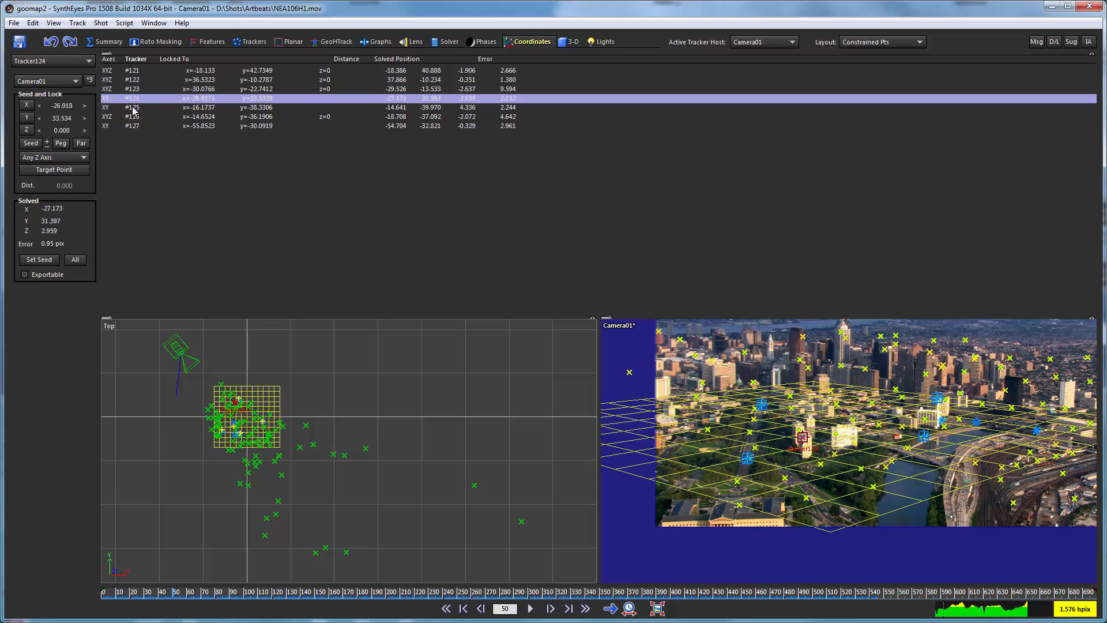
{"action": "left_click", "coordinate": [132, 107]}
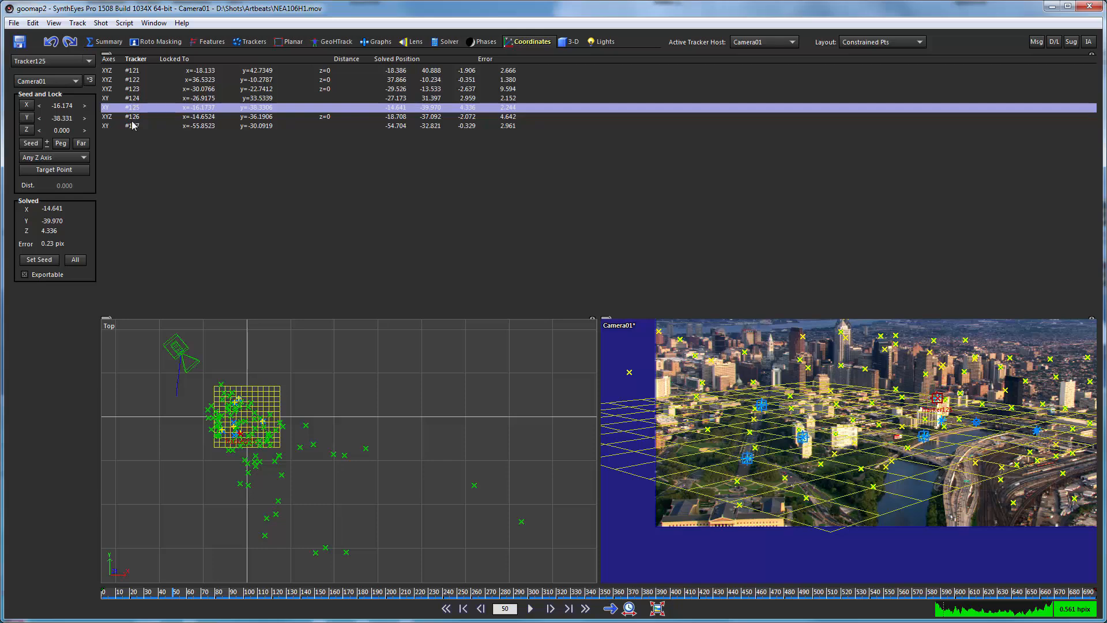
{"action": "left_click", "coordinate": [132, 117]}
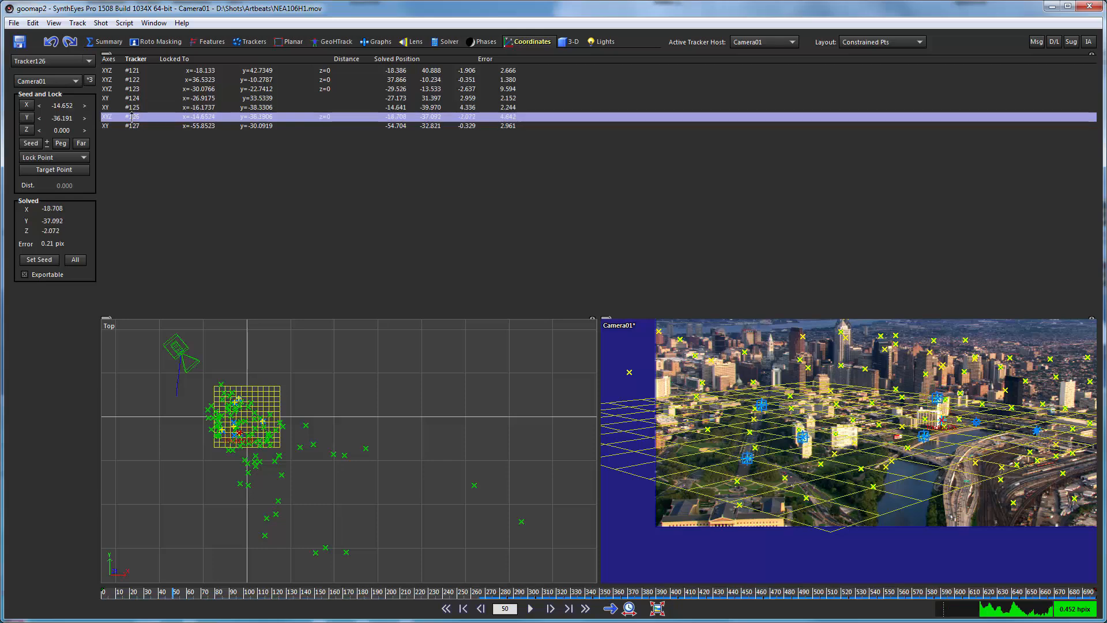
{"action": "left_click", "coordinate": [630, 592]}
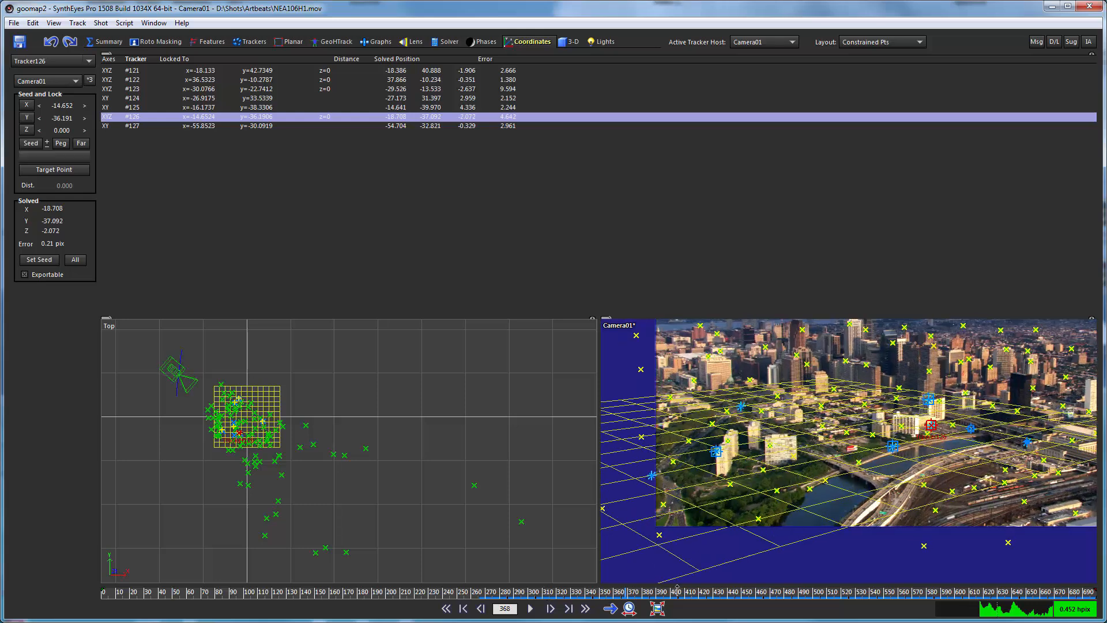
{"action": "left_click_drag", "start_coordinate": [677, 588], "coordinate": [853, 590]}
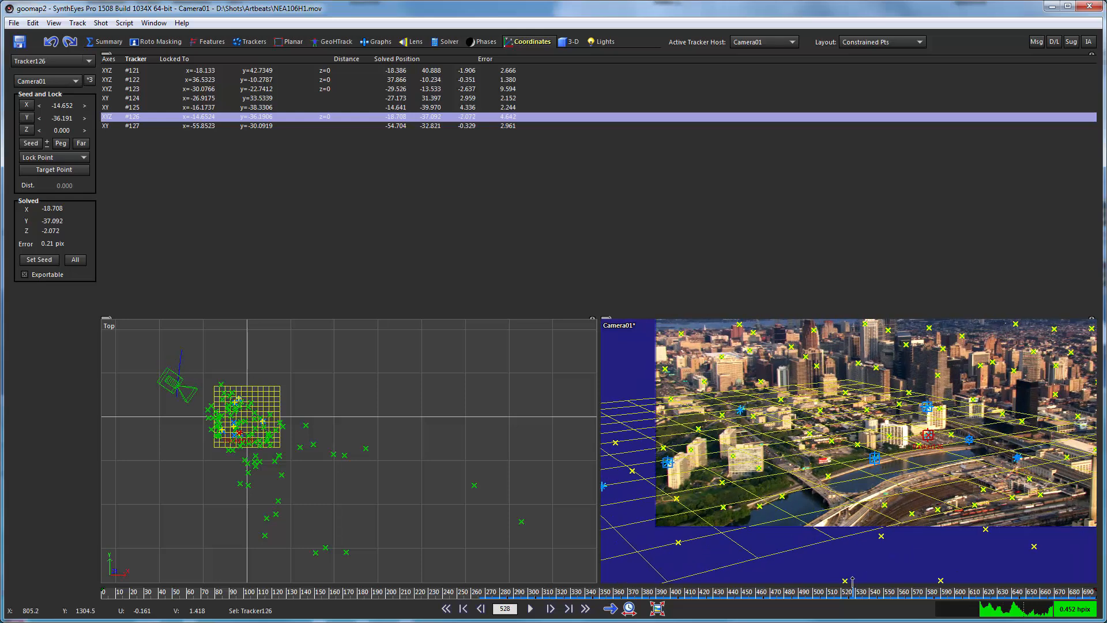
{"action": "left_click", "coordinate": [128, 125]}
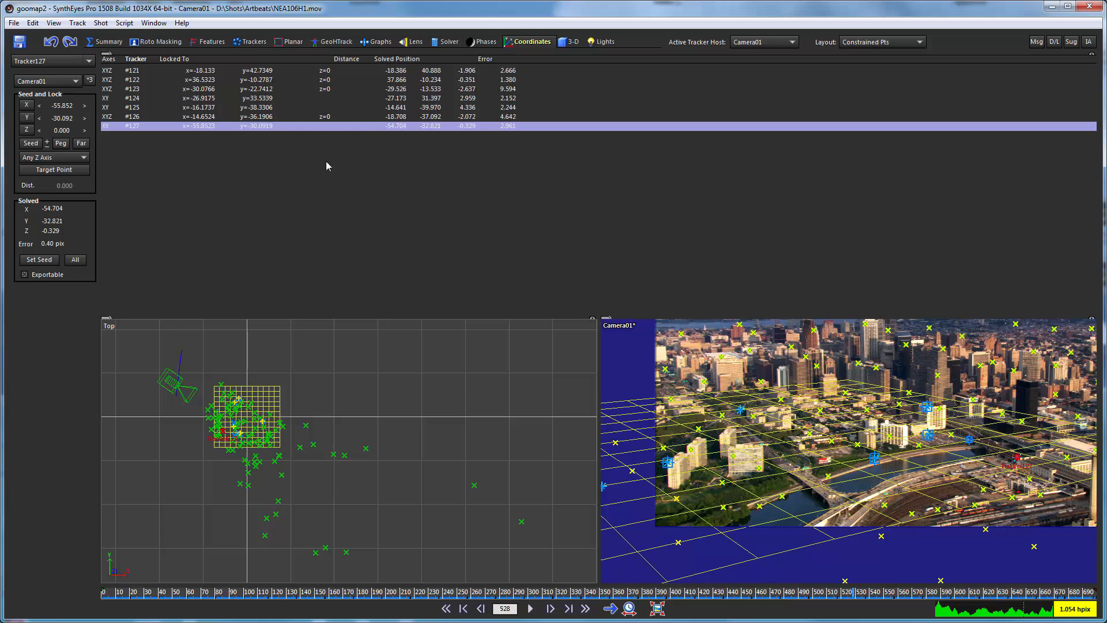
Re-solve the scene in Refine mode with the Any Z Axis constraints, accept the solution, and return to the constrained points list.
{"action": "left_click", "coordinate": [453, 45]}
{"action": "left_click", "coordinate": [61, 84]}
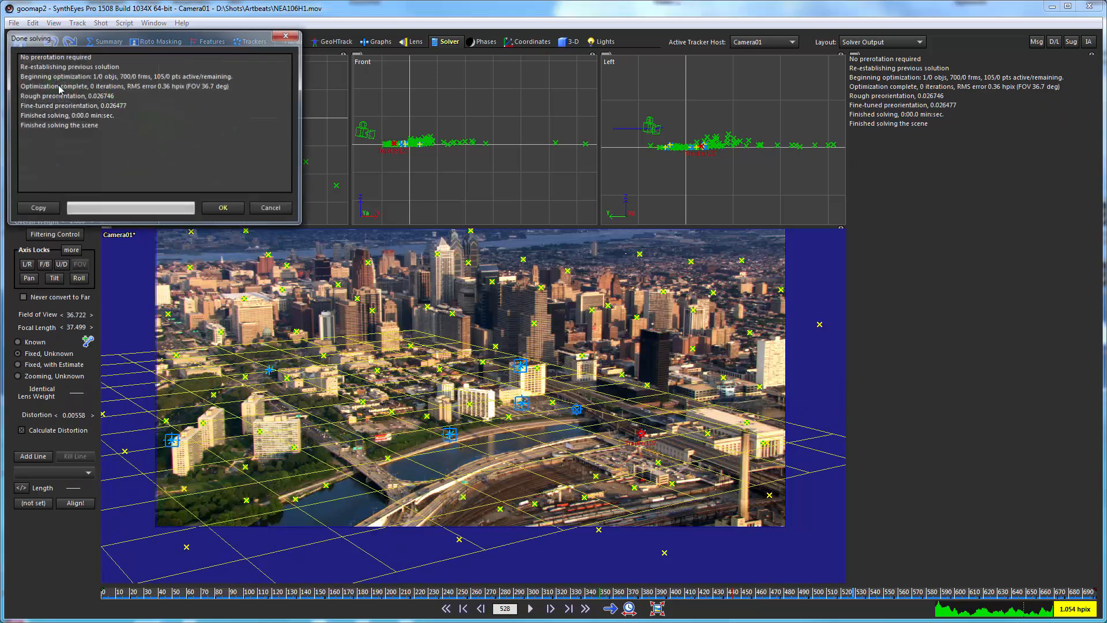
{"action": "left_click", "coordinate": [213, 209]}
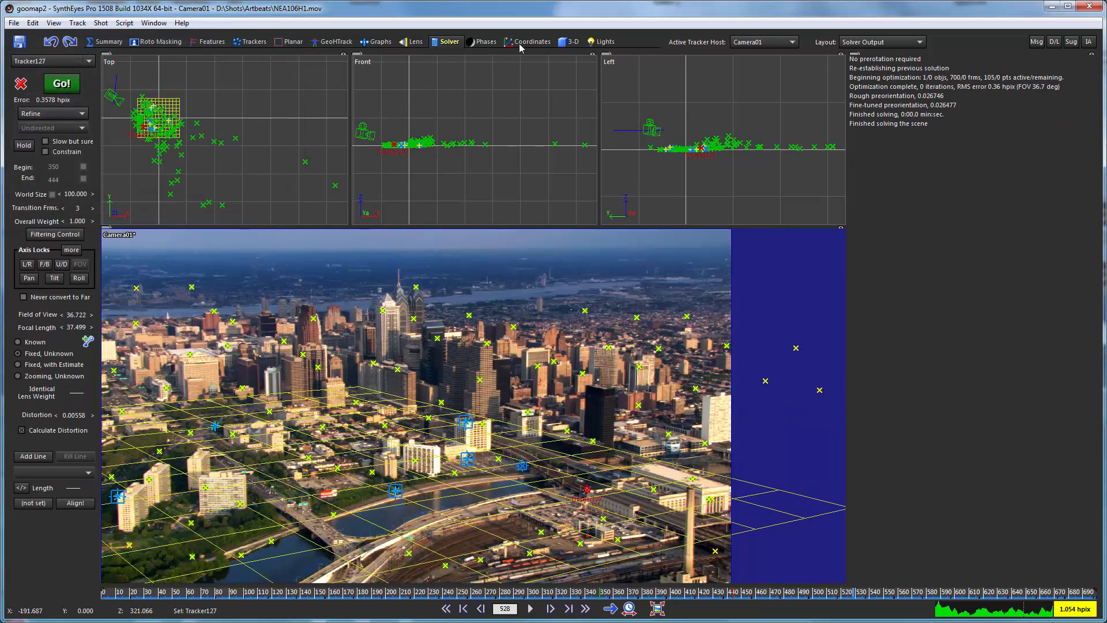
{"action": "left_click", "coordinate": [520, 46]}
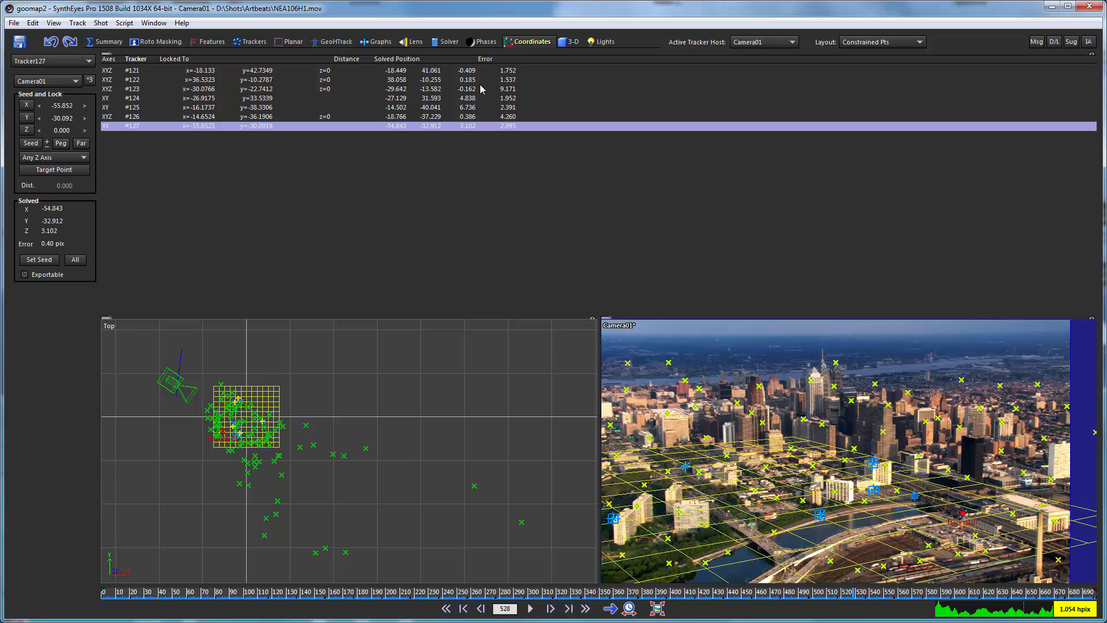
Inspect Tracker123 on the riverbank and re-place it on the planview map at the river end of Race St.
{"action": "left_click", "coordinate": [215, 89]}
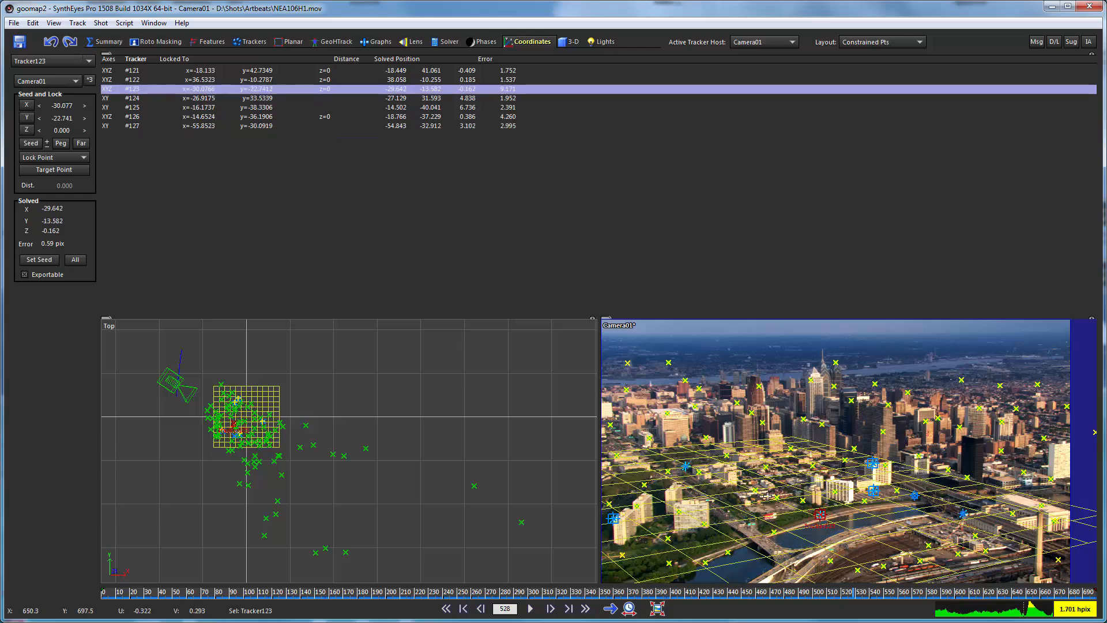
{"action": "scroll", "coordinate": [818, 510], "scroll_direction": "up", "scroll_amount": 5}
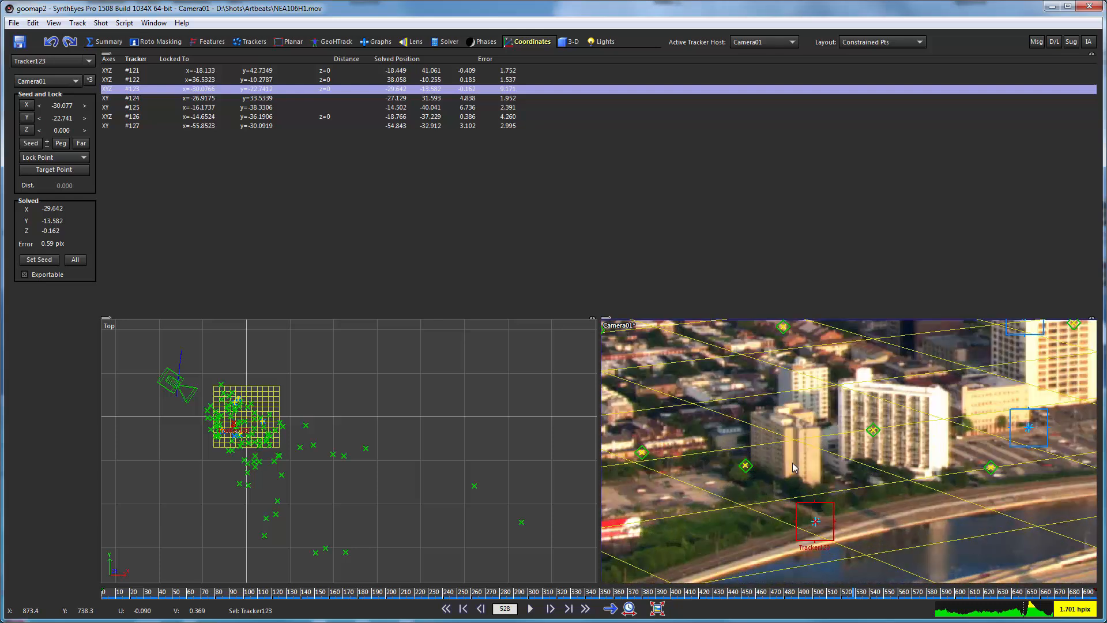
{"action": "scroll", "coordinate": [793, 462], "scroll_direction": "up", "scroll_amount": 2}
{"action": "scroll", "coordinate": [793, 462], "scroll_direction": "down", "scroll_amount": 4}
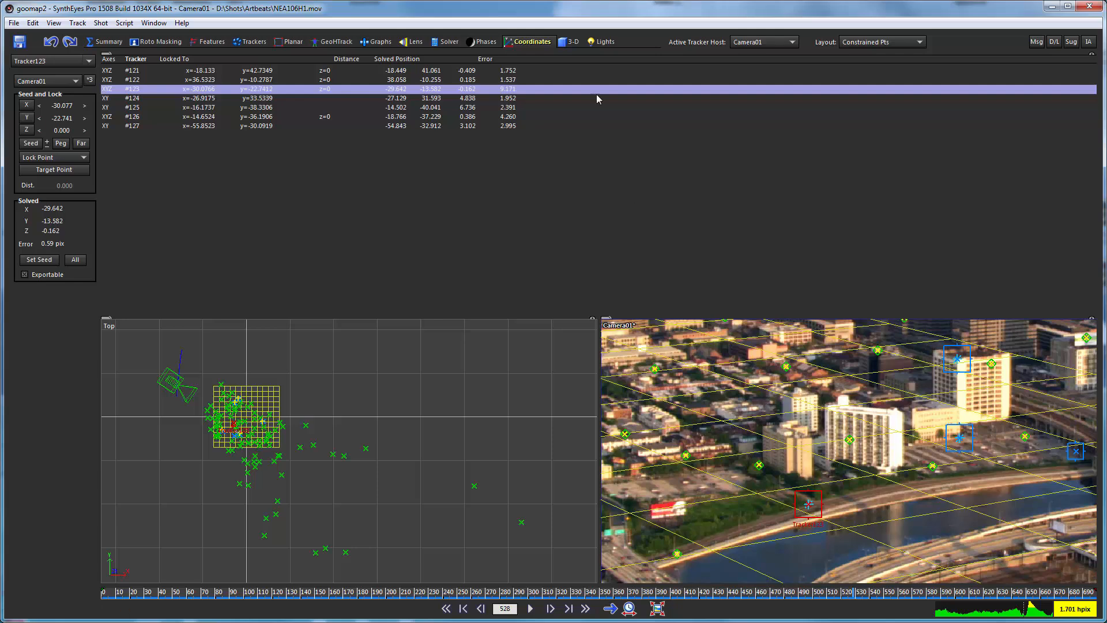
{"action": "left_click", "coordinate": [334, 41]}
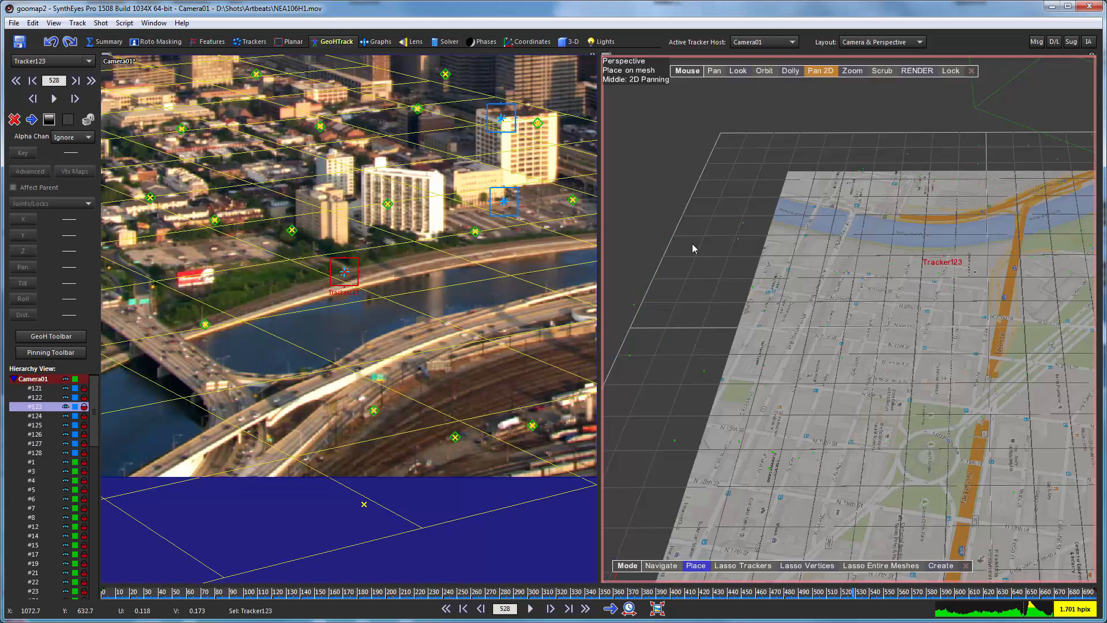
{"action": "scroll", "coordinate": [852, 223], "scroll_direction": "up", "scroll_amount": 5}
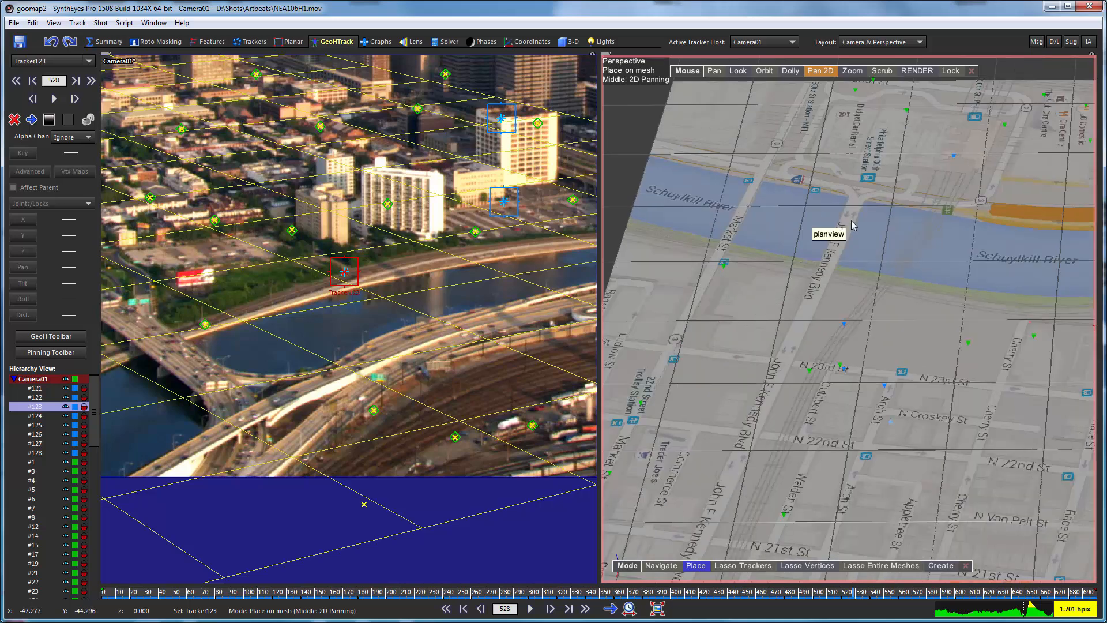
{"action": "scroll", "coordinate": [801, 296], "scroll_direction": "up", "scroll_amount": 2}
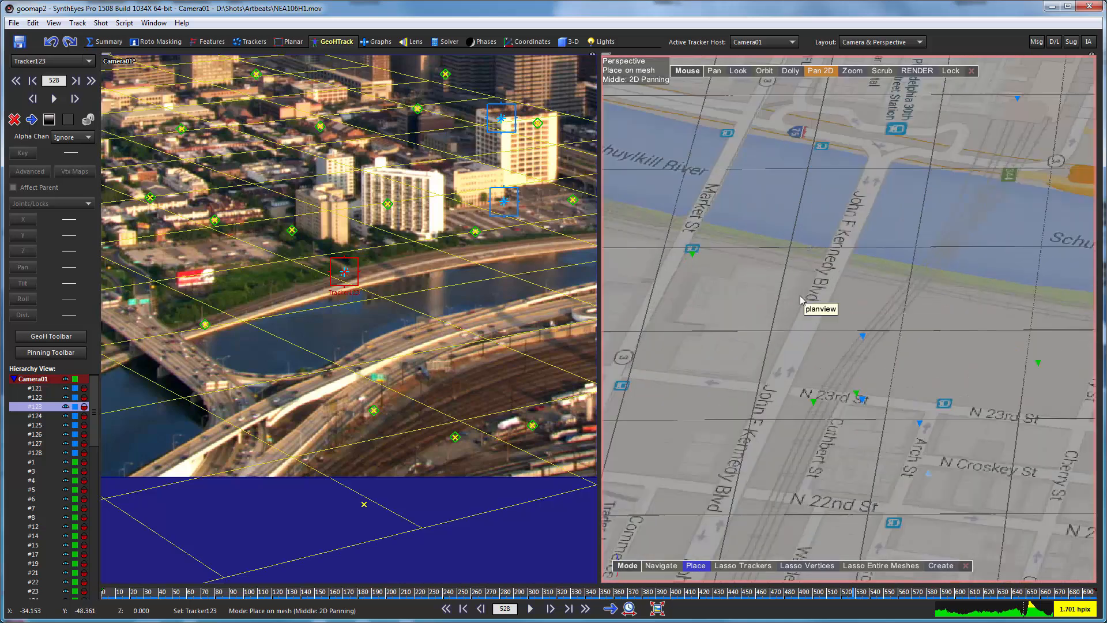
{"action": "middle_click_drag", "start_coordinate": [924, 339], "coordinate": [729, 303]}
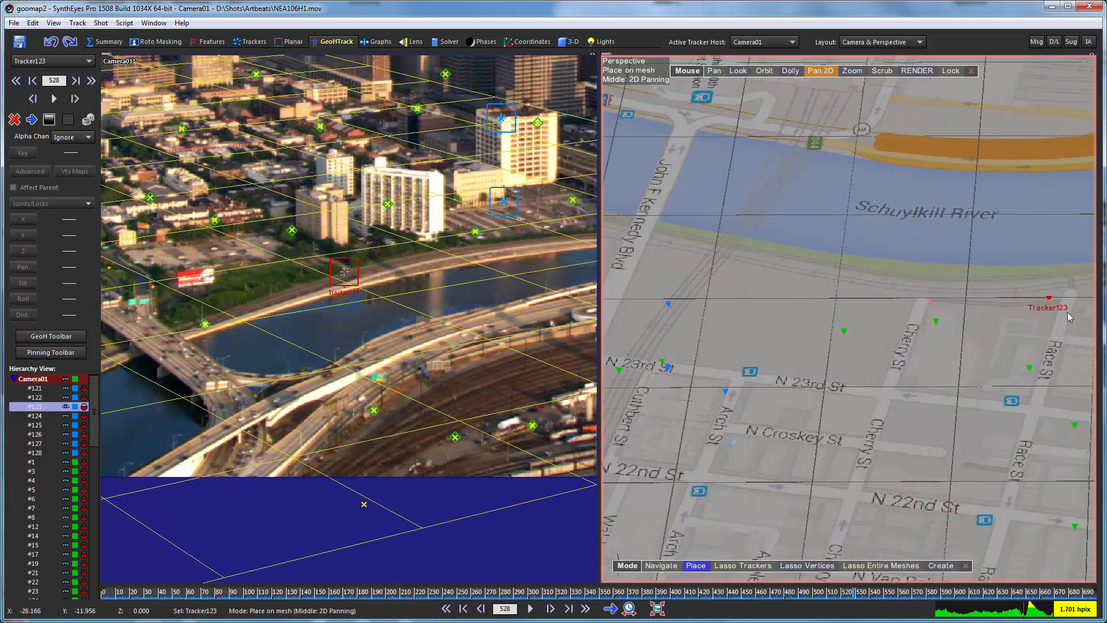
{"action": "middle_click_drag", "start_coordinate": [1019, 329], "coordinate": [961, 305]}
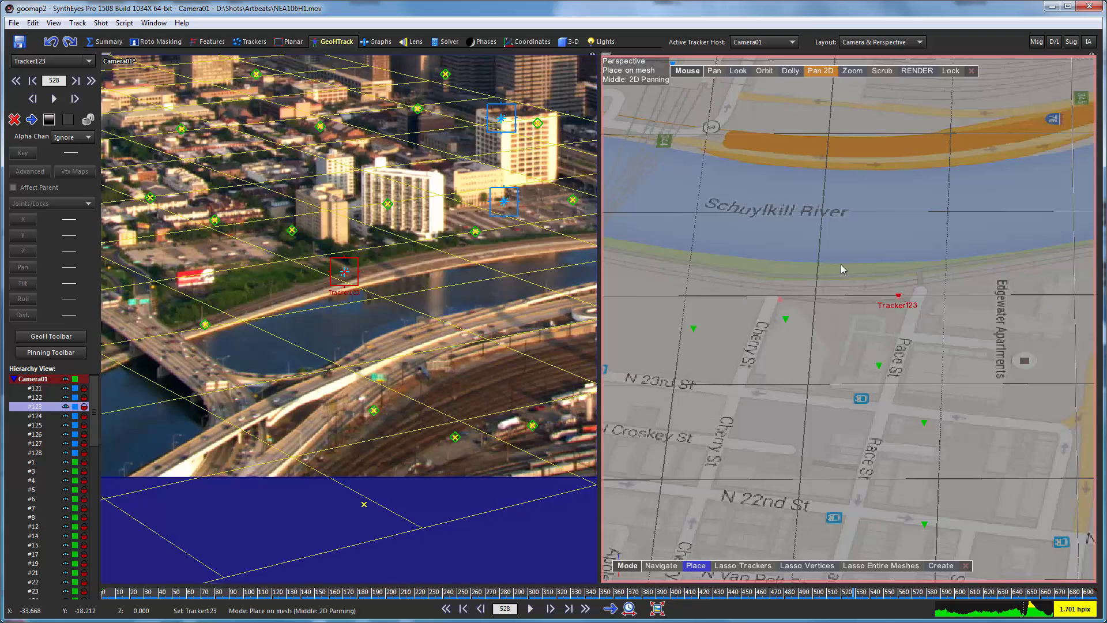
Re-solve the scene in Refine mode with Tracker123's corrected position, accept the solution, and check the constrained points' errors.
{"action": "left_click", "coordinate": [441, 43]}
{"action": "left_click", "coordinate": [67, 85]}
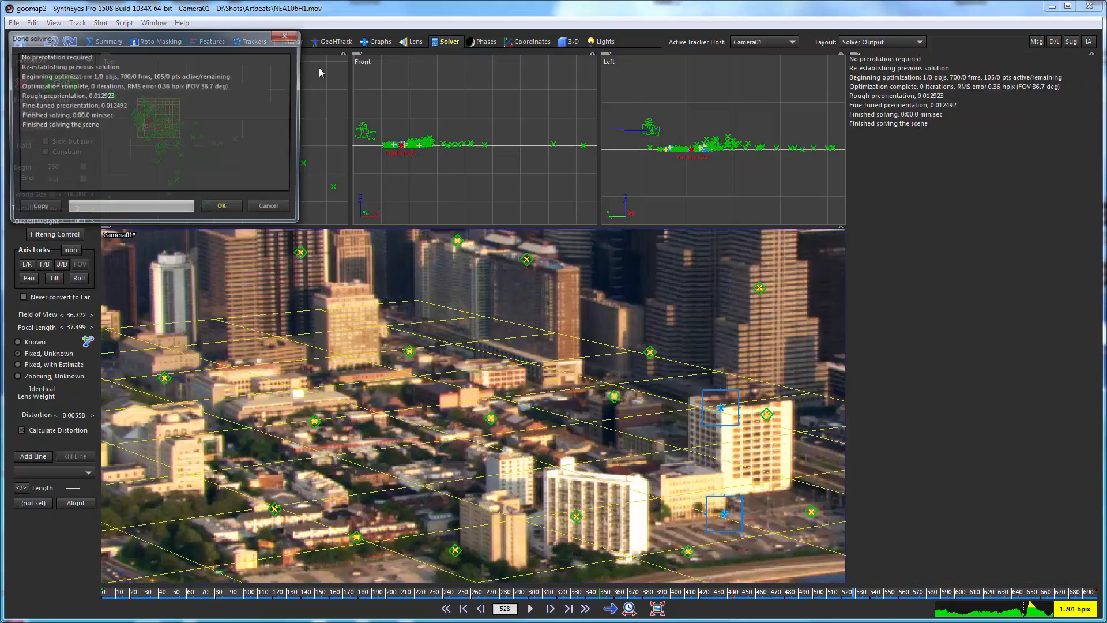
{"action": "left_click", "coordinate": [226, 215]}
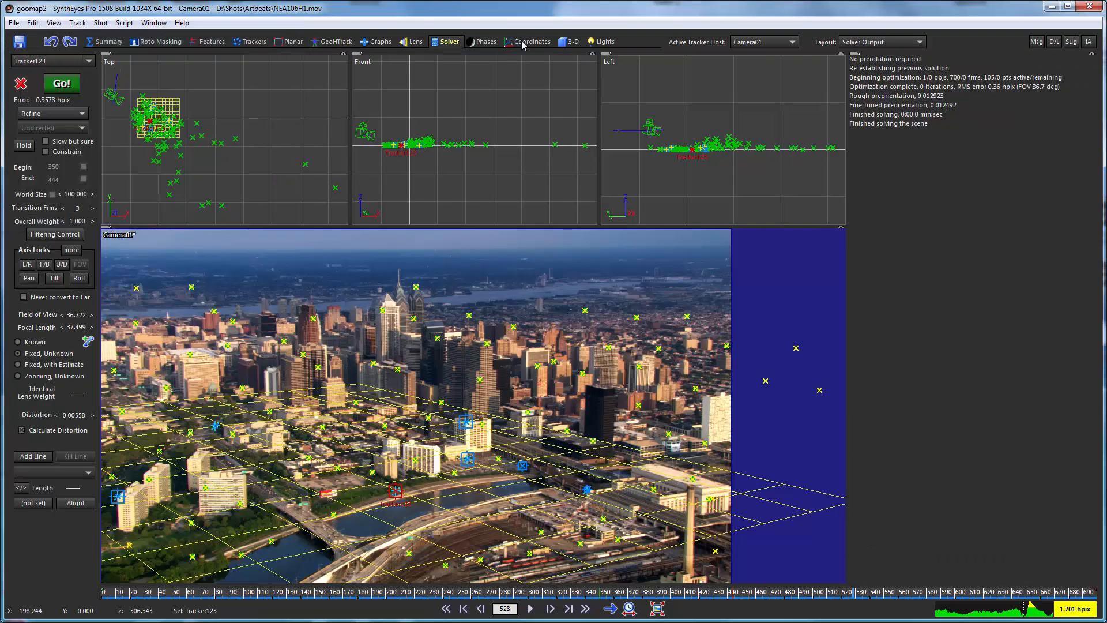
{"action": "left_click", "coordinate": [522, 42]}
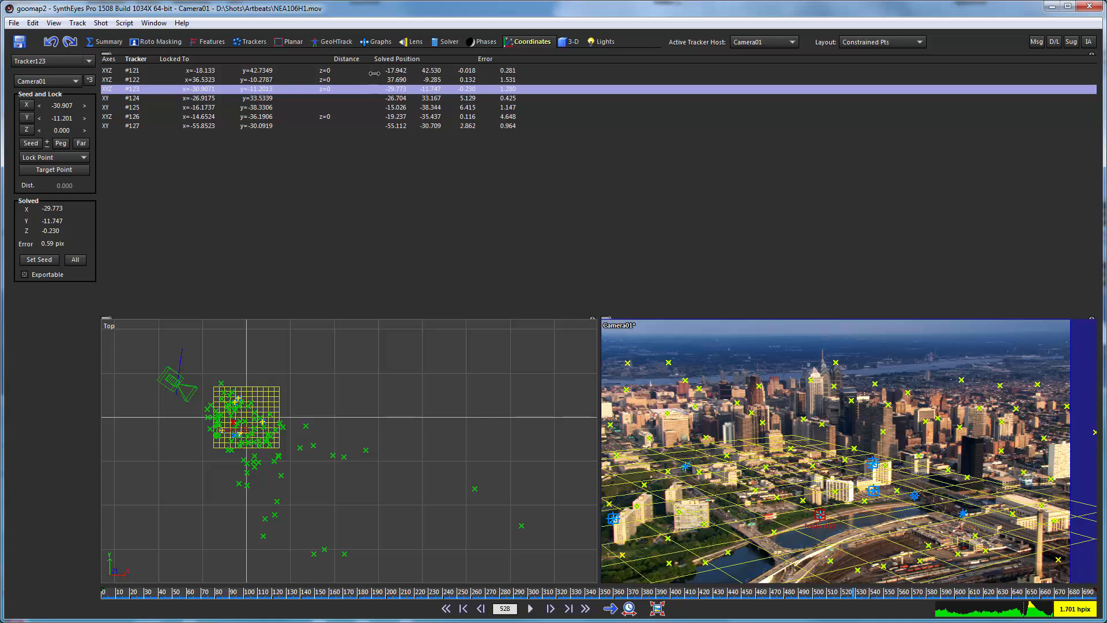
Run another Refine solve with the tracker constraints enforced, accept it, and return to the constrained points list.
{"action": "left_click", "coordinate": [446, 45]}
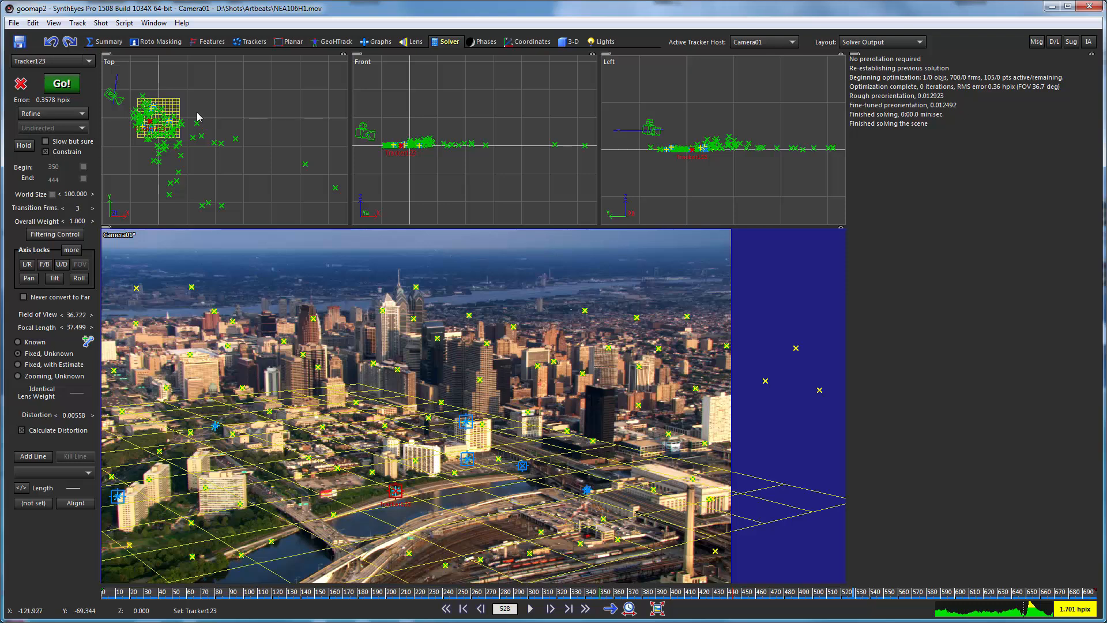
{"action": "left_click", "coordinate": [49, 86]}
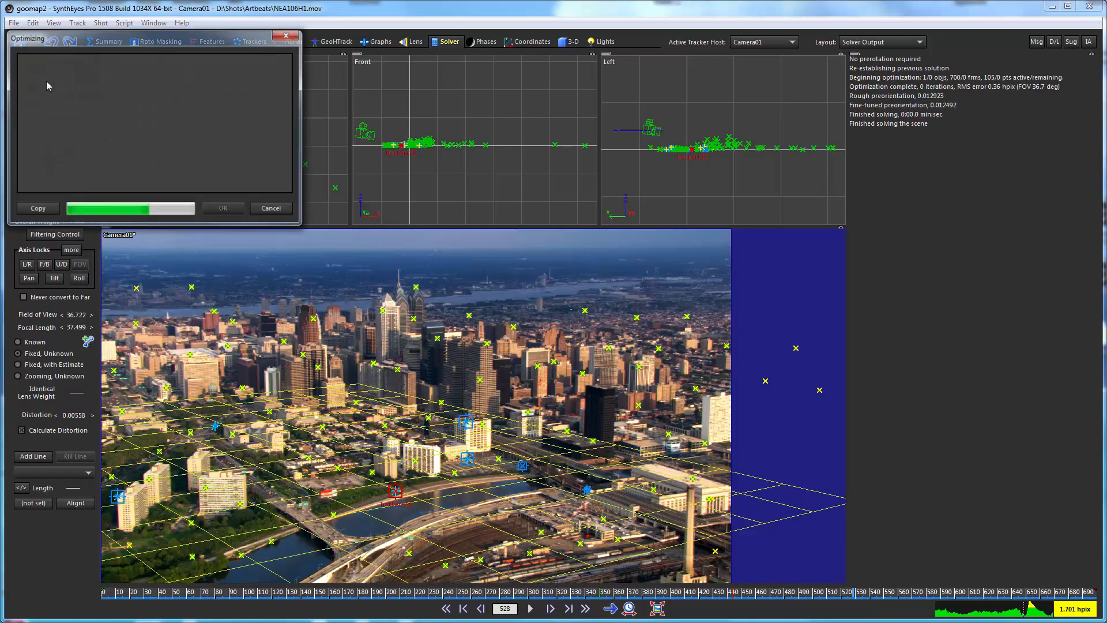
{"action": "left_click", "coordinate": [236, 210]}
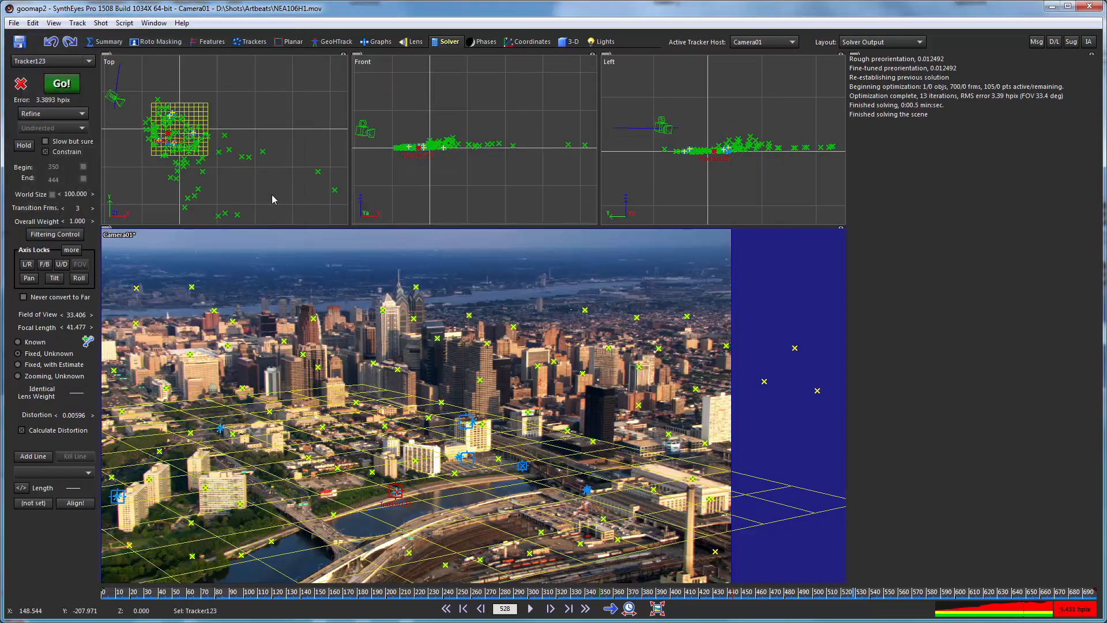
{"action": "left_click", "coordinate": [522, 43]}
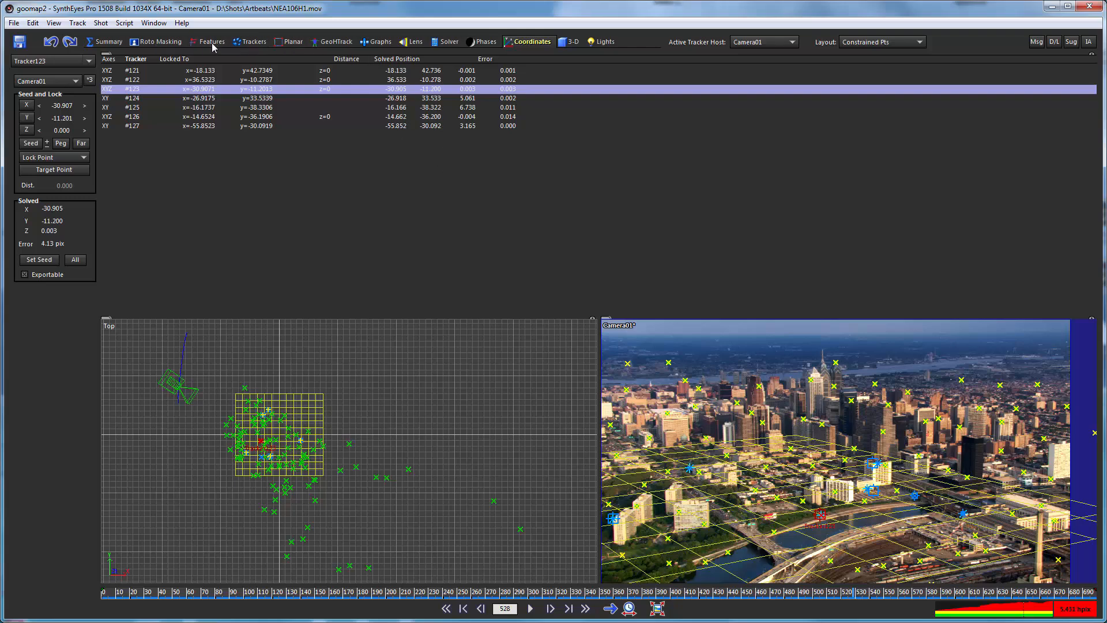
Scrub through the shot in the full camera view to check how the constrained trackers follow the city.
{"action": "left_click", "coordinate": [252, 44]}
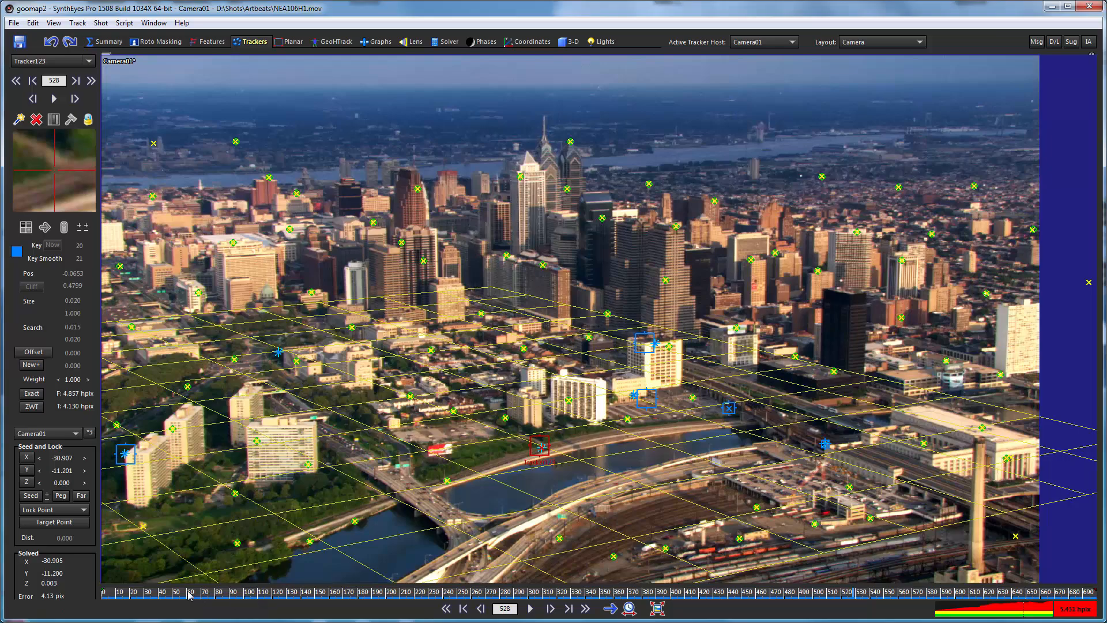
{"action": "left_click_drag", "start_coordinate": [190, 594], "coordinate": [981, 591]}
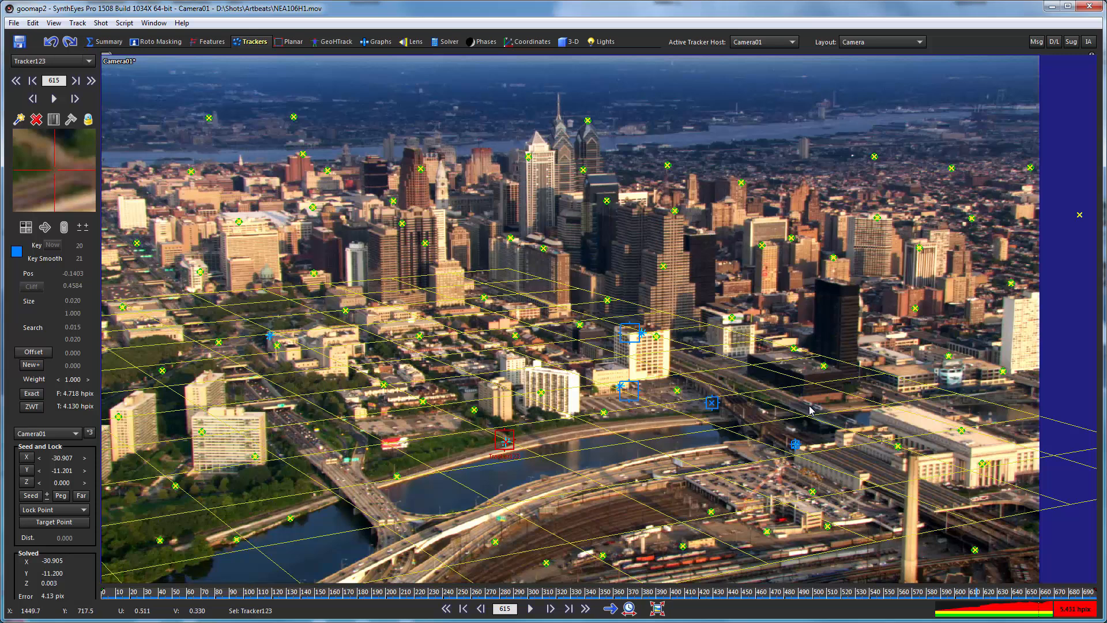
Fill the workspace with the perspective view locked to Camera01, reset its 2D pan, and scrub the shot to check the map overlay.
{"action": "left_click", "coordinate": [336, 42]}
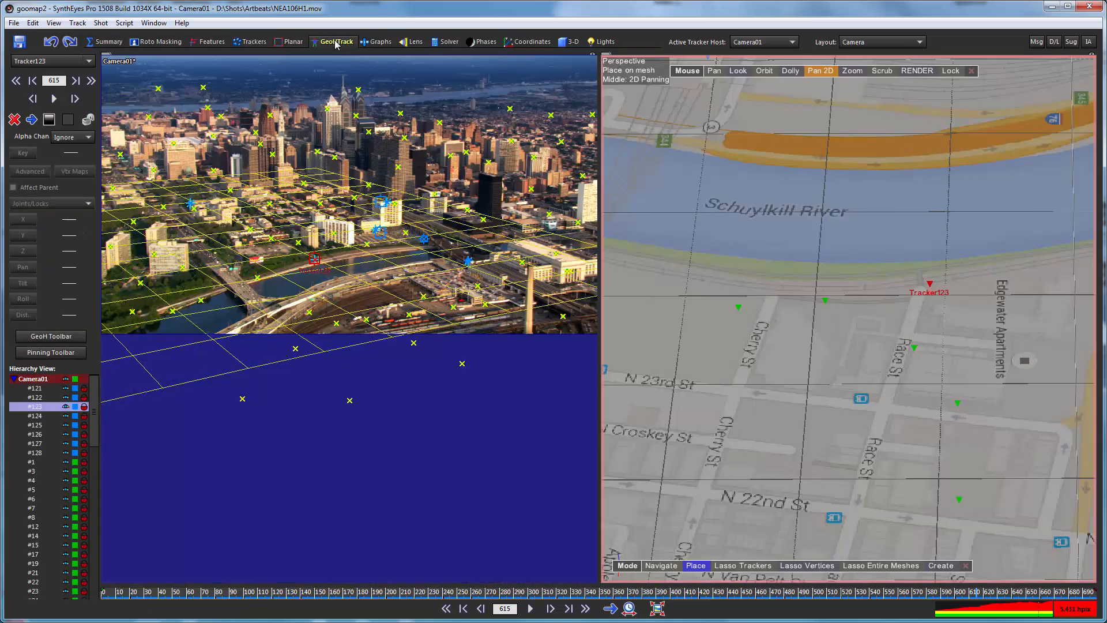
{"action": "left_click", "coordinate": [871, 42]}
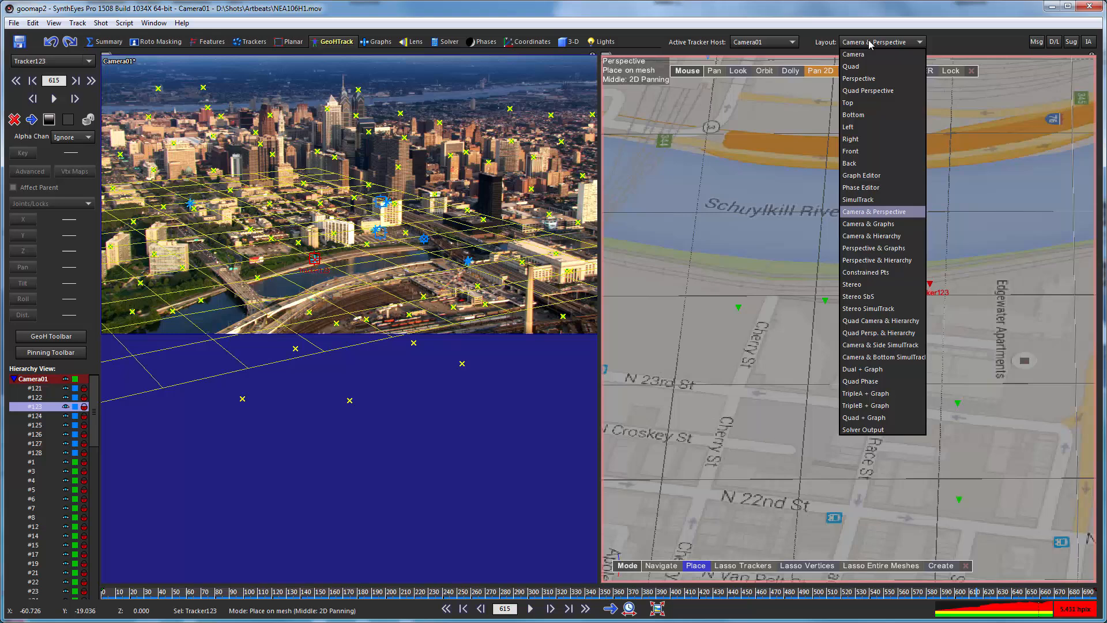
{"action": "left_click", "coordinate": [868, 80]}
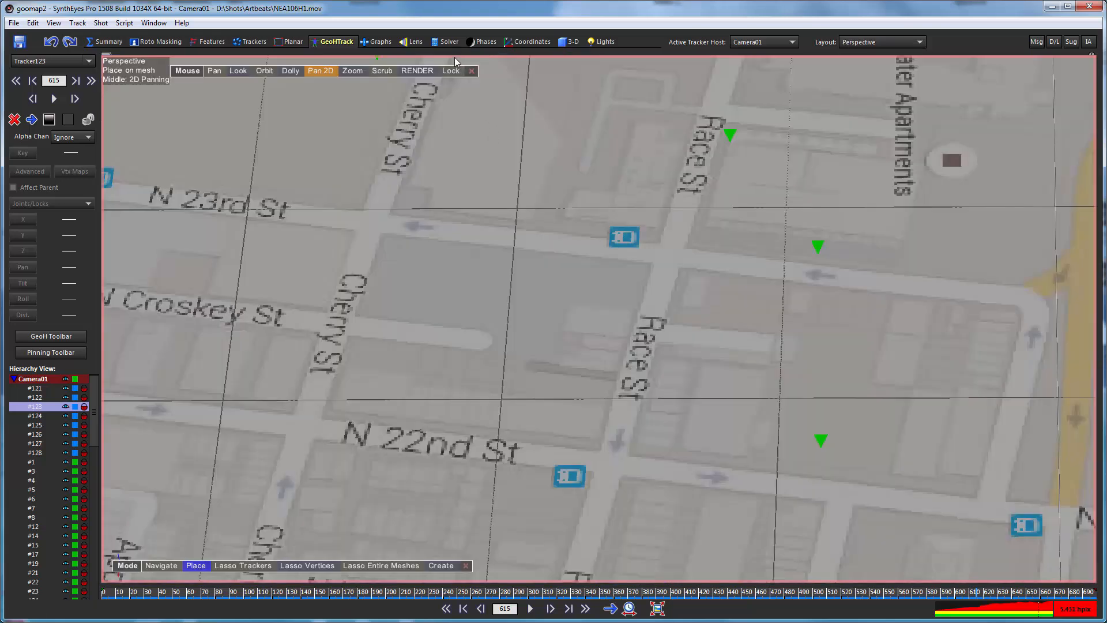
{"action": "left_click", "coordinate": [447, 71]}
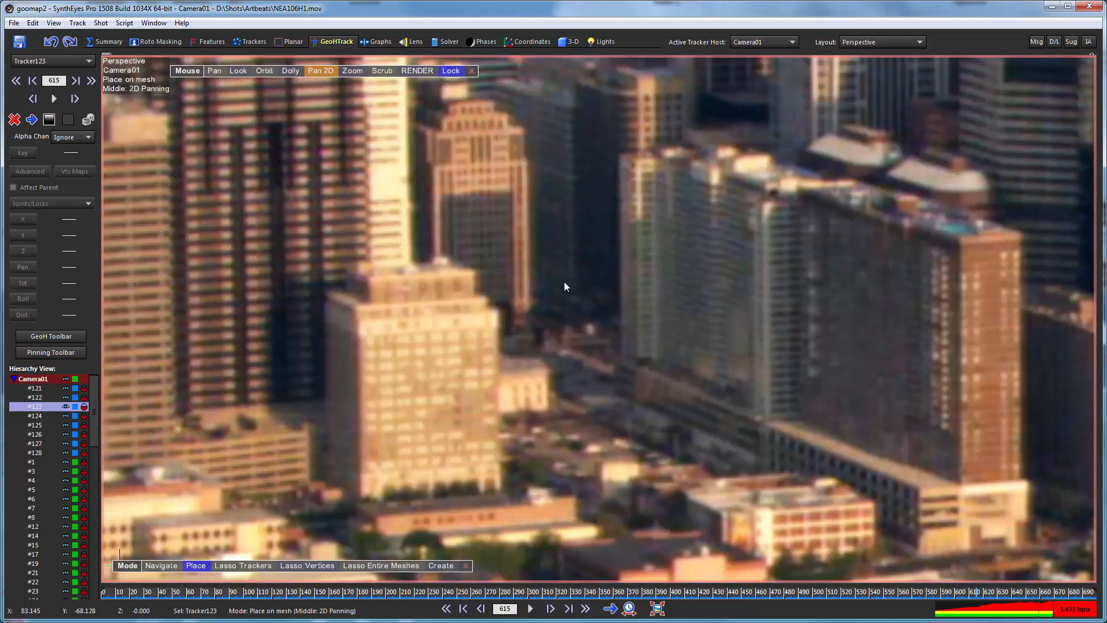
{"action": "left_click", "coordinate": [317, 68]}
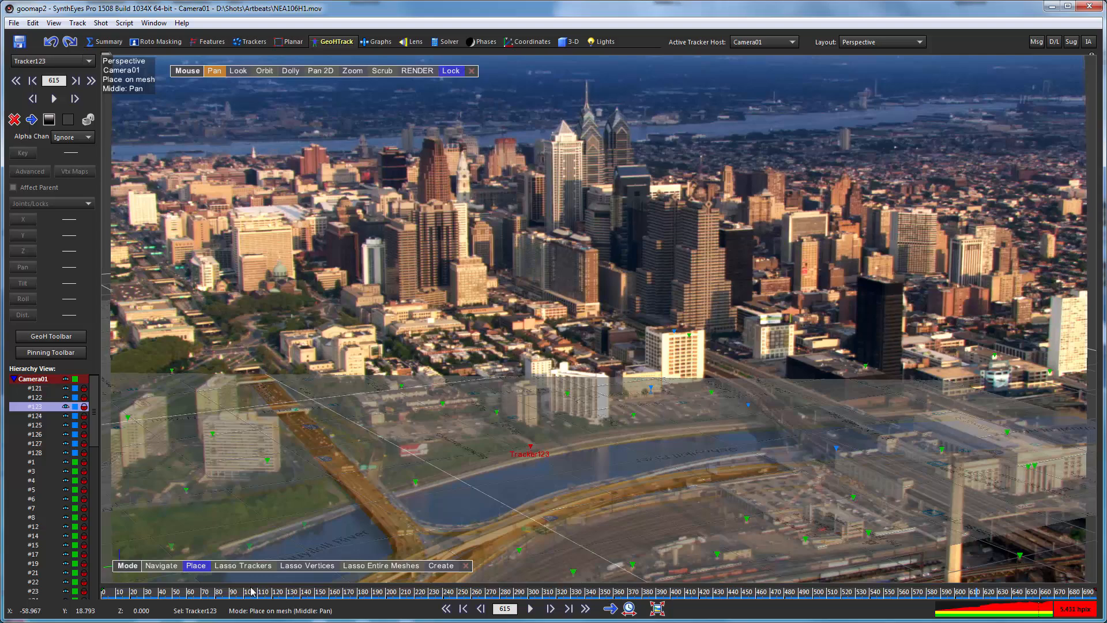
{"action": "left_click_drag", "start_coordinate": [298, 594], "coordinate": [792, 594]}
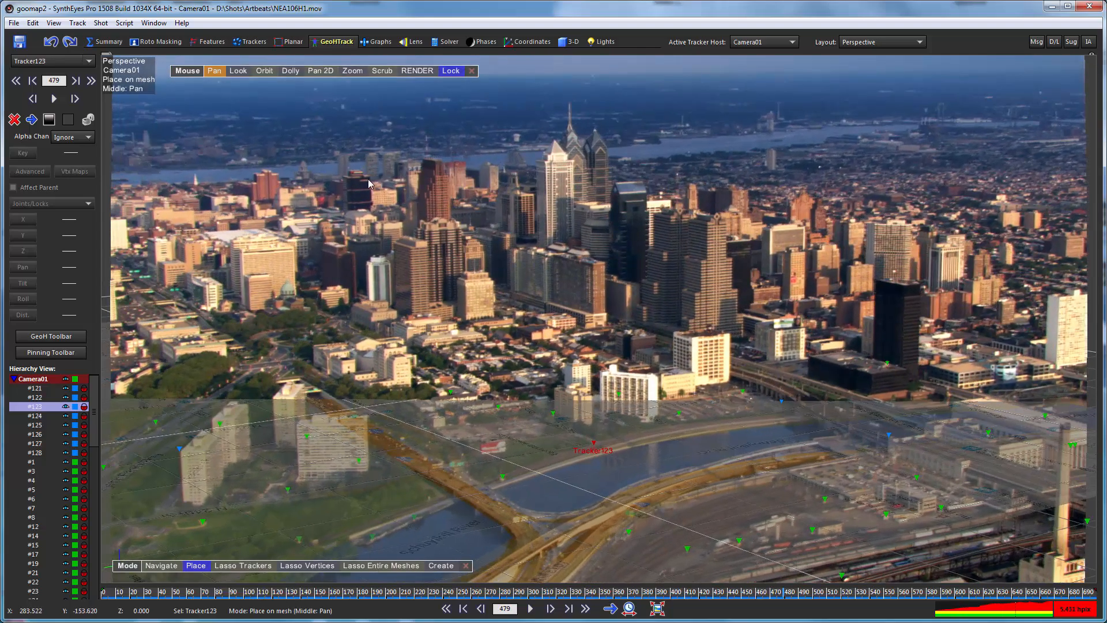
Set the solver's world size to 500 to enlarge the tracker markers in the perspective view.
{"action": "right_click", "coordinate": [324, 101]}
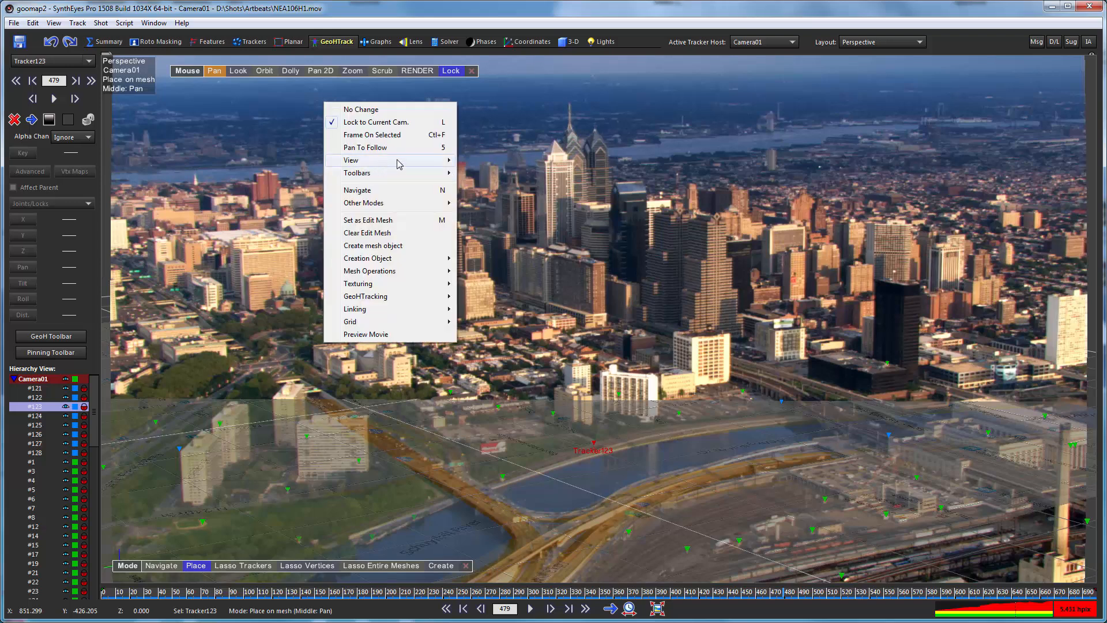
{"action": "mouse_move", "coordinate": [397, 161]}
{"action": "key", "text": "Escape"}
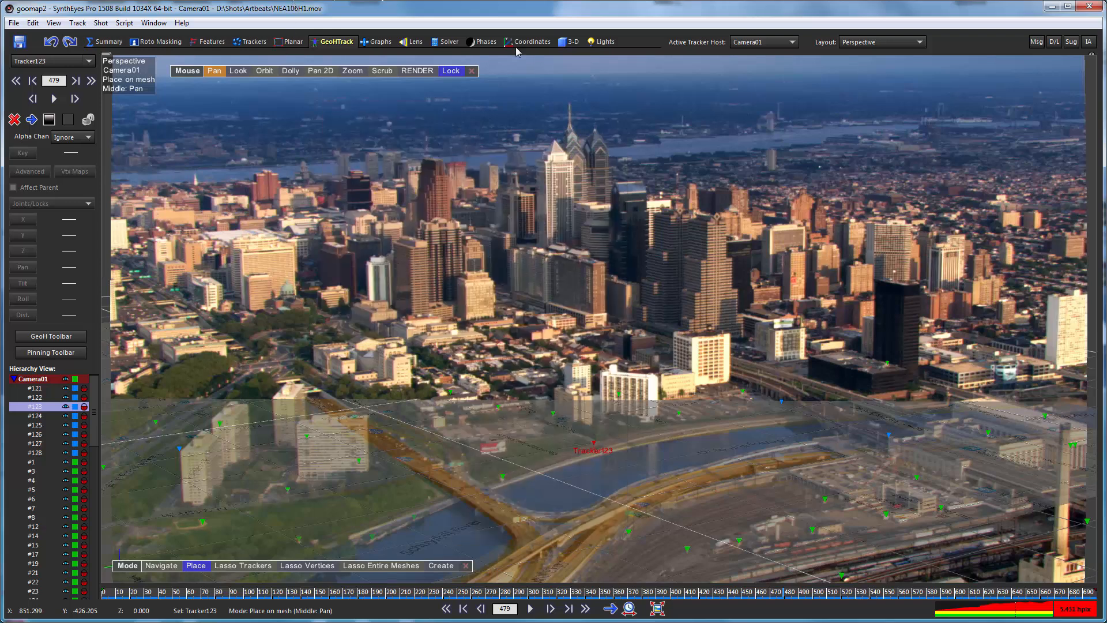
{"action": "left_click", "coordinate": [445, 43]}
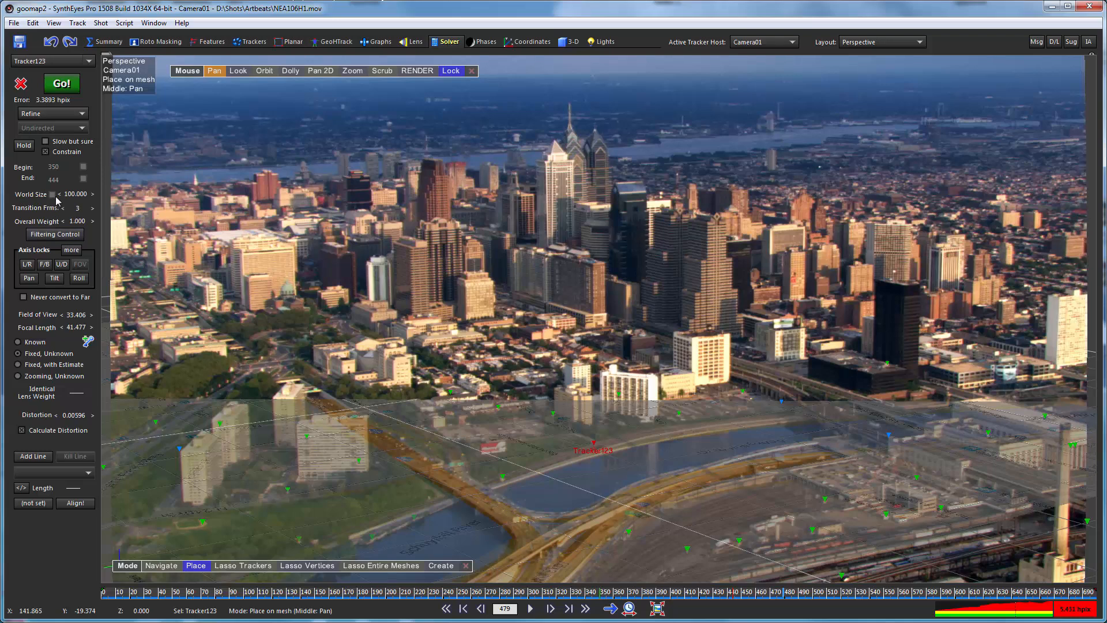
{"action": "double_click", "coordinate": [76, 195]}
{"action": "type", "text": "500"}
{"action": "key", "text": "Return"}
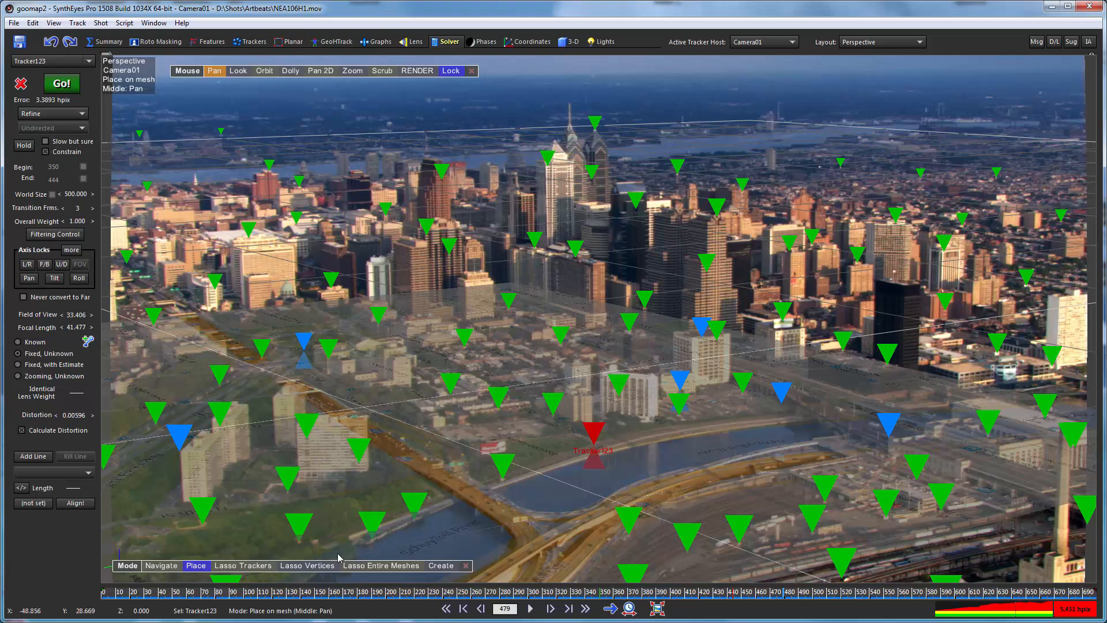
Scrub through the shot and back to frame 0 to compare the enlarged trackers and map with the footage.
{"action": "left_click", "coordinate": [282, 596]}
{"action": "left_click_drag", "start_coordinate": [282, 596], "coordinate": [1095, 594]}
{"action": "left_click_drag", "start_coordinate": [1071, 557], "coordinate": [923, 597]}
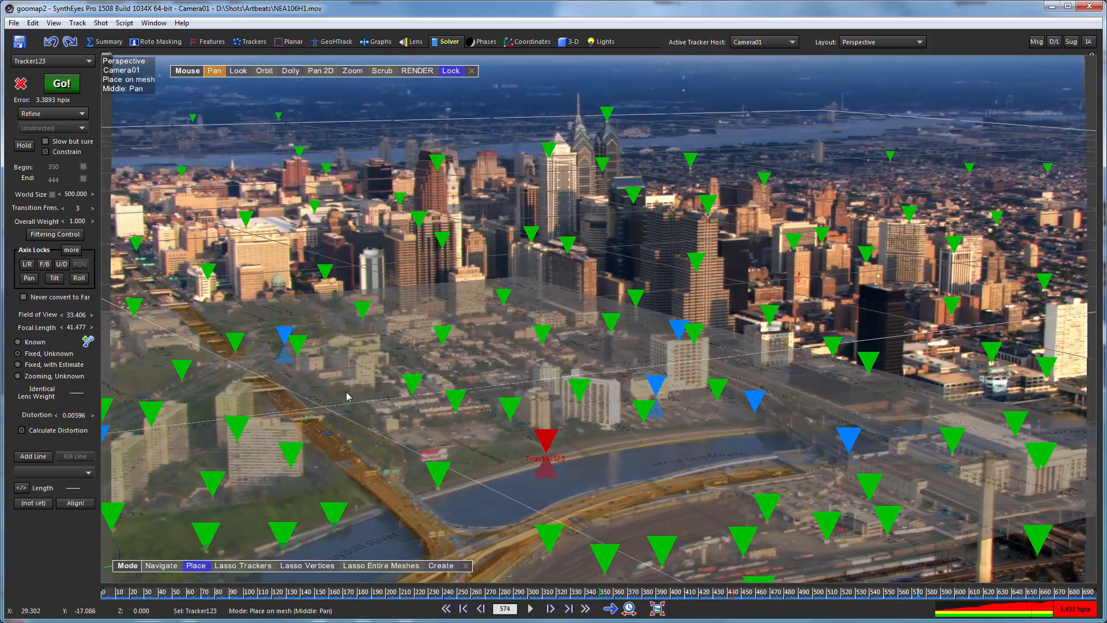
{"action": "left_click_drag", "start_coordinate": [287, 594], "coordinate": [104, 593]}
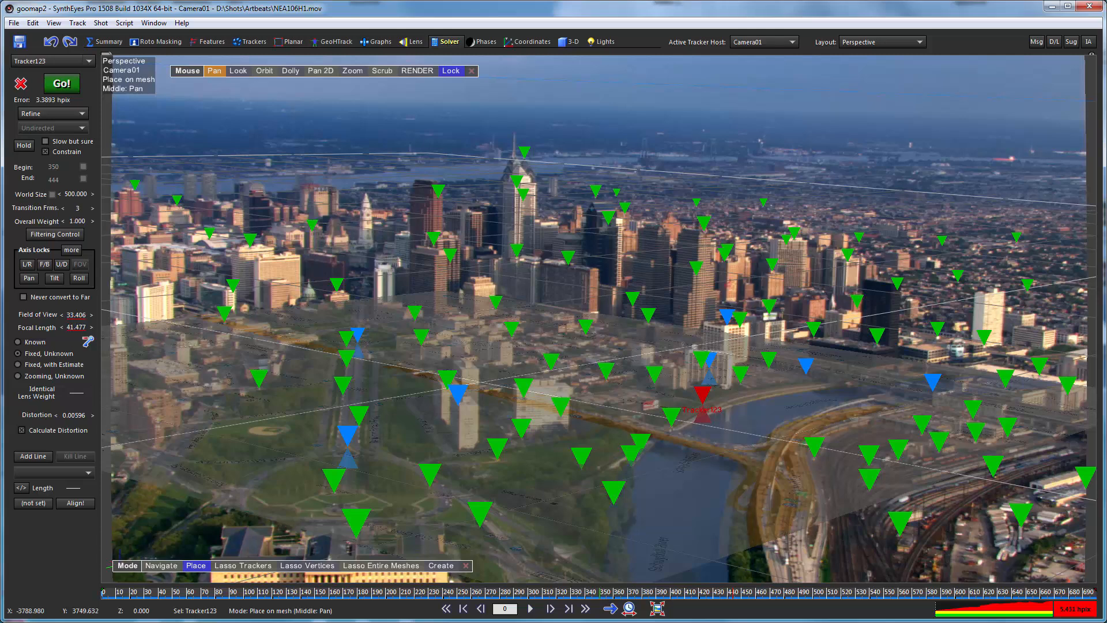
Select the planview plane and raise its opacity to 1.000.
{"action": "left_click", "coordinate": [562, 43]}
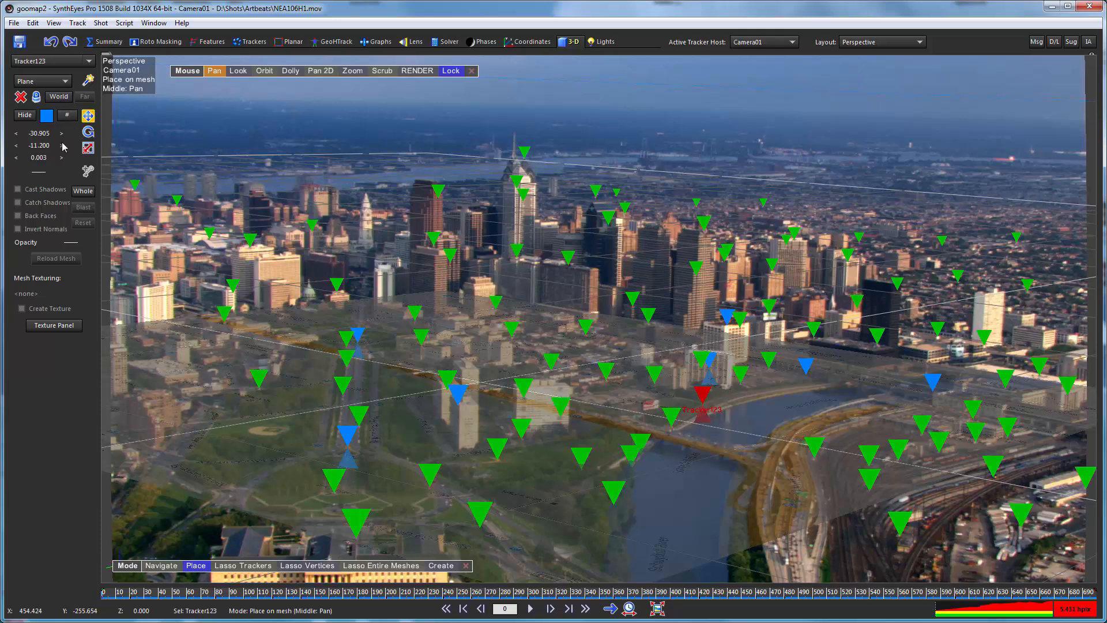
{"action": "left_click", "coordinate": [88, 60]}
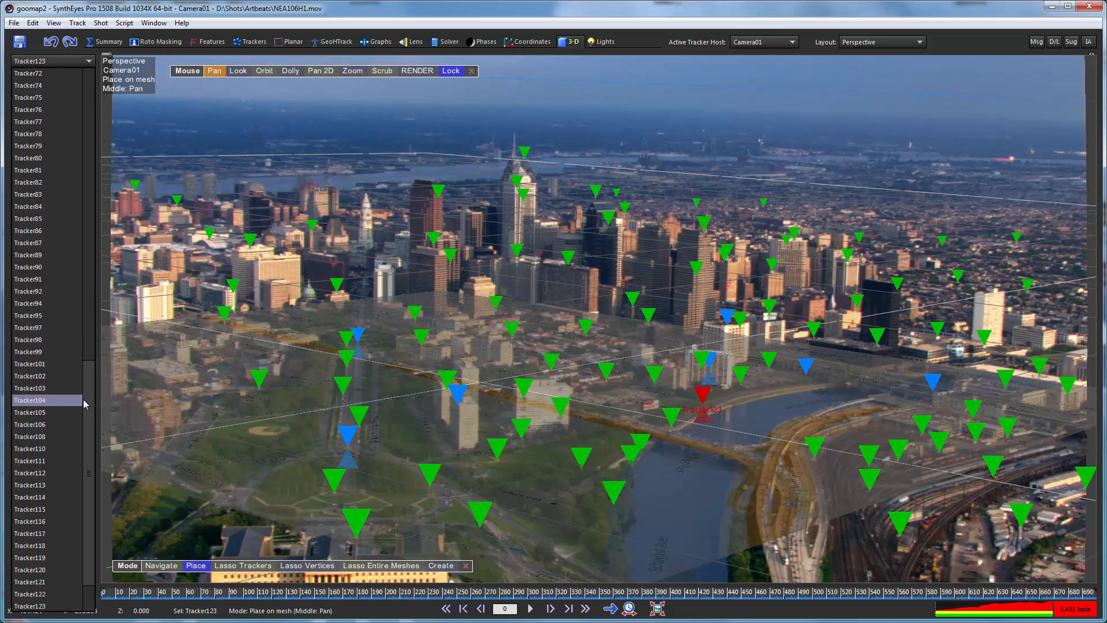
{"action": "scroll", "coordinate": [82, 489], "scroll_direction": "down", "scroll_amount": 2}
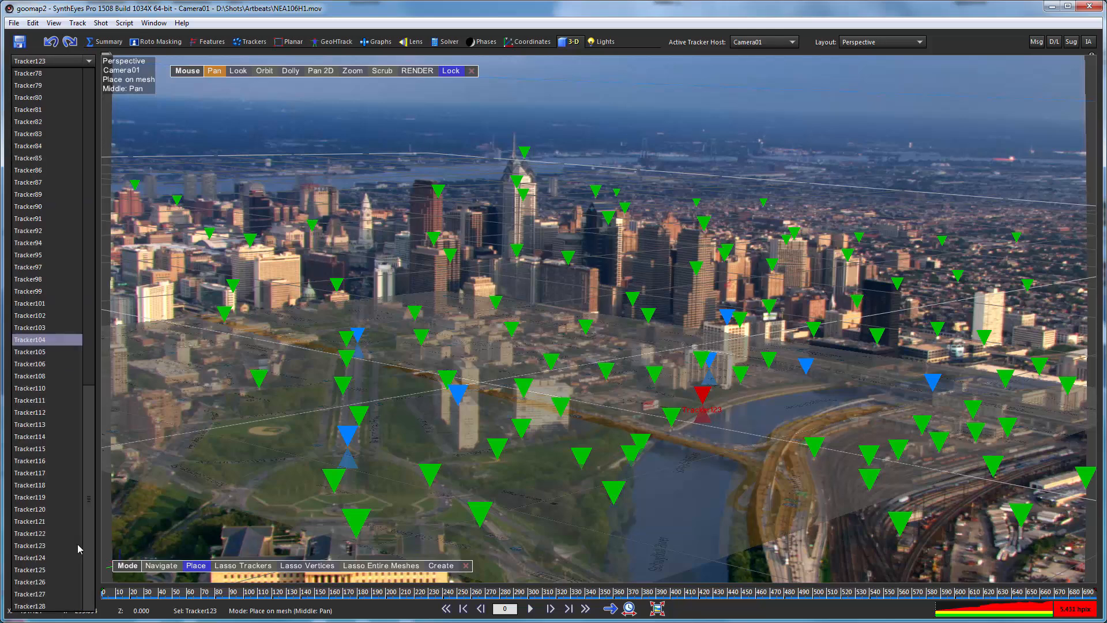
{"action": "left_click_drag", "start_coordinate": [92, 386], "coordinate": [116, 68]}
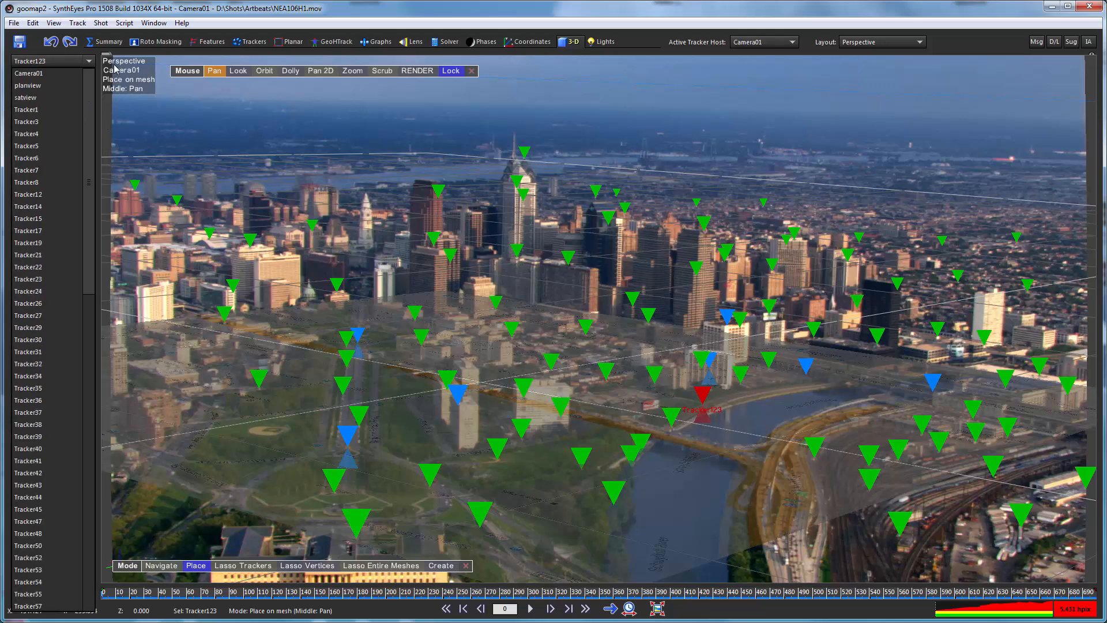
{"action": "left_click", "coordinate": [48, 87]}
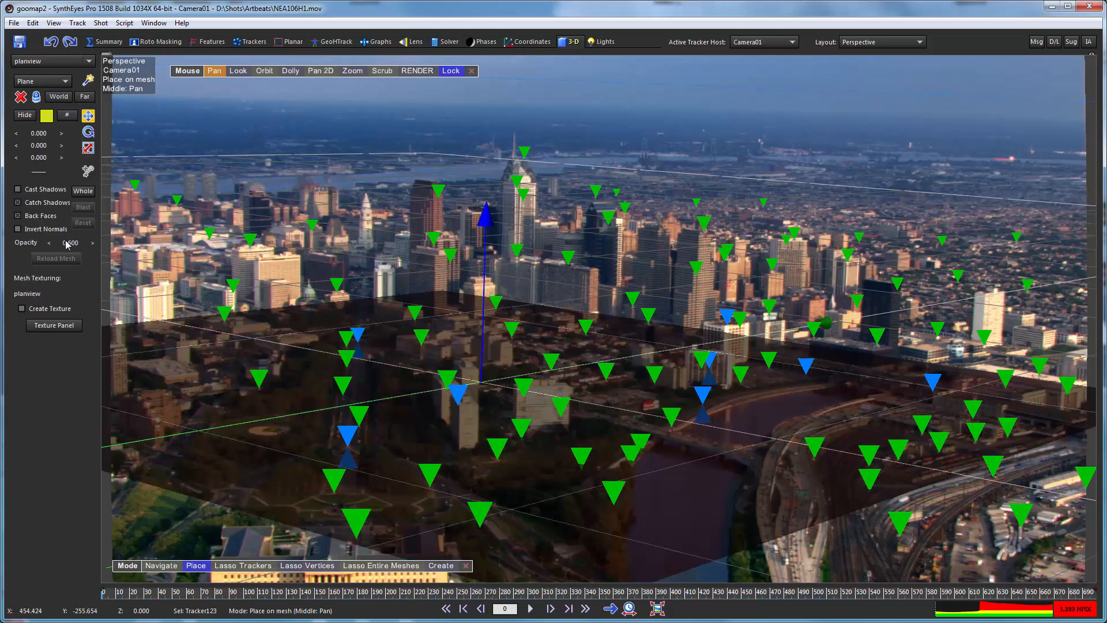
{"action": "left_click_drag", "start_coordinate": [66, 241], "coordinate": [368, 249]}
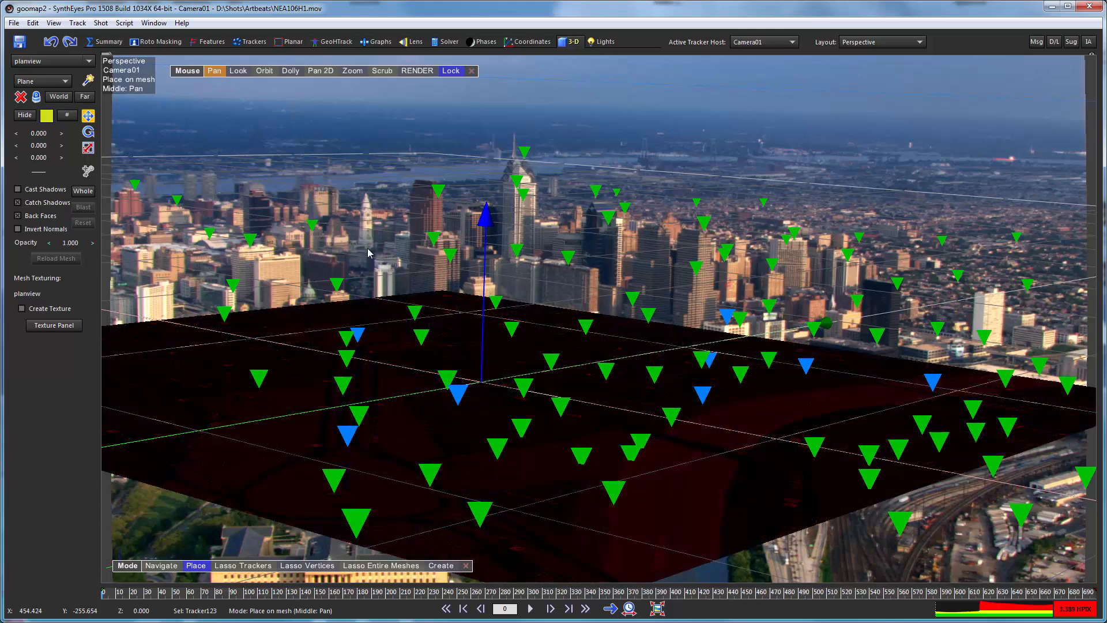
Deselect the planview plane and scrub through the early frames to inspect the opaque map against the city.
{"action": "left_click", "coordinate": [192, 206]}
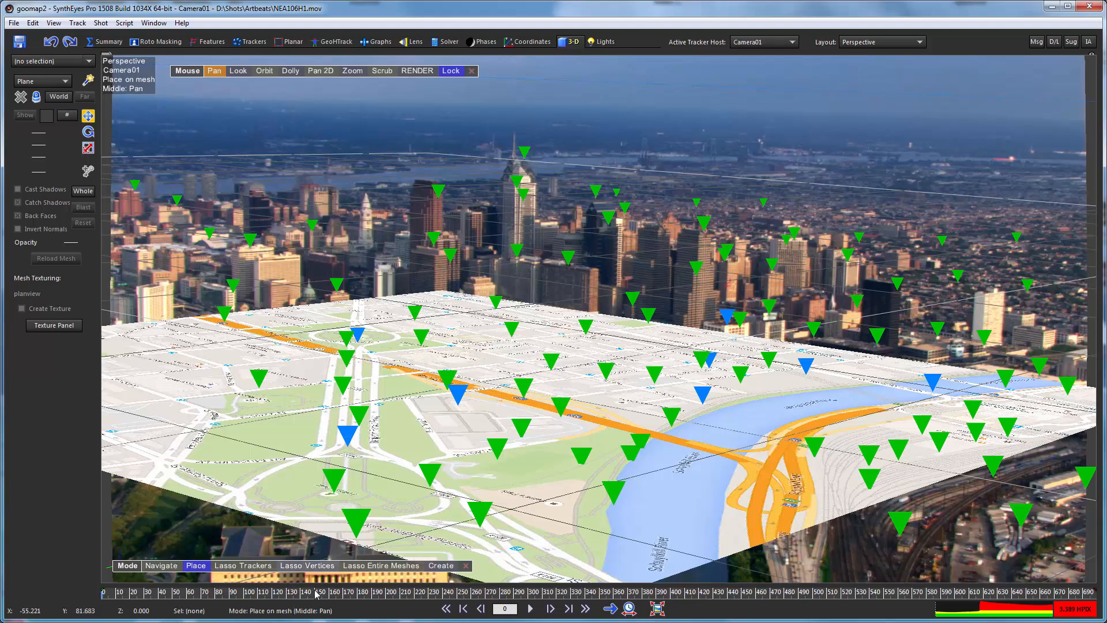
{"action": "left_click", "coordinate": [201, 592]}
{"action": "left_click_drag", "start_coordinate": [122, 583], "coordinate": [259, 580]}
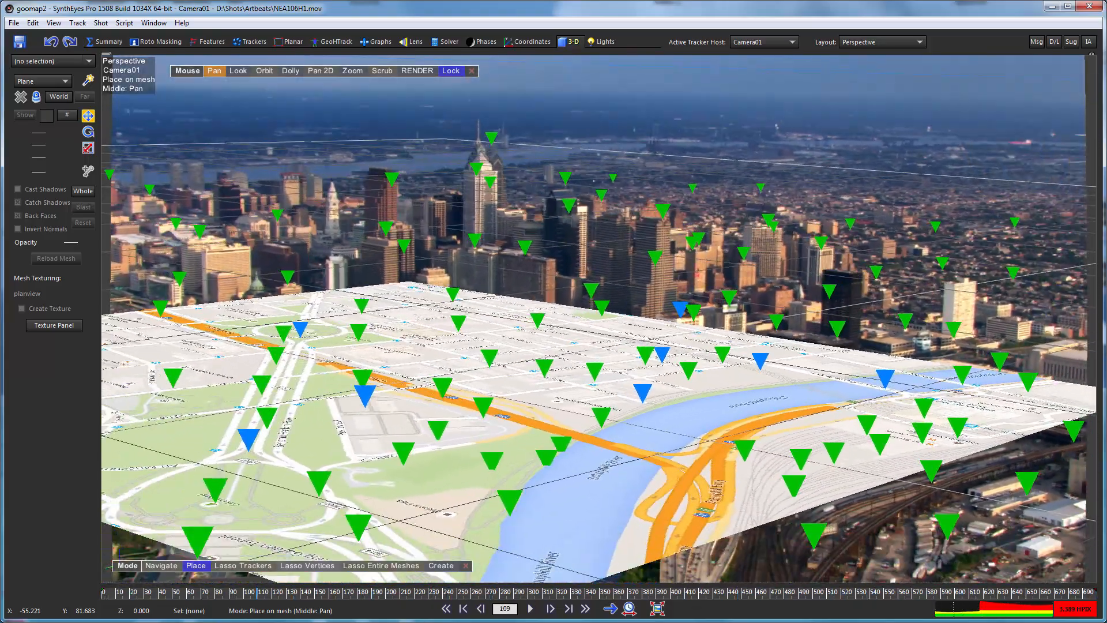
Undo the planview deselection and opacity change, and scrub through the shot to review the semi-transparent plane under the trackers.
{"action": "left_click", "coordinate": [50, 43]}
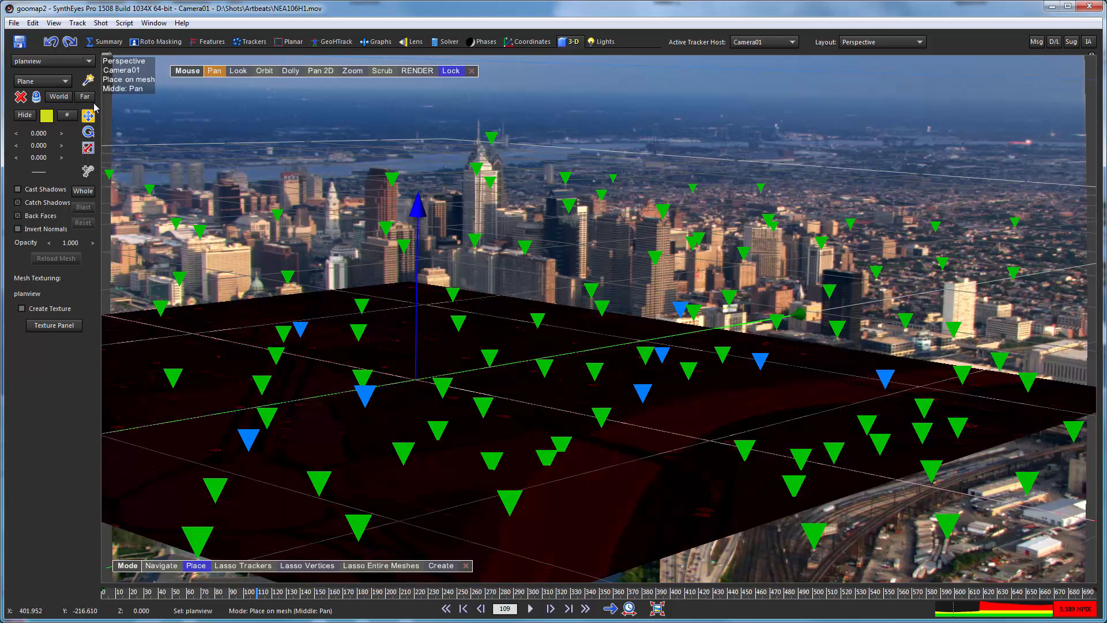
{"action": "left_click", "coordinate": [50, 42]}
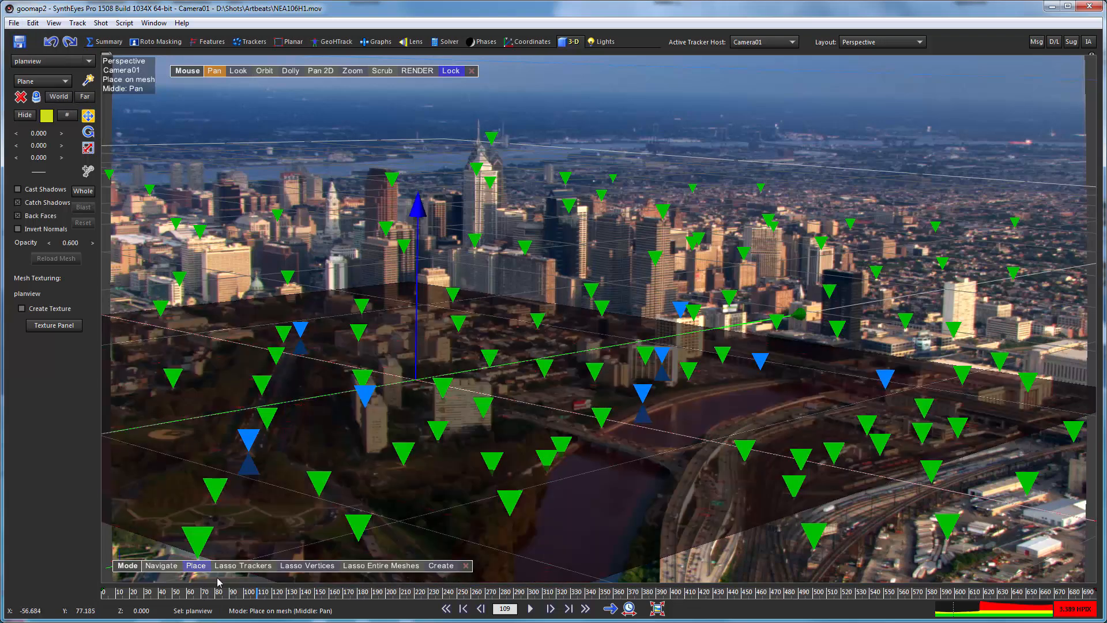
{"action": "left_click_drag", "start_coordinate": [202, 594], "coordinate": [789, 592]}
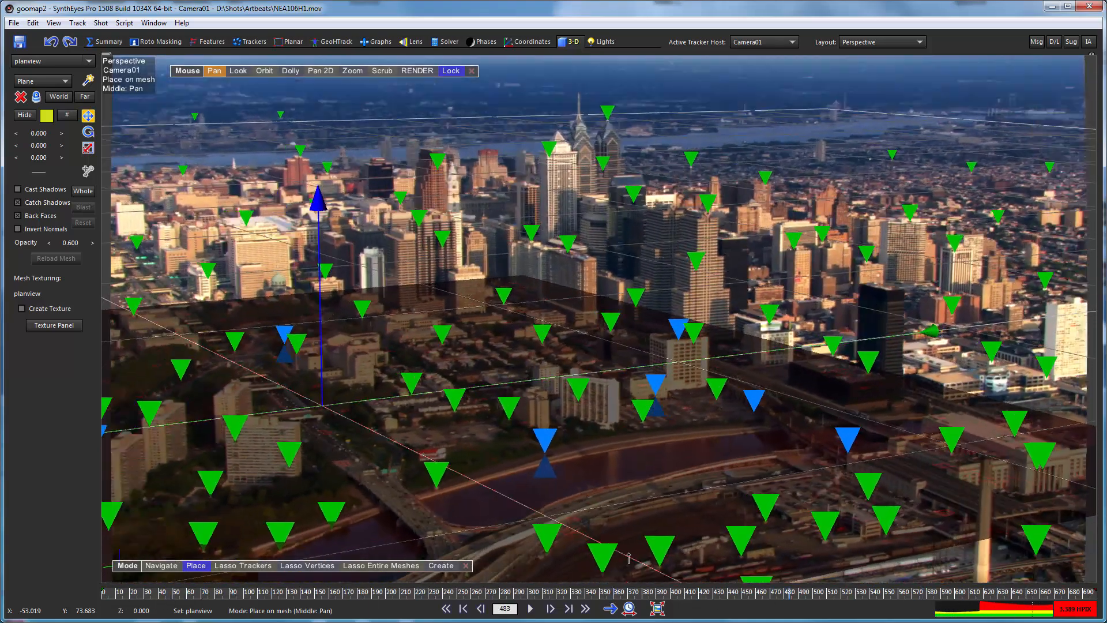
{"action": "left_click_drag", "start_coordinate": [628, 558], "coordinate": [388, 557]}
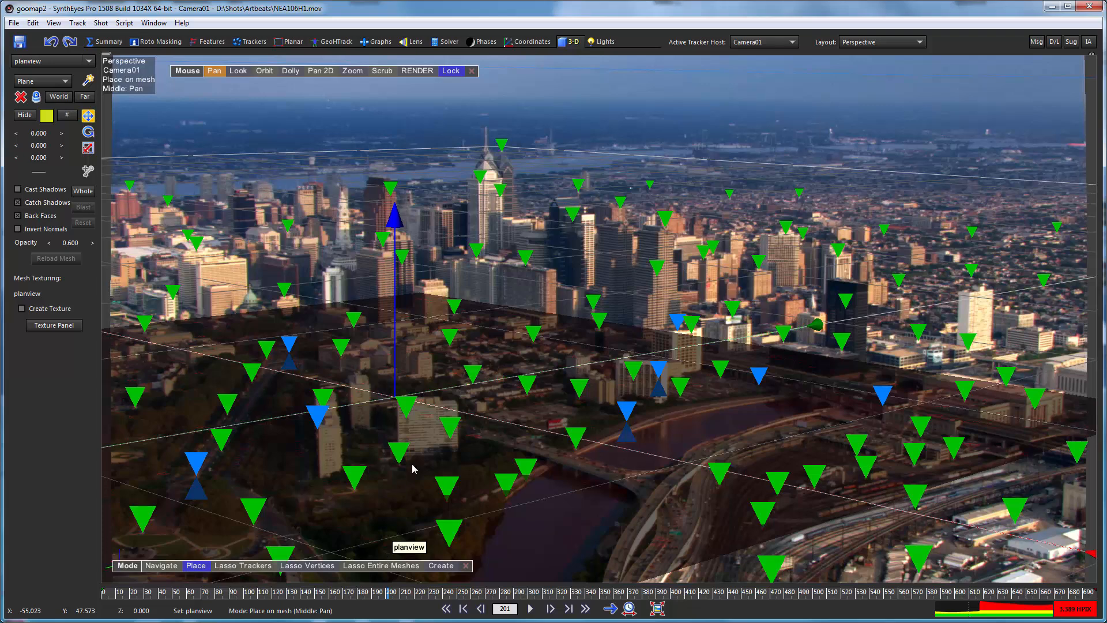
Return to the constrained points list and show the solver settings alongside it.
{"action": "left_click", "coordinate": [532, 42]}
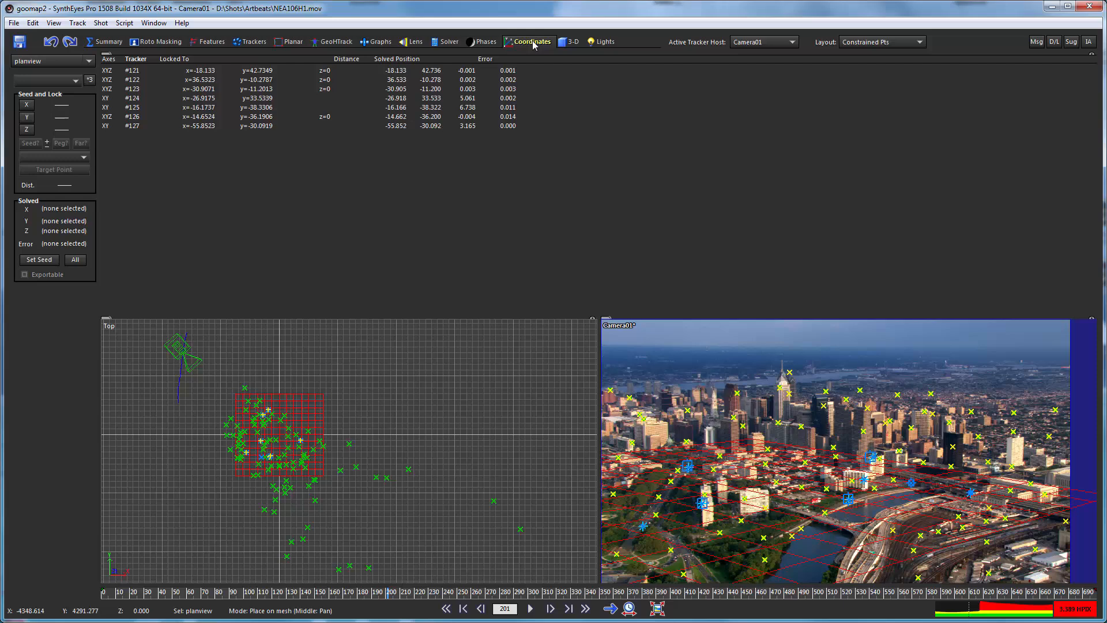
{"action": "left_click", "coordinate": [446, 42]}
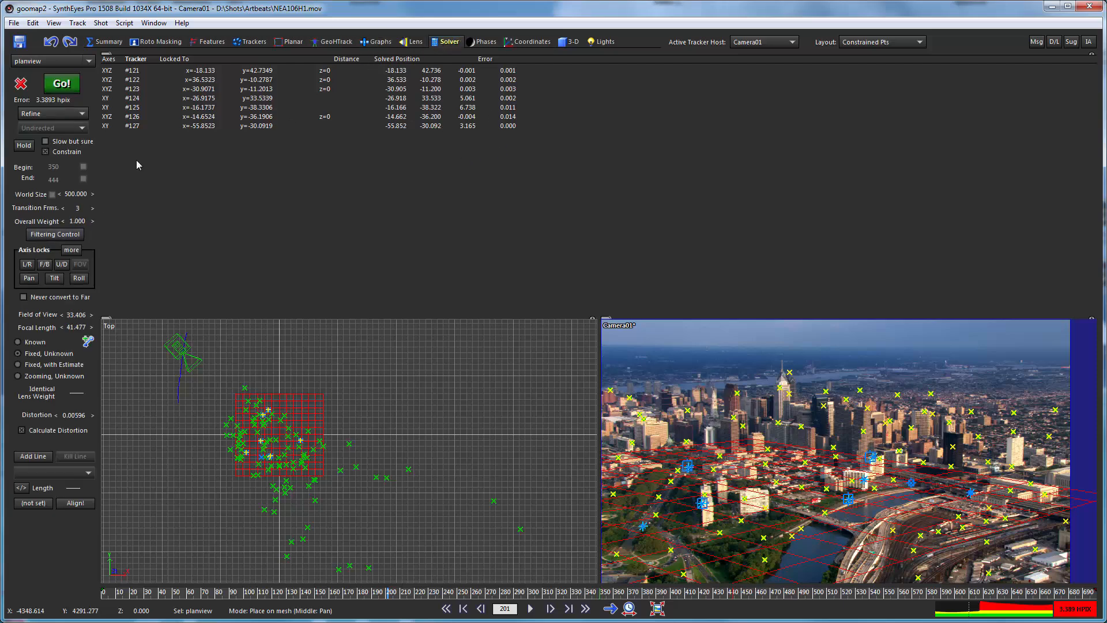